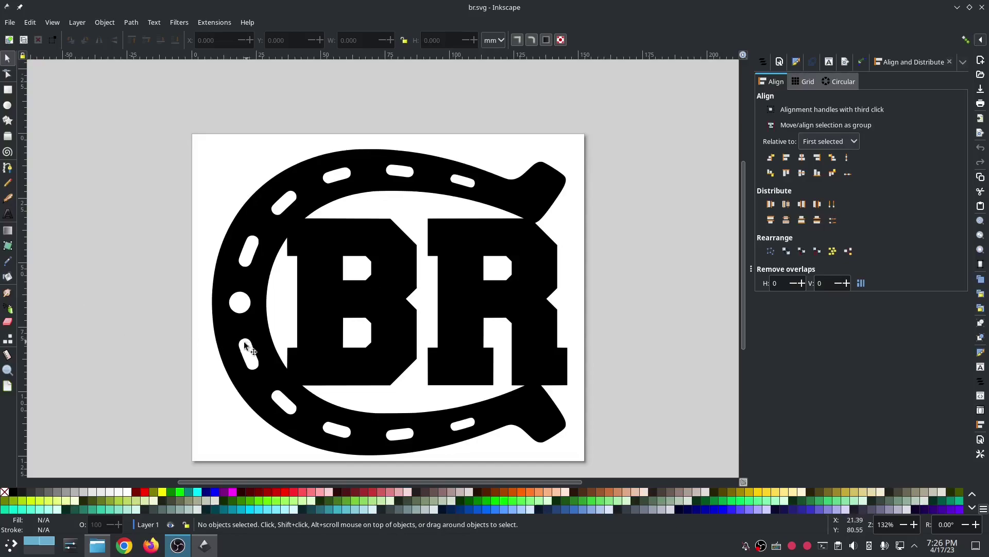
Zoom the canvas from 132% to 265% on the horseshoe's left side and the letter B.
{"action": "scroll", "coordinate": [243, 343], "scroll_direction": "up", "scroll_amount": 3}
{"action": "scroll", "coordinate": [203, 369], "scroll_direction": "up", "scroll_amount": 2}
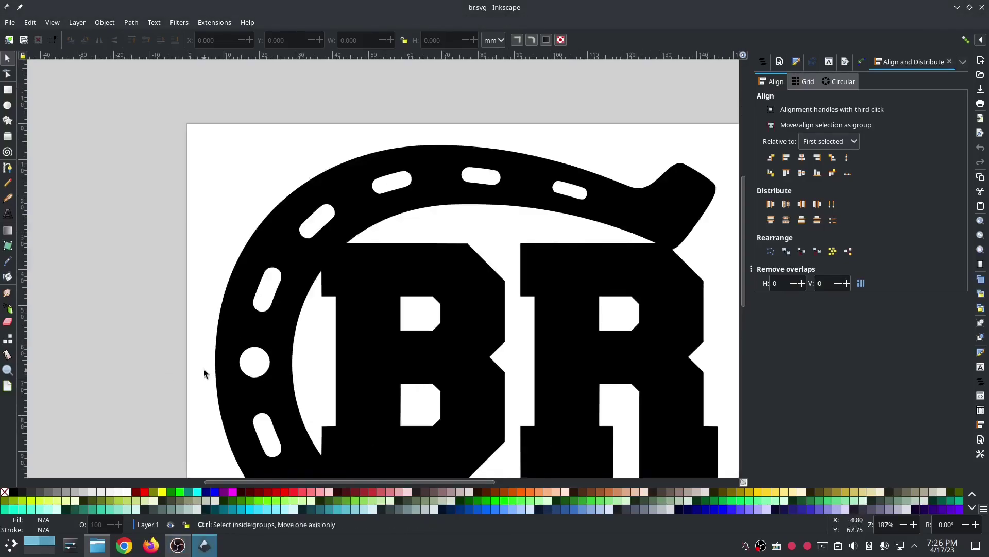
{"action": "scroll", "coordinate": [203, 369], "scroll_direction": "down", "scroll_amount": 1}
{"action": "scroll", "coordinate": [213, 350], "scroll_direction": "up", "scroll_amount": 1}
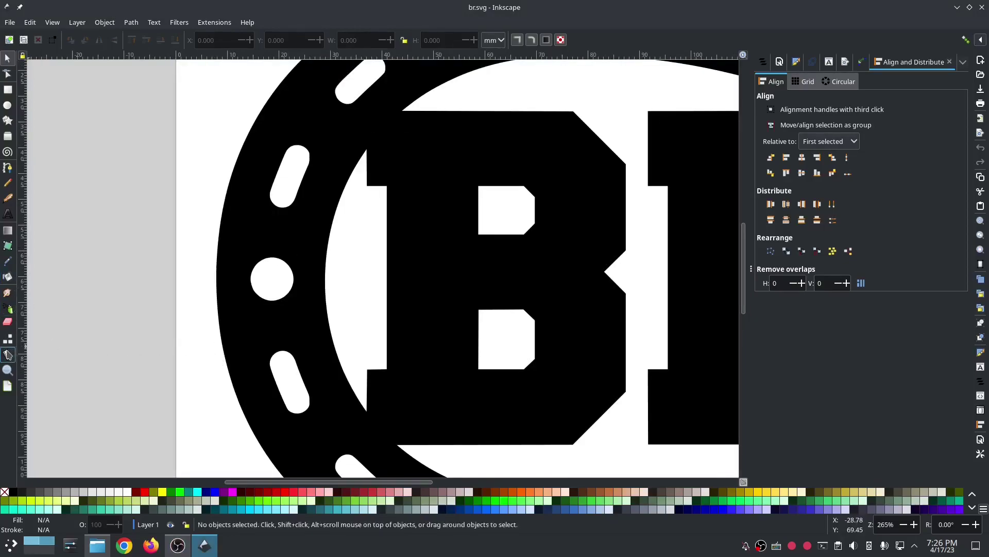
Measure the horseshoe band (about 21 mm) and the B's left stem (about 17.8 mm).
{"action": "left_click", "coordinate": [7, 354]}
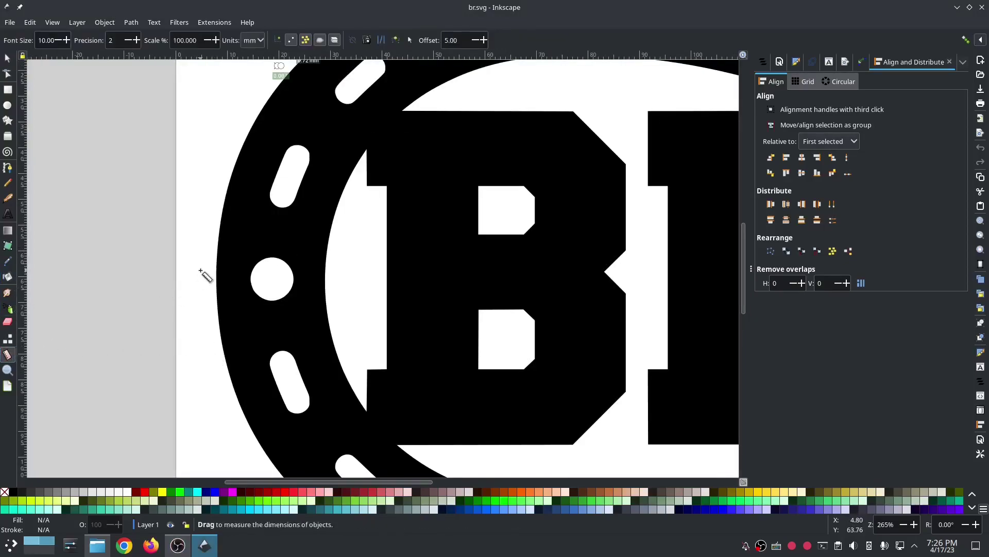
{"action": "left_click", "coordinate": [219, 315]}
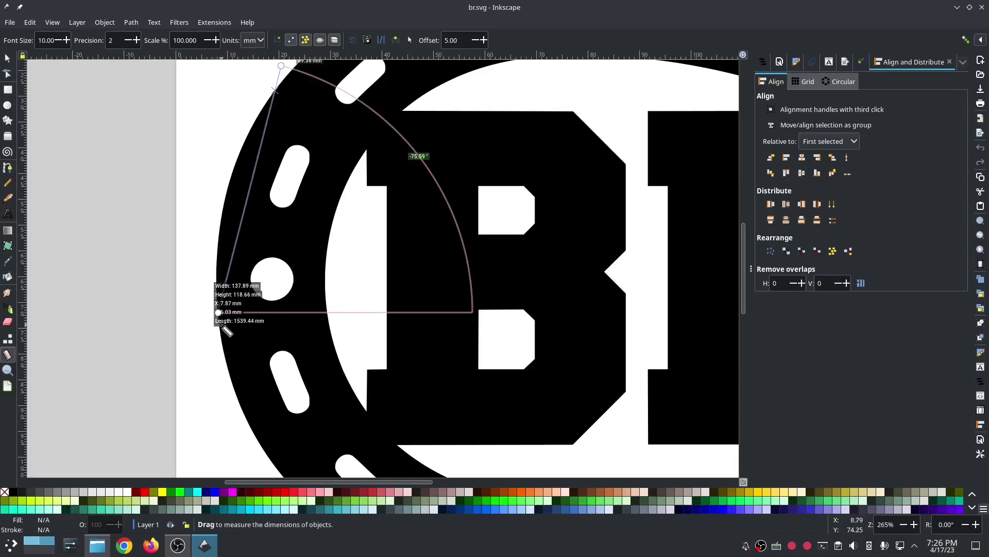
{"action": "left_click_drag", "start_coordinate": [220, 324], "coordinate": [329, 317]}
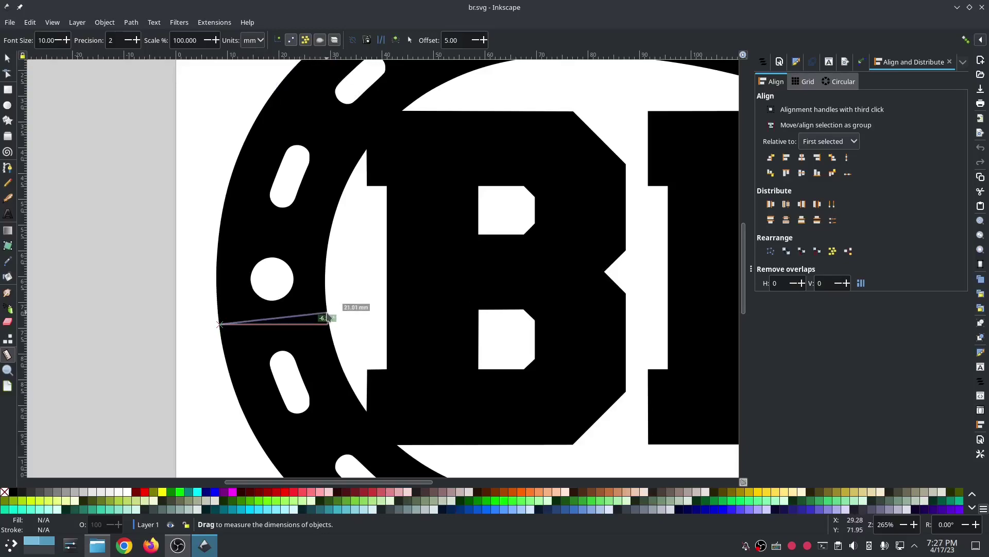
{"action": "left_click_drag", "start_coordinate": [327, 315], "coordinate": [326, 313]}
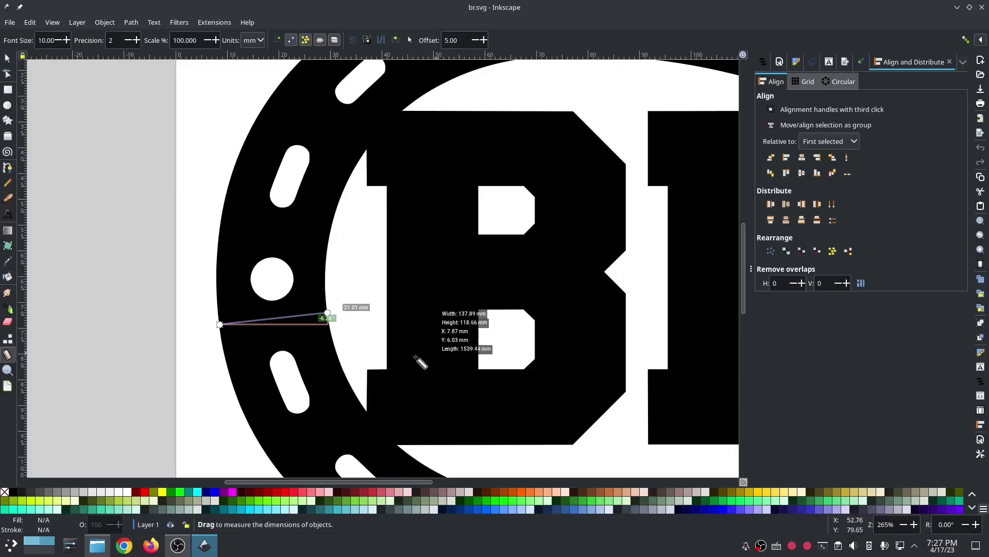
{"action": "left_click_drag", "start_coordinate": [386, 343], "coordinate": [479, 342]}
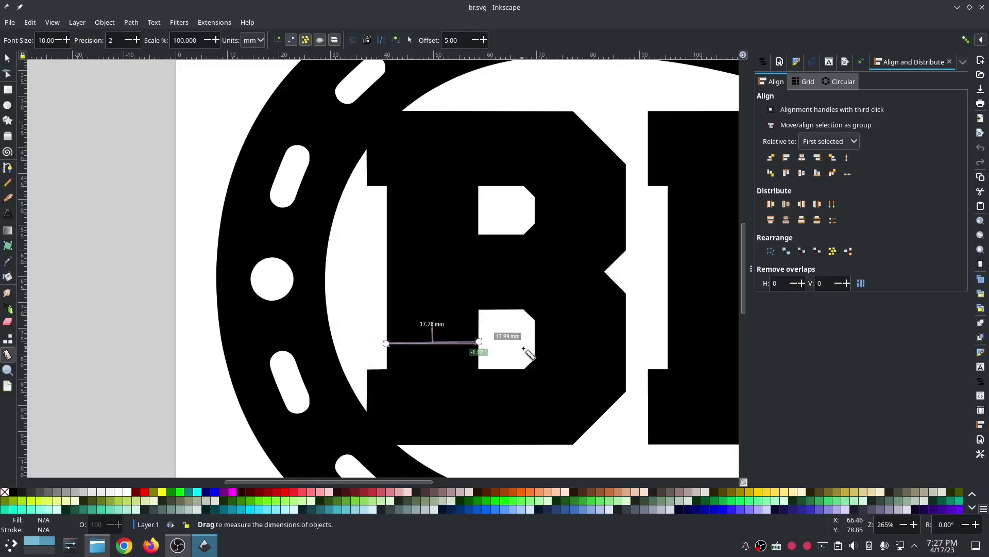
Measure a vertical distance beside the R, then move up to the horseshoe's top arc.
{"action": "left_click_drag", "start_coordinate": [542, 371], "coordinate": [351, 342]}
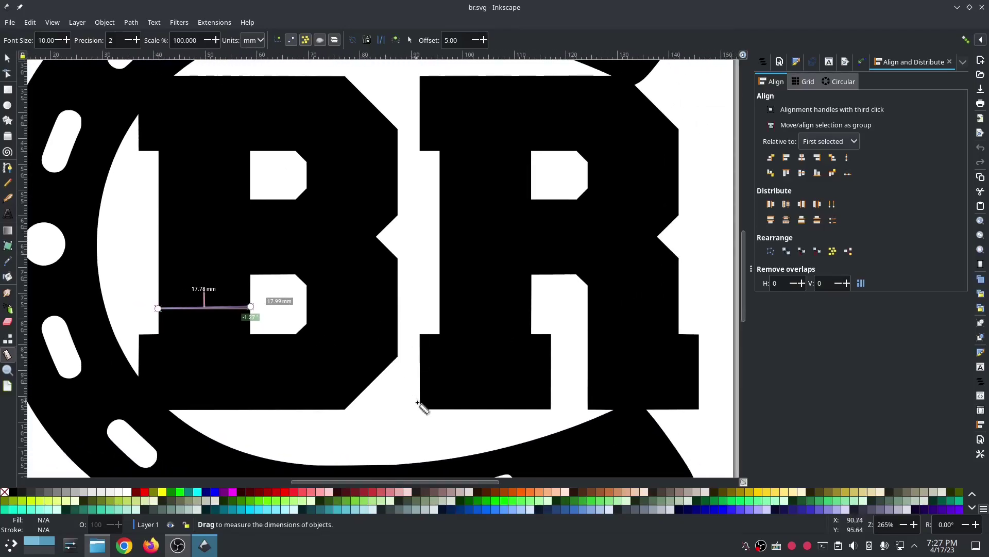
{"action": "left_click_drag", "start_coordinate": [428, 409], "coordinate": [428, 334]}
{"action": "scroll", "coordinate": [427, 305], "scroll_direction": "up", "scroll_amount": 6}
{"action": "scroll", "coordinate": [429, 304], "scroll_direction": "up", "scroll_amount": 6}
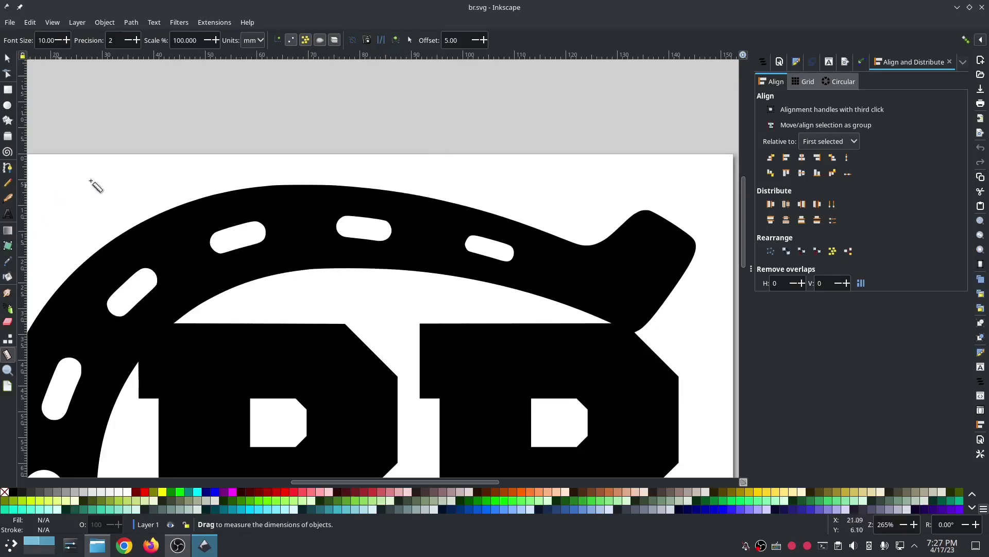
Lower the black logo's opacity to 45.8% in Fill and Stroke.
{"action": "left_click", "coordinate": [7, 58]}
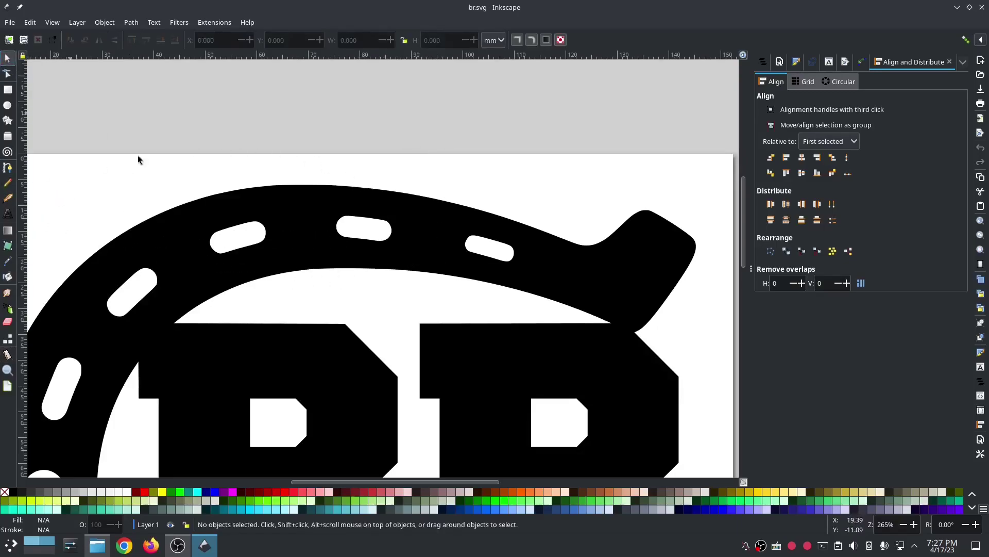
{"action": "left_click", "coordinate": [444, 246]}
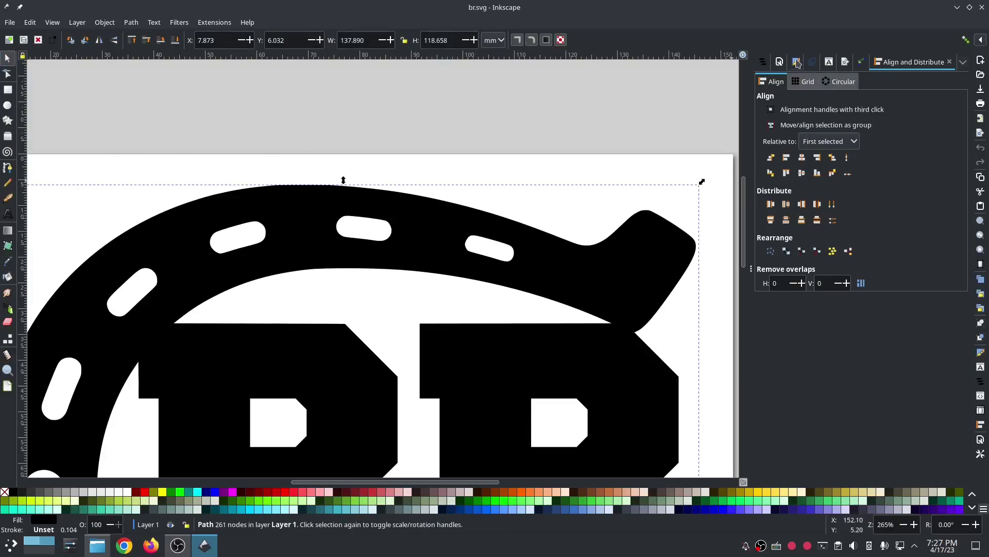
{"action": "left_click", "coordinate": [796, 62]}
{"action": "left_click", "coordinate": [837, 474]}
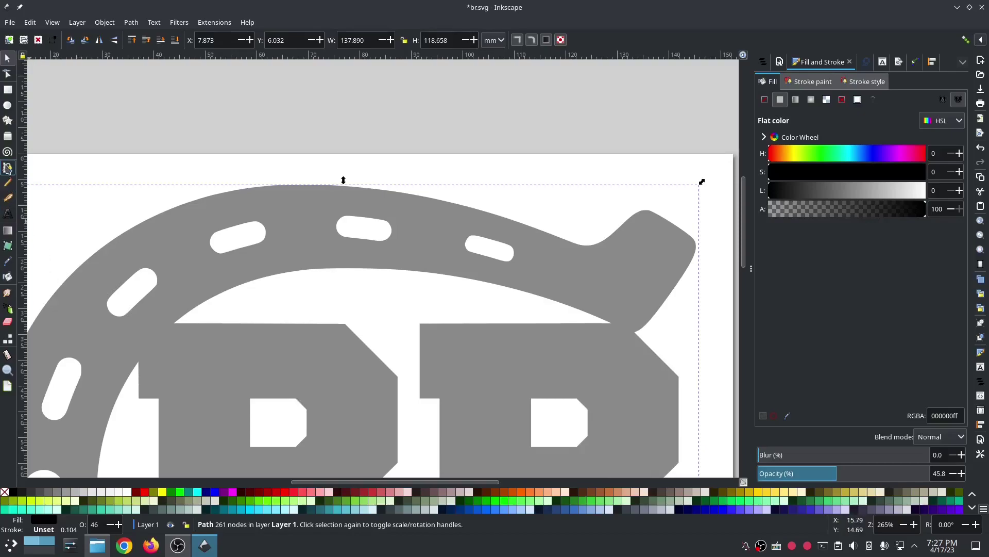
Draw two Bezier lines tracing the top and right edges of the horseshoe's right tip.
{"action": "left_click", "coordinate": [7, 167]}
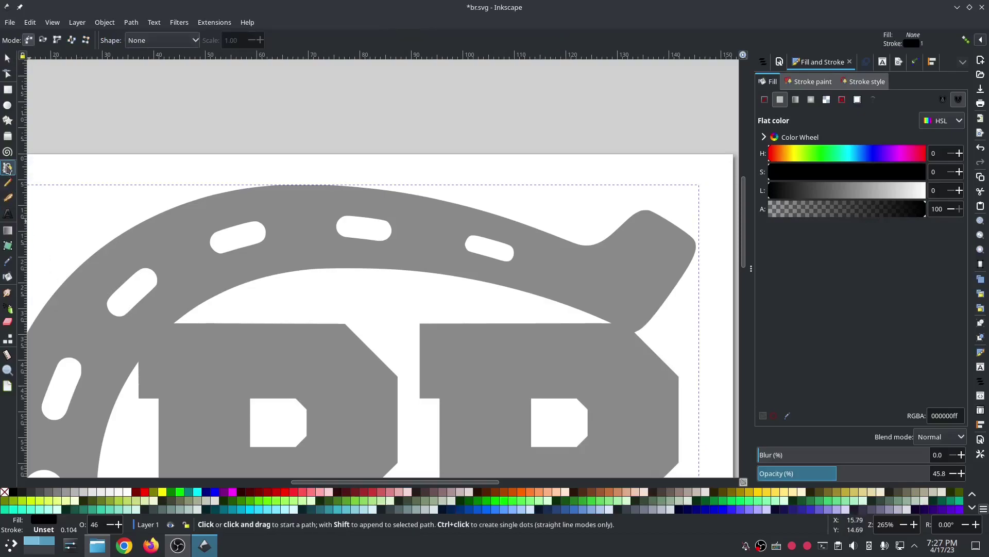
{"action": "left_click", "coordinate": [649, 211]}
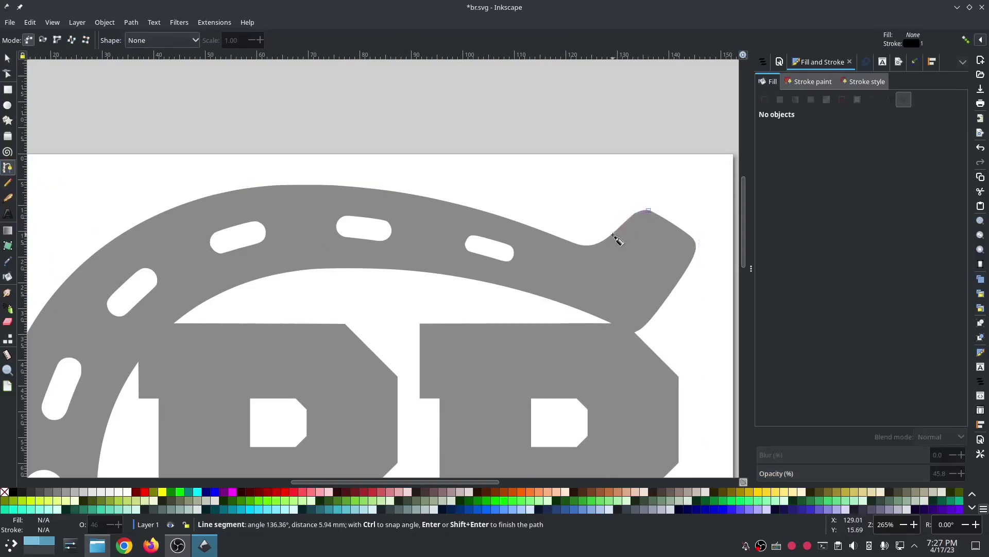
{"action": "left_click", "coordinate": [594, 243]}
{"action": "double_click", "coordinate": [585, 247]}
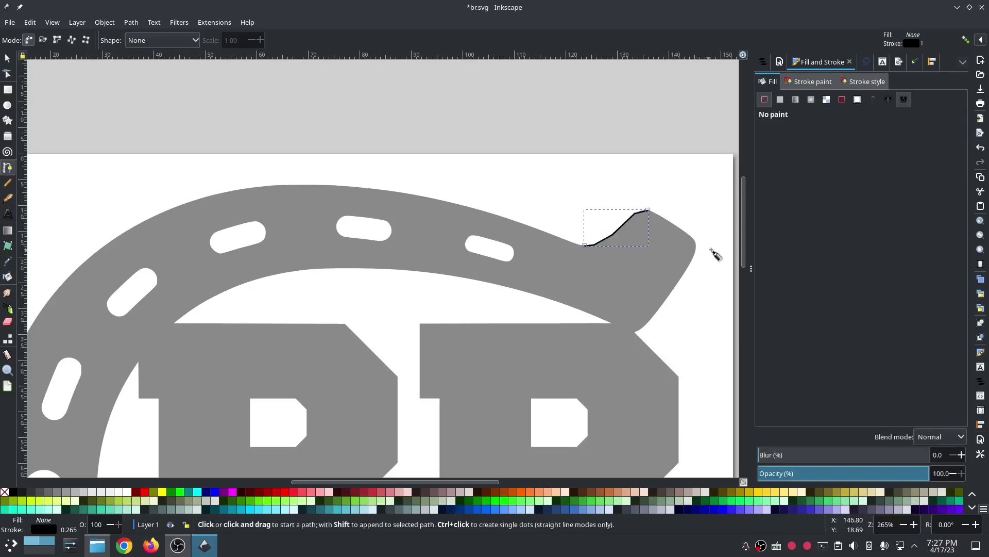
{"action": "left_click", "coordinate": [695, 242]}
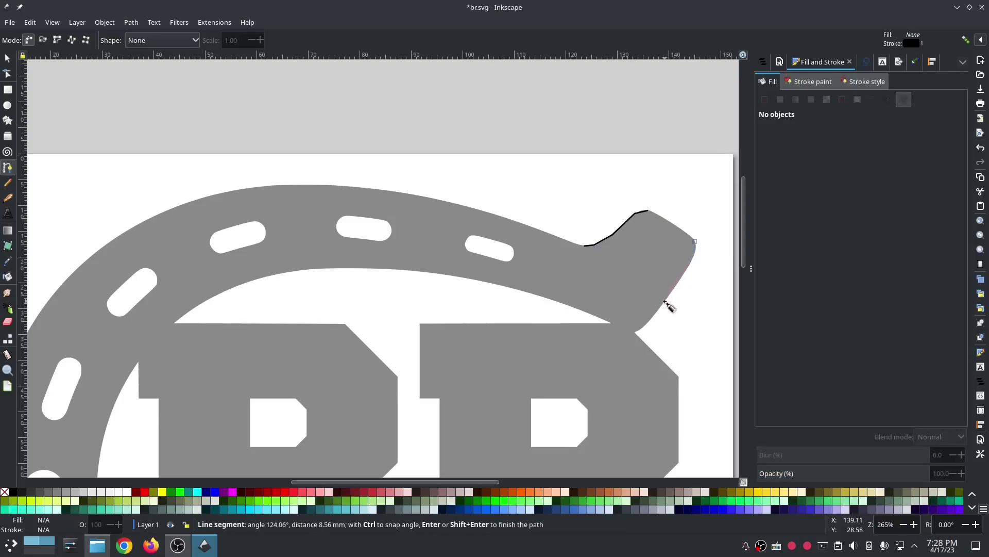
{"action": "double_click", "coordinate": [665, 301]}
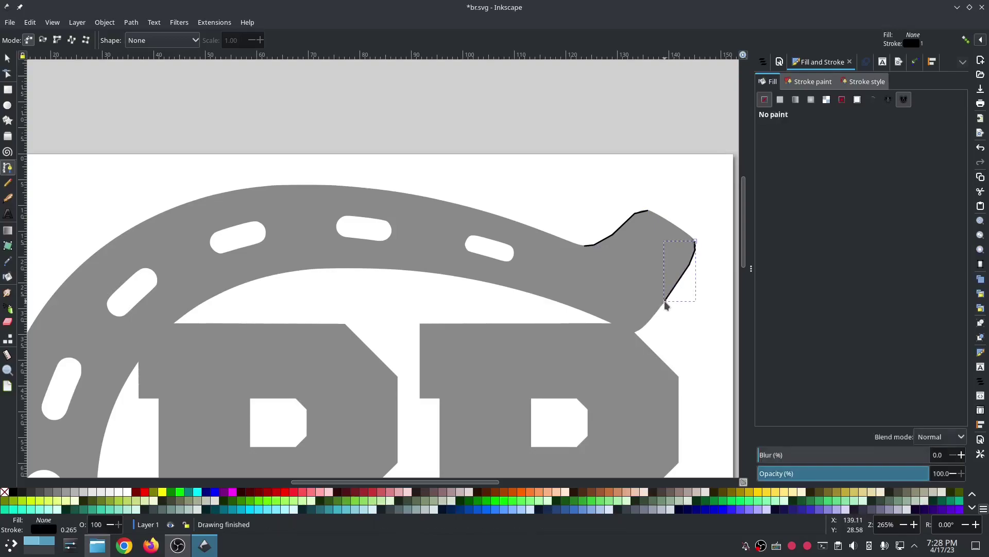
Draw three straight Pencil rungs across the horseshoe's right tip.
{"action": "left_click", "coordinate": [9, 183]}
{"action": "left_click", "coordinate": [640, 211]}
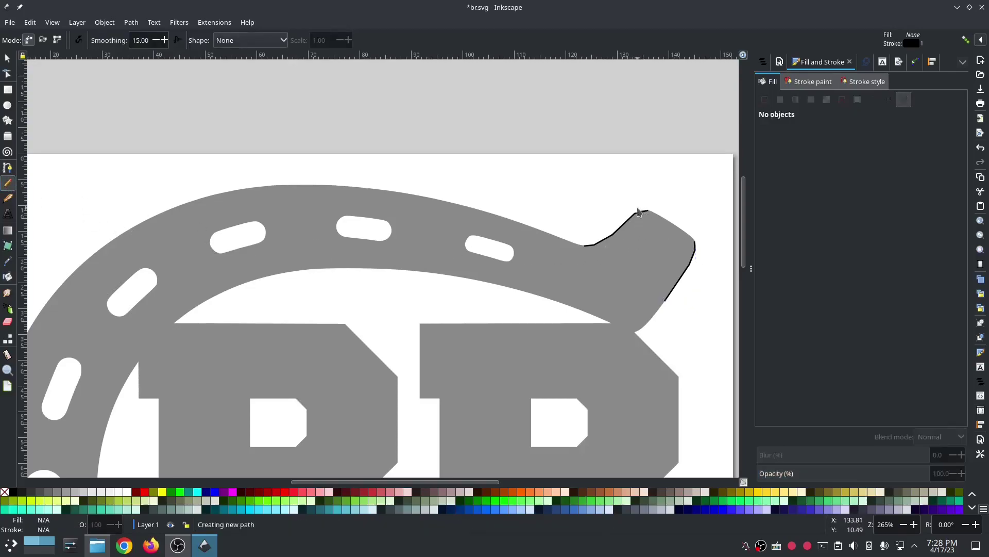
{"action": "left_click", "coordinate": [700, 250]}
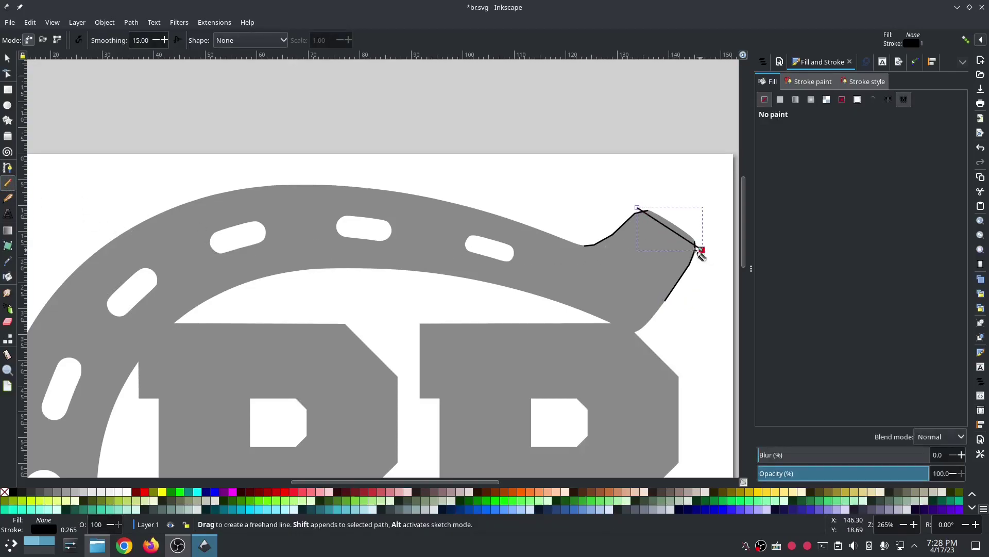
{"action": "left_click", "coordinate": [613, 226]}
{"action": "left_click", "coordinate": [695, 275]}
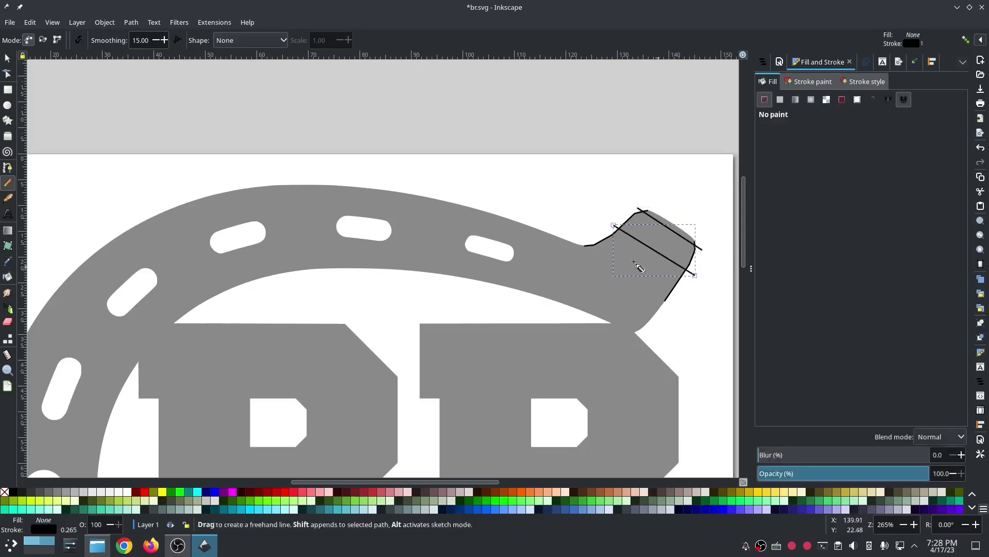
{"action": "left_click", "coordinate": [588, 245]}
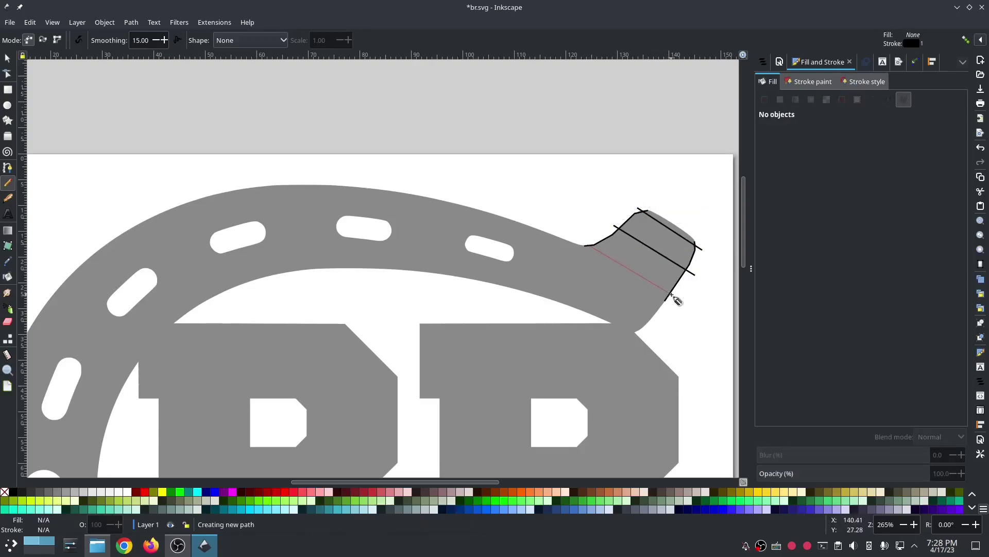
{"action": "left_click", "coordinate": [672, 298]}
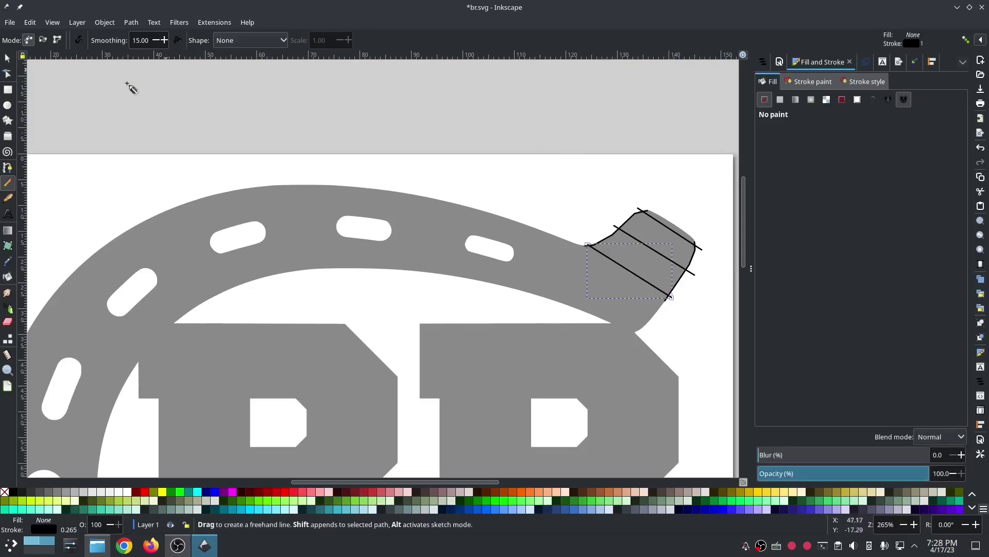
Select all five traced lines in Layers and Objects and combine them with Ctrl+K.
{"action": "left_click", "coordinate": [7, 58]}
{"action": "left_click", "coordinate": [763, 62]}
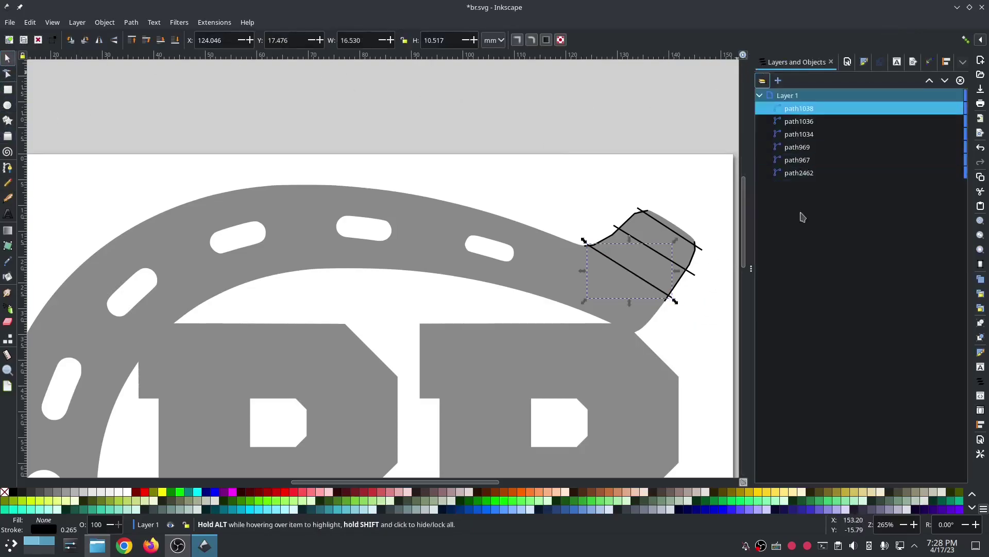
{"action": "left_click", "coordinate": [792, 163]}
{"action": "left_click", "coordinate": [797, 110], "text": "shift"}
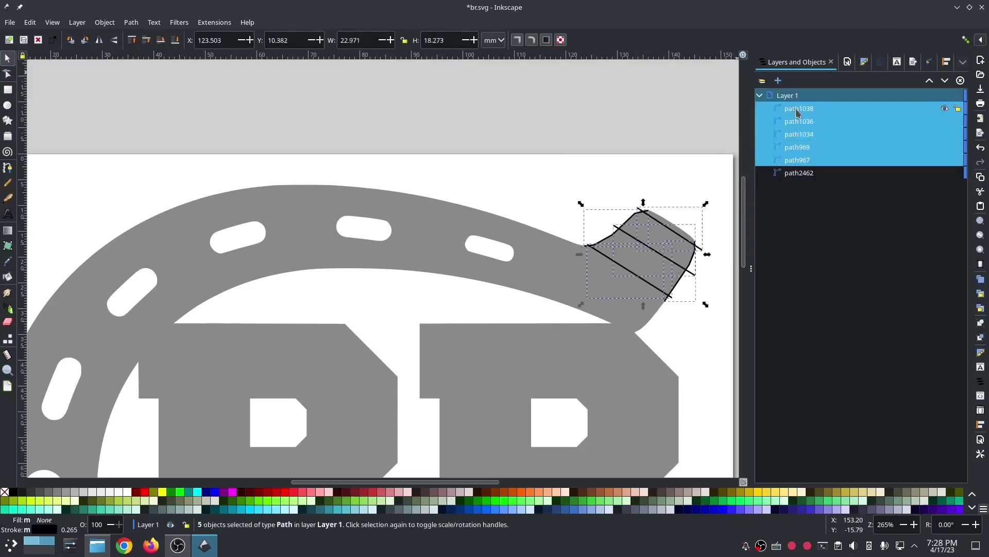
{"action": "key", "text": "ctrl+k"}
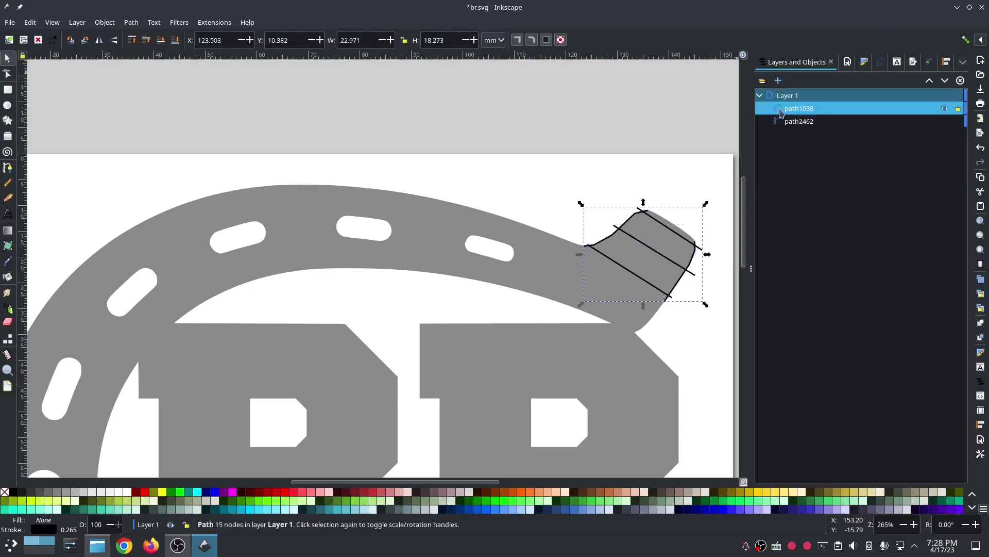
Make the tip a custom satin column: zig-zag 0.35 mm, lock stitches Before, max stitch 5 mm.
{"action": "left_click", "coordinate": [214, 22]}
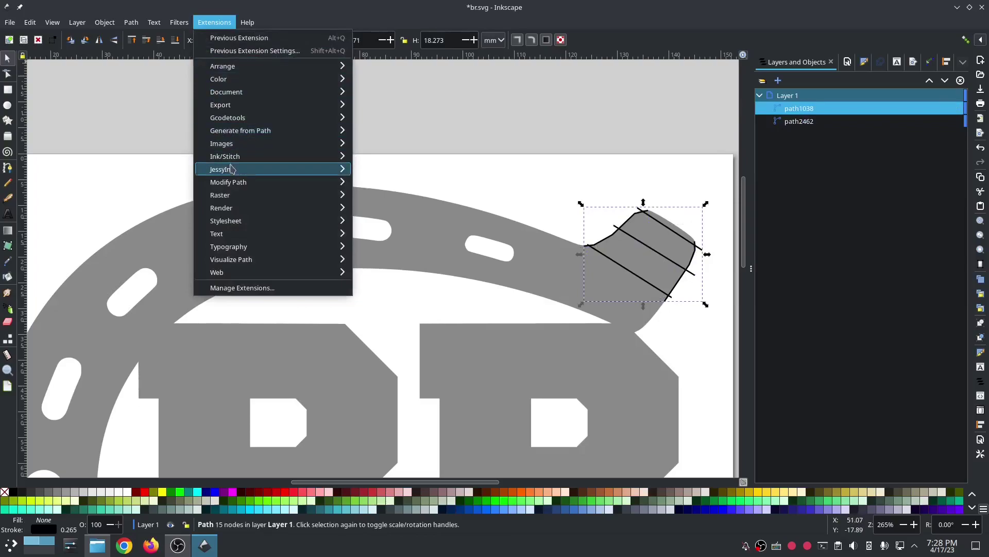
{"action": "mouse_move", "coordinate": [226, 157]}
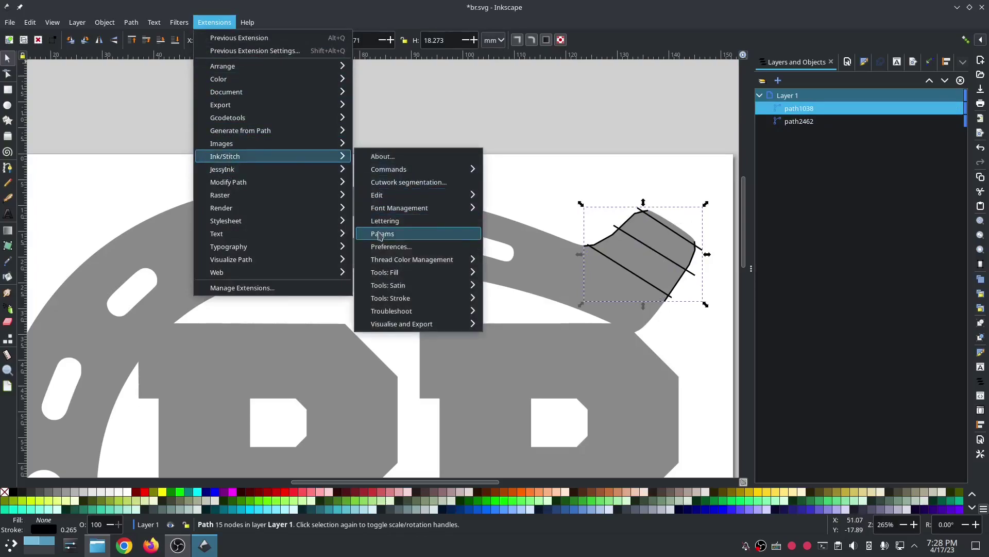
{"action": "left_click", "coordinate": [382, 234]}
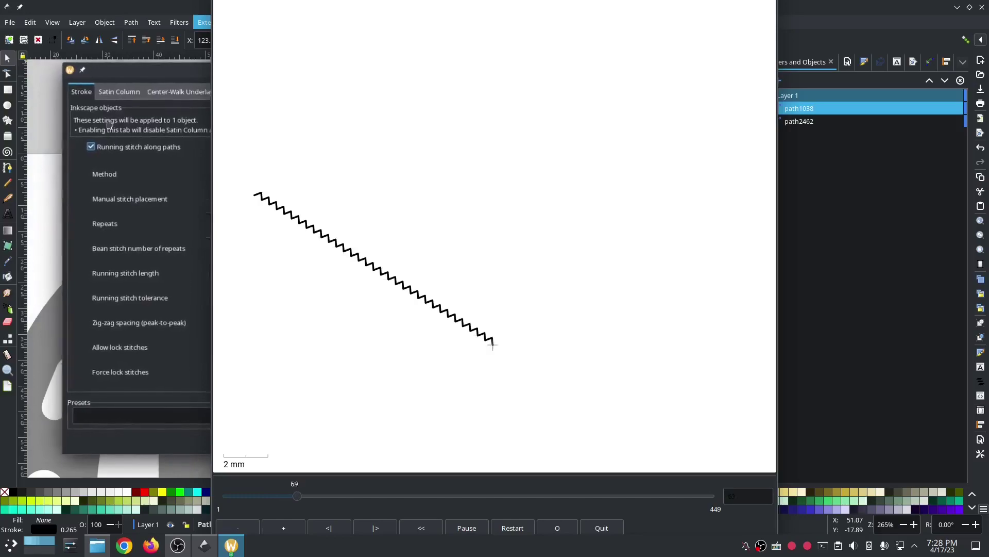
{"action": "left_click", "coordinate": [113, 90]}
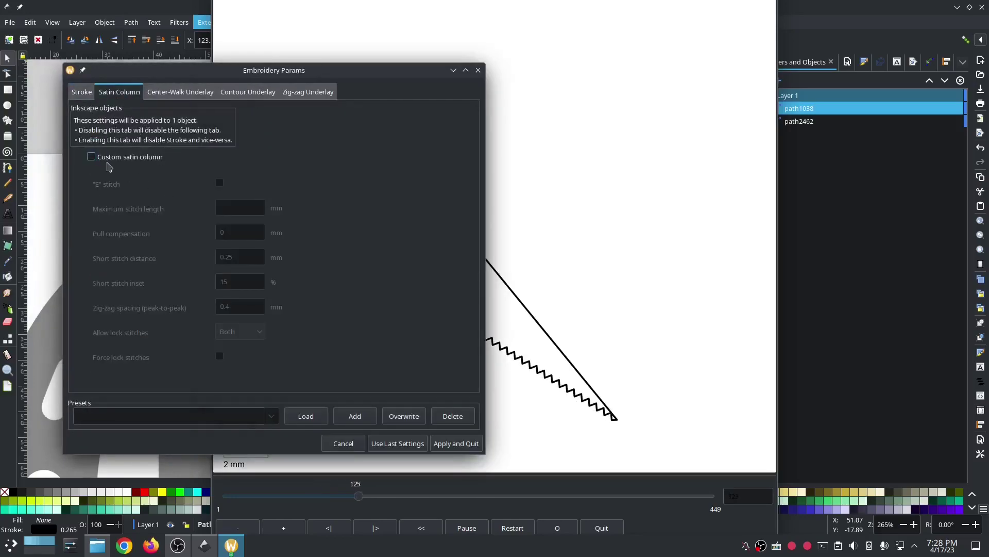
{"action": "left_click", "coordinate": [91, 157]}
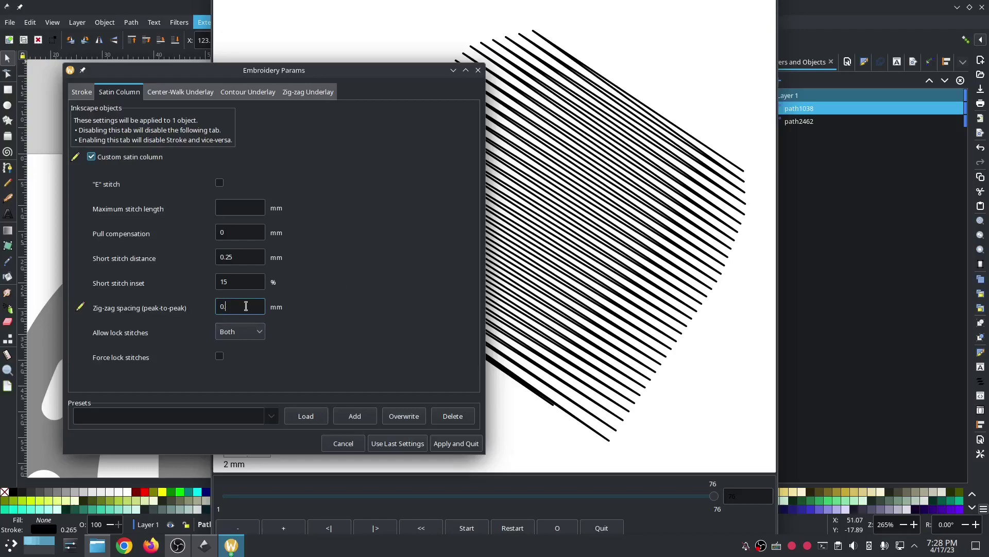
{"action": "type", "text": ".35"}
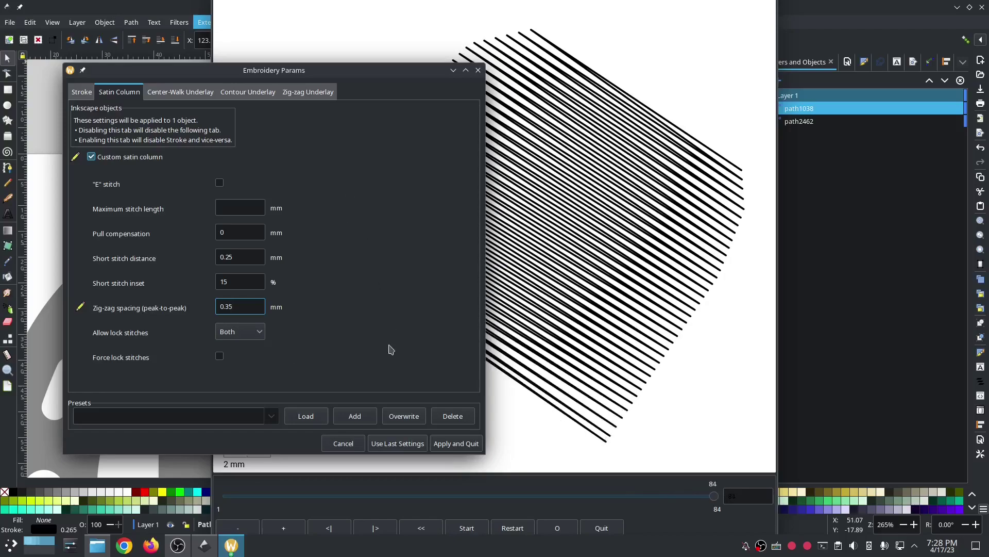
{"action": "left_click", "coordinate": [257, 335]}
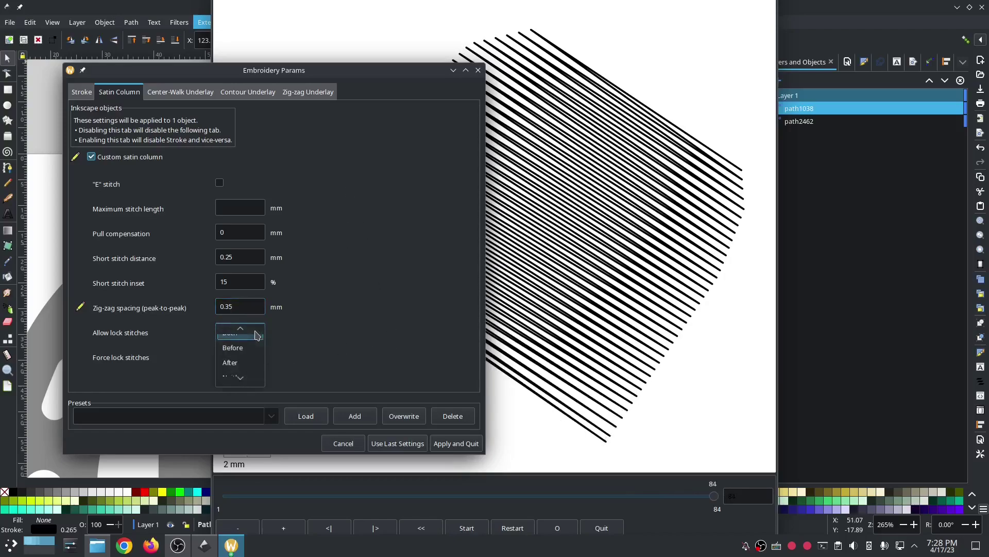
{"action": "left_click", "coordinate": [240, 348]}
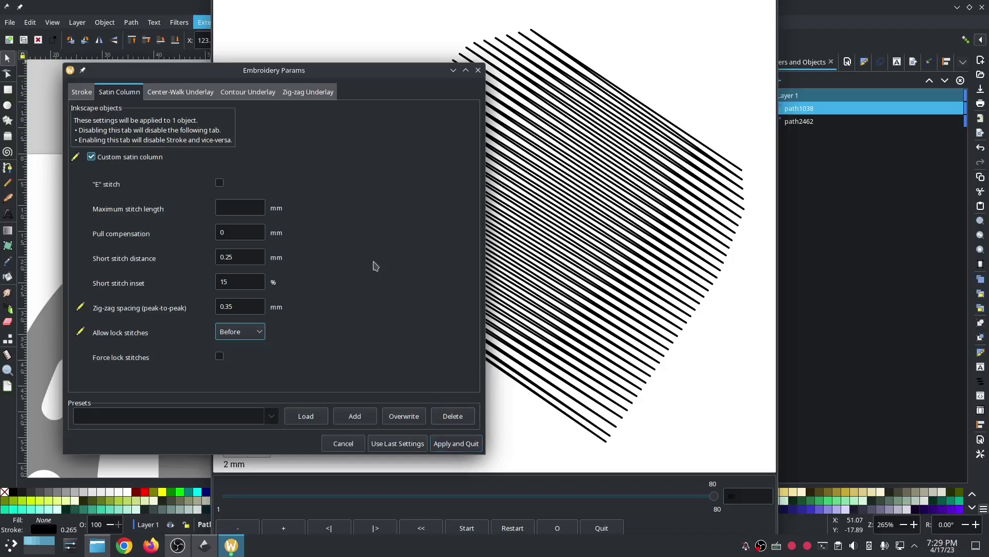
{"action": "left_click", "coordinate": [238, 210]}
{"action": "type", "text": "5"}
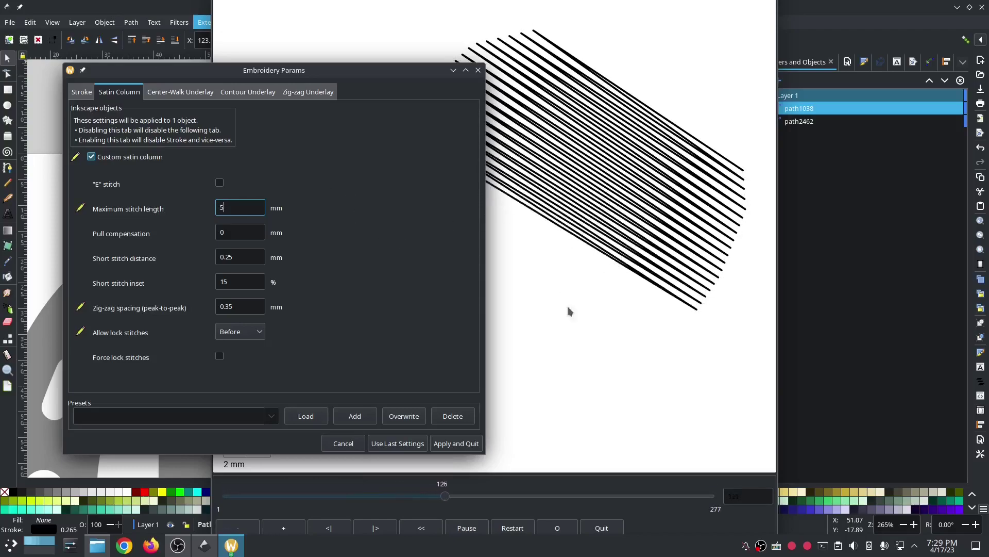
{"action": "left_click", "coordinate": [456, 443]}
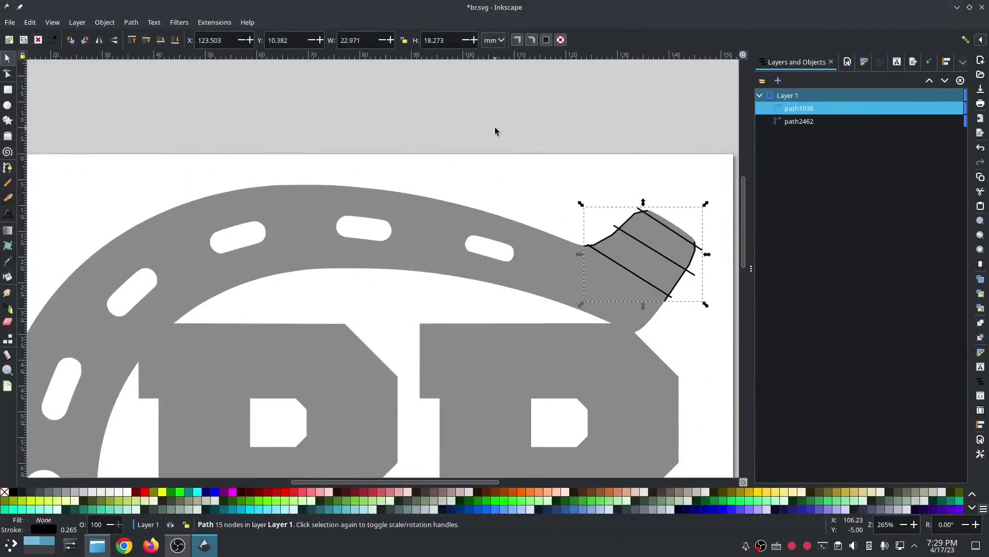
{"action": "left_click", "coordinate": [214, 22]}
{"action": "mouse_move", "coordinate": [239, 163]}
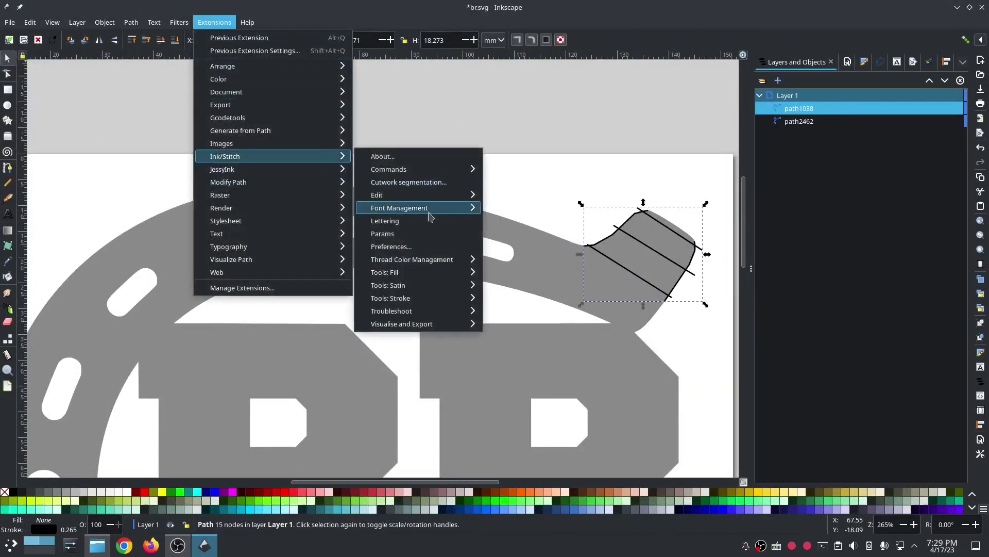
{"action": "mouse_move", "coordinate": [433, 325]}
{"action": "left_click", "coordinate": [534, 372]}
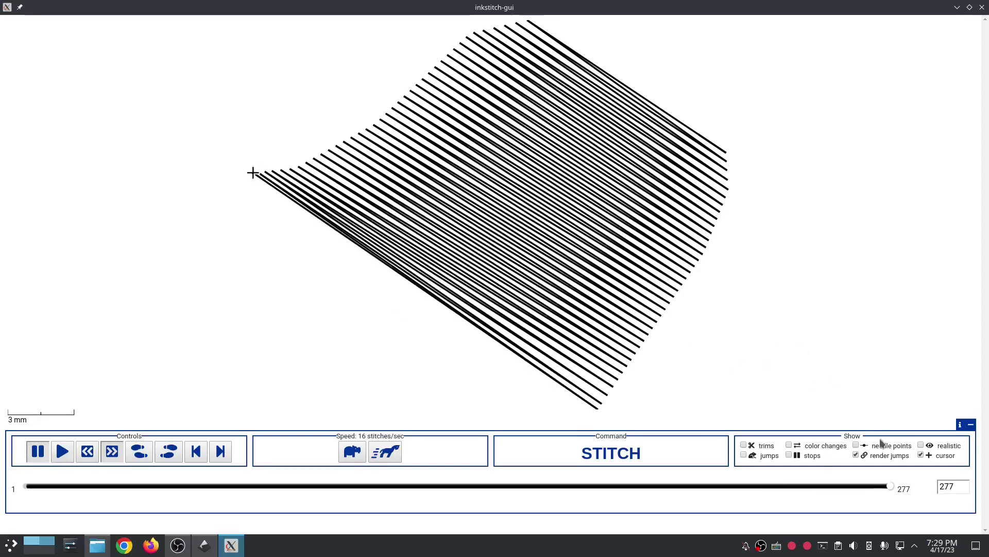
{"action": "left_click", "coordinate": [856, 446]}
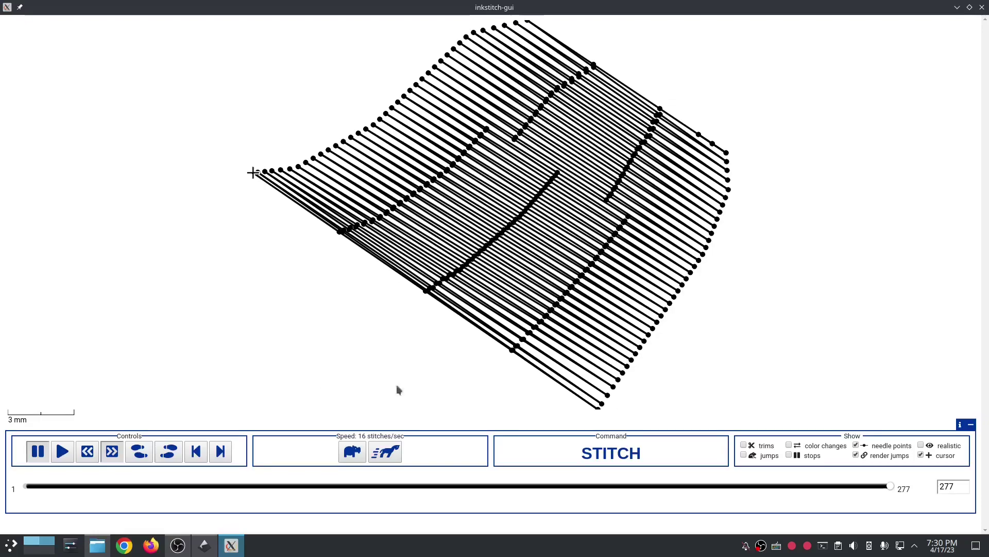
{"action": "left_click", "coordinate": [982, 8]}
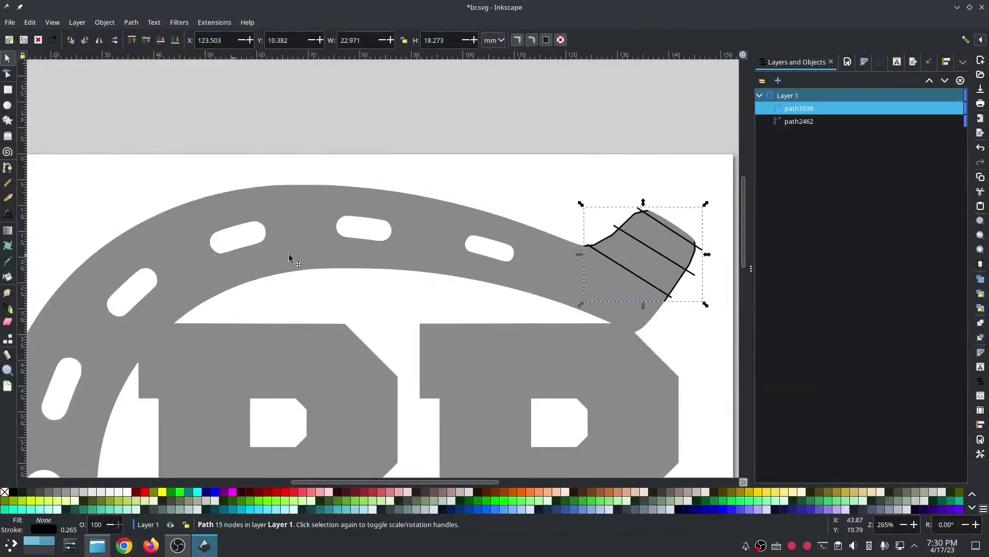
Start a Bezier line below the satin piece and trace it through the top arc's white slots.
{"action": "scroll", "coordinate": [327, 304], "scroll_direction": "left", "scroll_amount": 5}
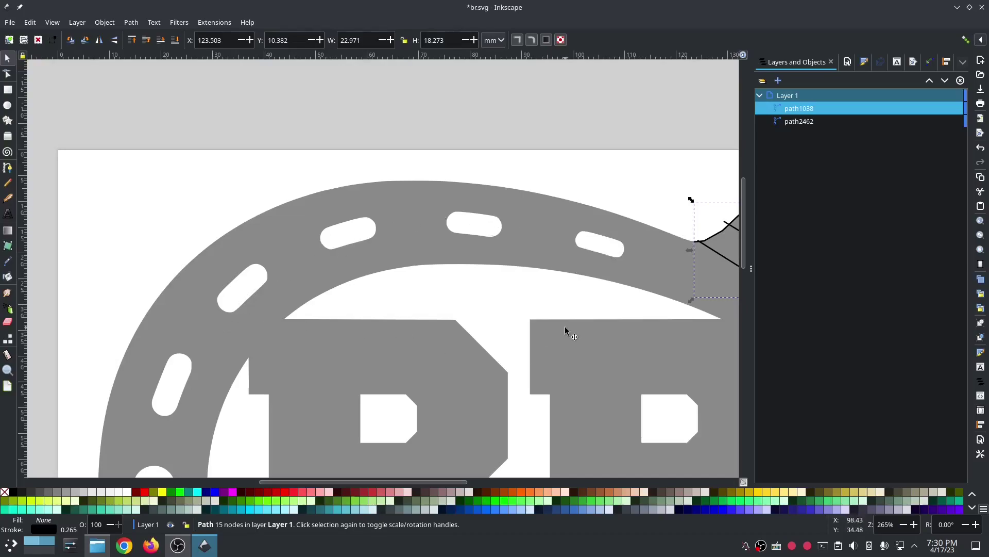
{"action": "left_click_drag", "start_coordinate": [565, 290], "coordinate": [371, 296]}
{"action": "left_click", "coordinate": [7, 168]}
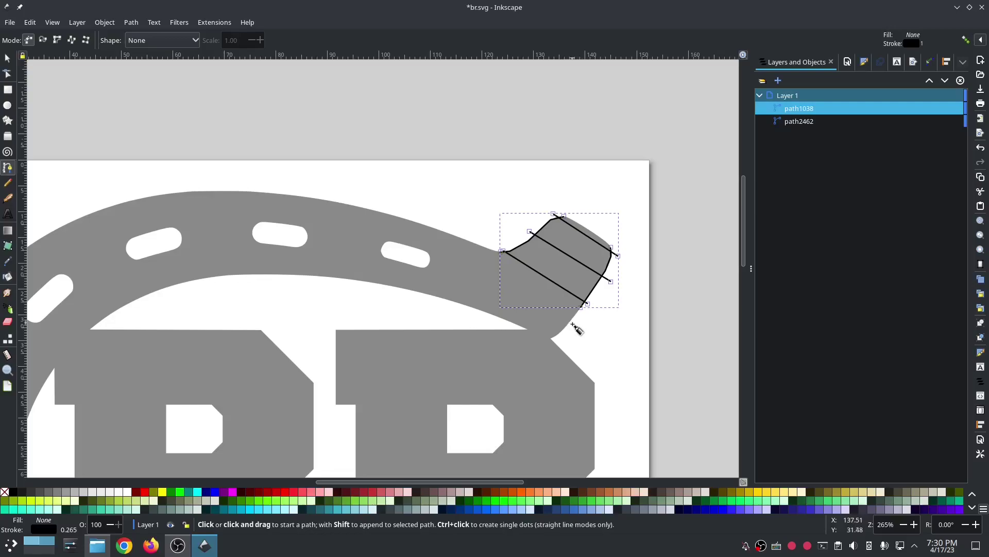
{"action": "left_click", "coordinate": [572, 323]}
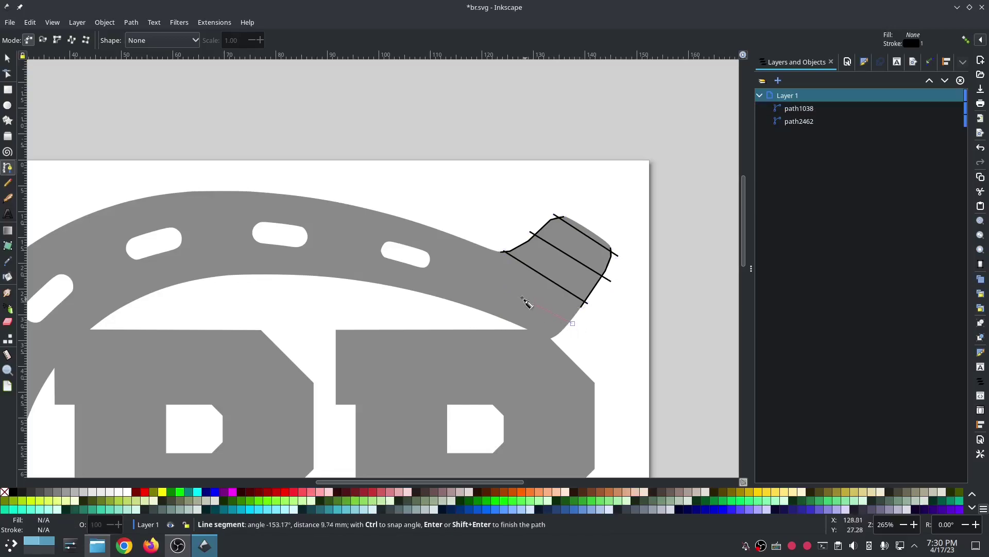
{"action": "left_click", "coordinate": [453, 272]}
{"action": "left_click", "coordinate": [418, 253]}
{"action": "left_click", "coordinate": [388, 246]}
{"action": "left_click", "coordinate": [381, 251]}
{"action": "left_click", "coordinate": [308, 240]}
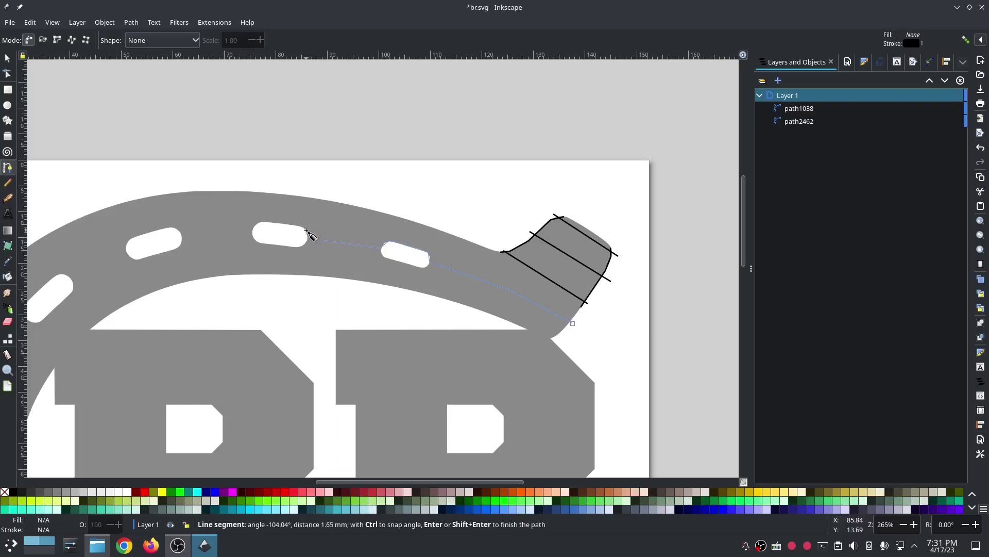
{"action": "left_click", "coordinate": [262, 223]}
{"action": "left_click", "coordinate": [254, 232]}
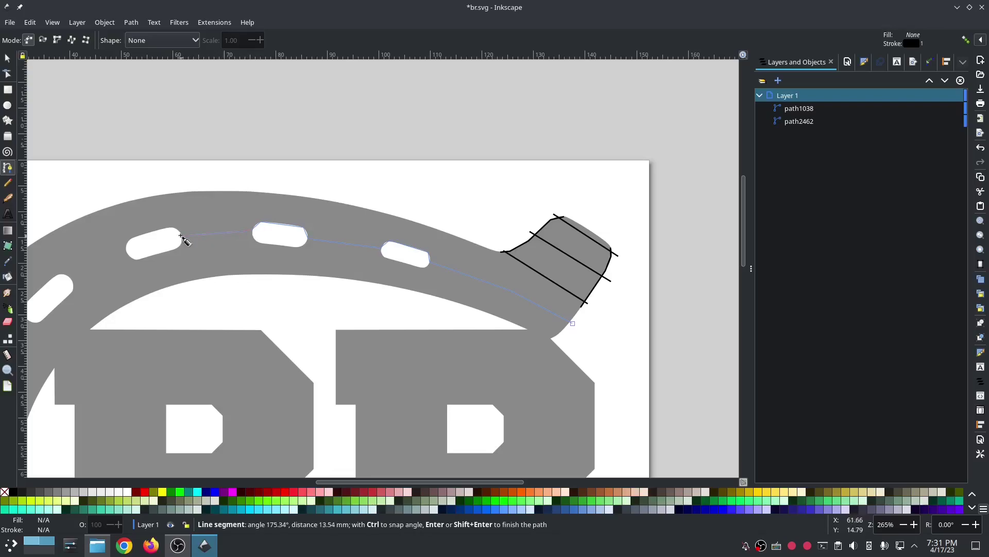
{"action": "left_click", "coordinate": [182, 237]}
{"action": "left_click", "coordinate": [173, 230]}
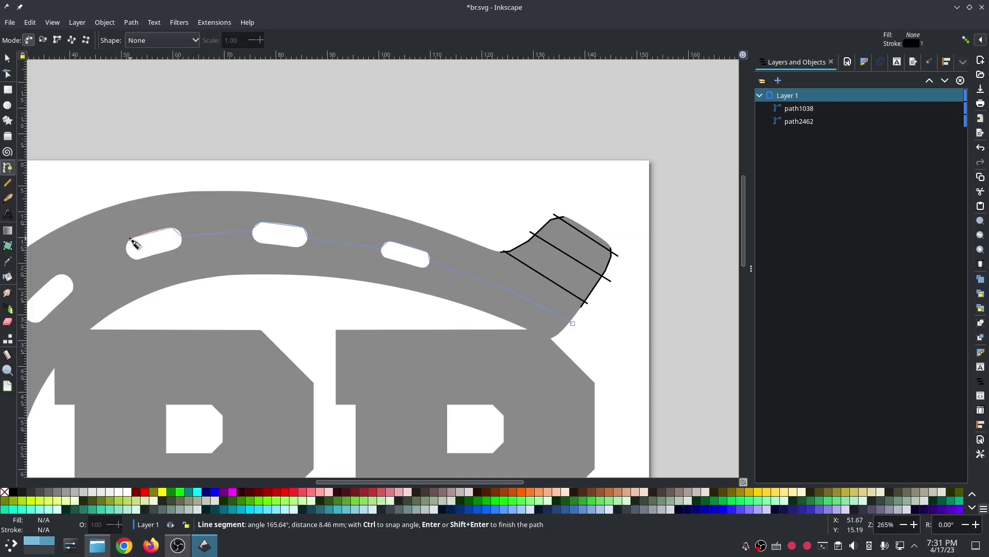
{"action": "left_click", "coordinate": [130, 240]}
{"action": "left_click", "coordinate": [126, 254]}
Continue the line down the left side through the lower slot and around the circle.
{"action": "scroll", "coordinate": [400, 209], "scroll_direction": "left", "scroll_amount": 6}
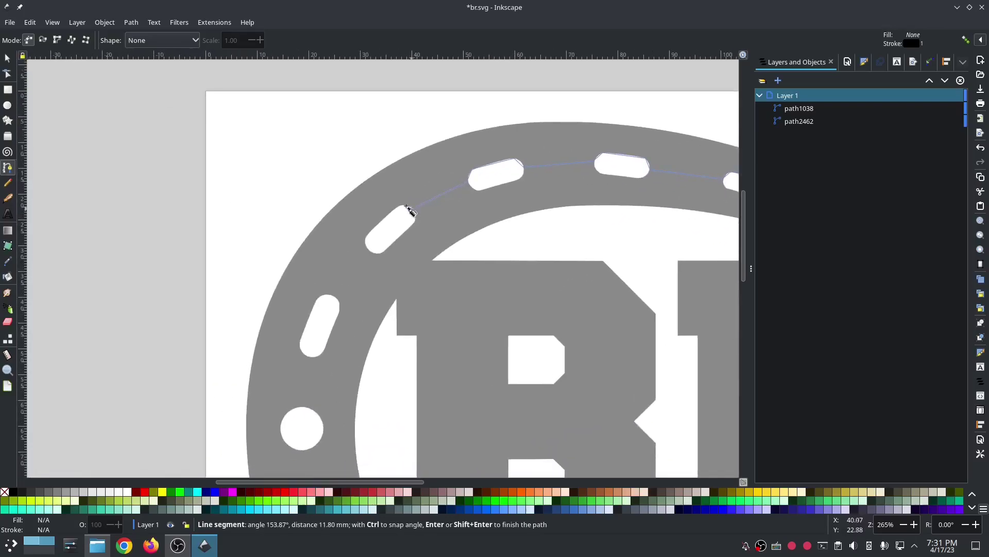
{"action": "left_click", "coordinate": [401, 206]}
{"action": "left_click", "coordinate": [364, 241]}
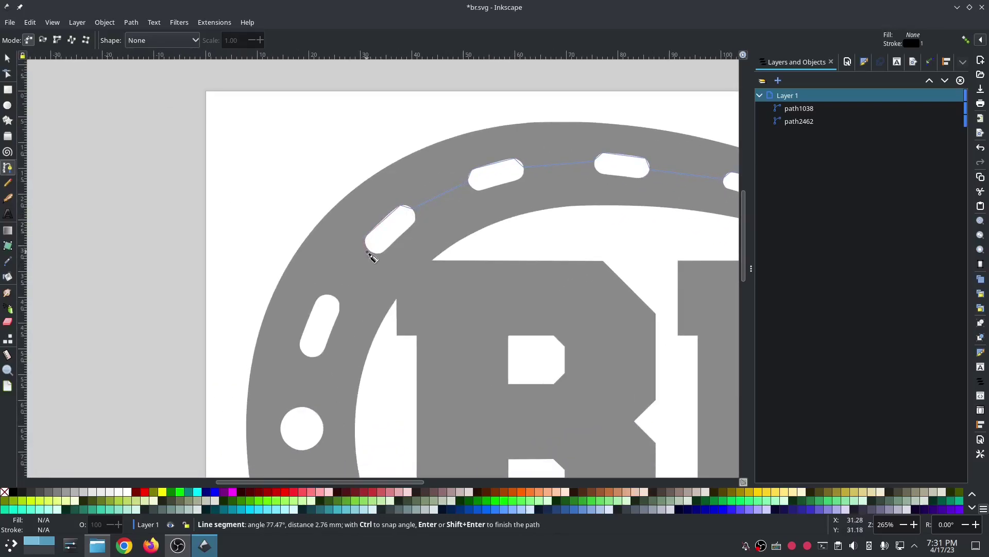
{"action": "left_click", "coordinate": [365, 255]}
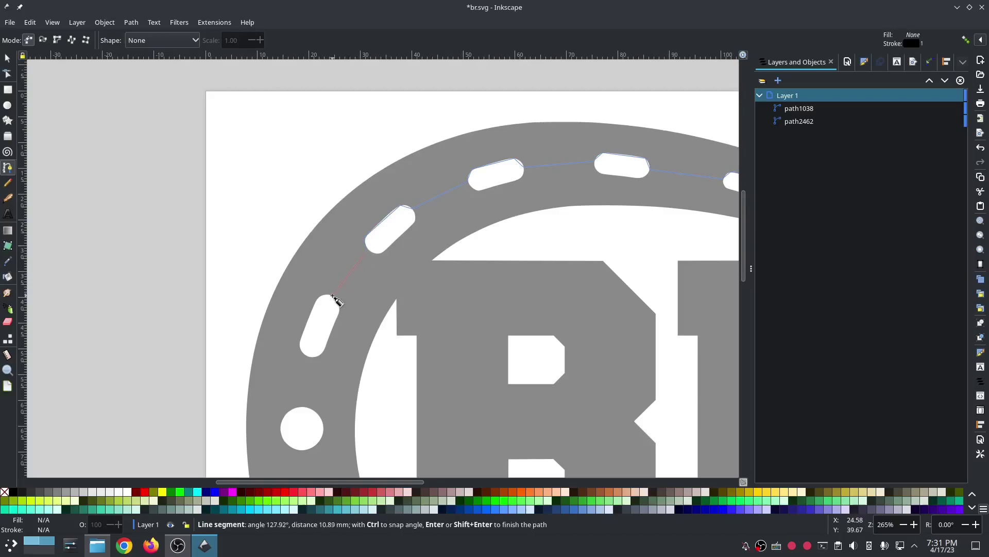
{"action": "left_click", "coordinate": [320, 297]}
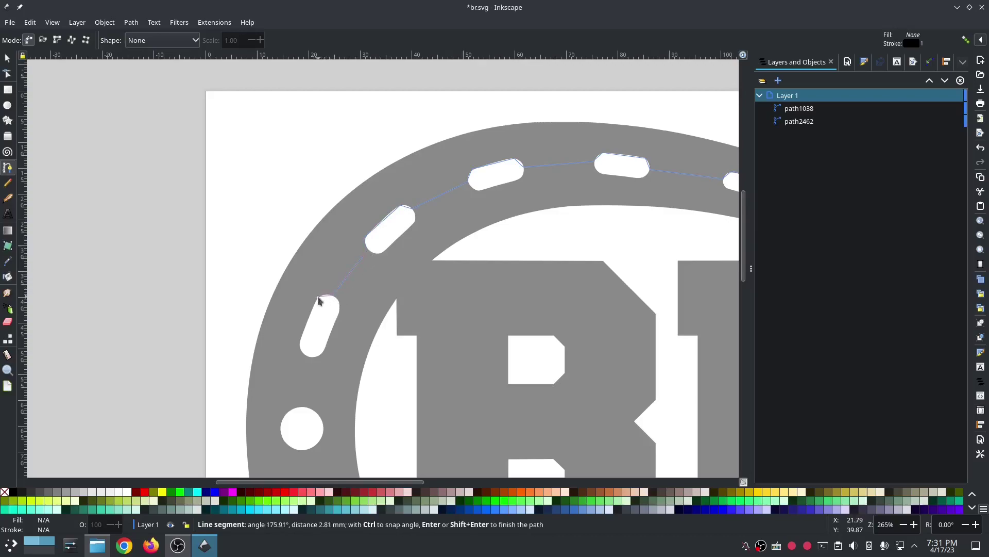
{"action": "left_click", "coordinate": [301, 344]}
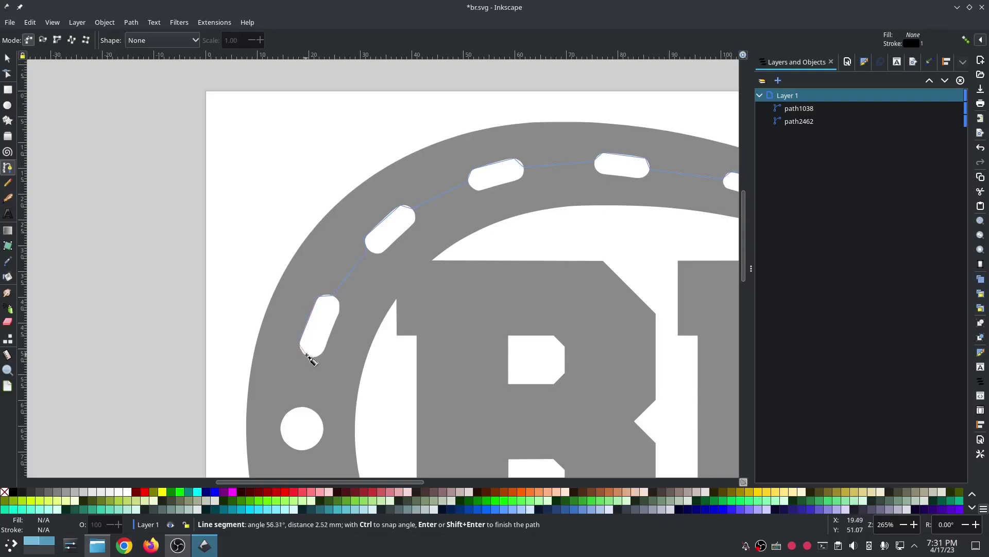
{"action": "left_click", "coordinate": [303, 406]}
{"action": "scroll", "coordinate": [314, 309], "scroll_direction": "down", "scroll_amount": 9}
{"action": "scroll", "coordinate": [314, 309], "scroll_direction": "left", "scroll_amount": 1}
{"action": "left_click", "coordinate": [312, 225]}
{"action": "left_click", "coordinate": [309, 243]}
{"action": "left_click", "coordinate": [328, 262]}
{"action": "left_click", "coordinate": [337, 315]}
{"action": "left_click", "coordinate": [330, 325]}
{"action": "left_click", "coordinate": [346, 374]}
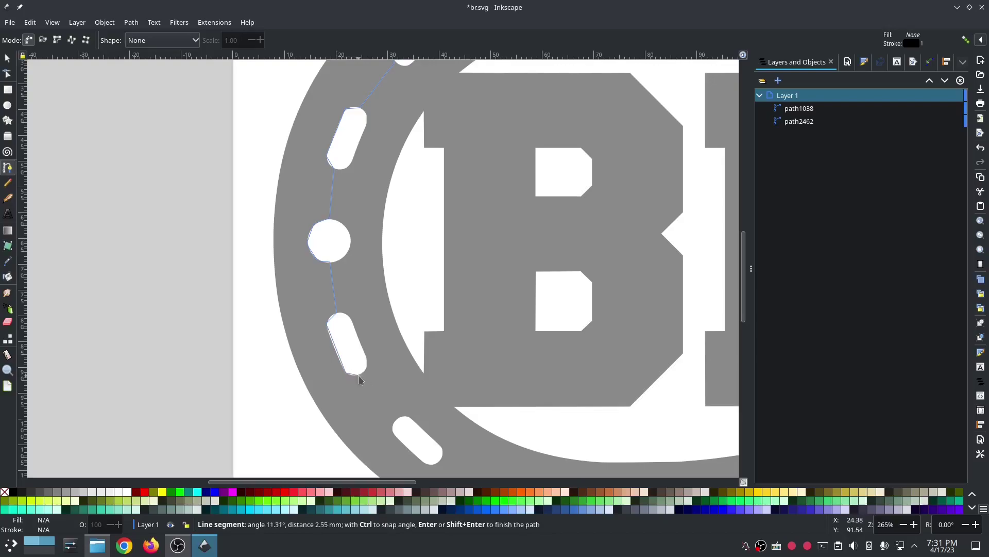
Carry the line along the bottom pill-shaped holes toward the lower right tip.
{"action": "left_click", "coordinate": [359, 376]}
{"action": "left_click", "coordinate": [393, 418]}
{"action": "left_click", "coordinate": [393, 435]}
{"action": "scroll", "coordinate": [393, 435], "scroll_direction": "down", "scroll_amount": 3}
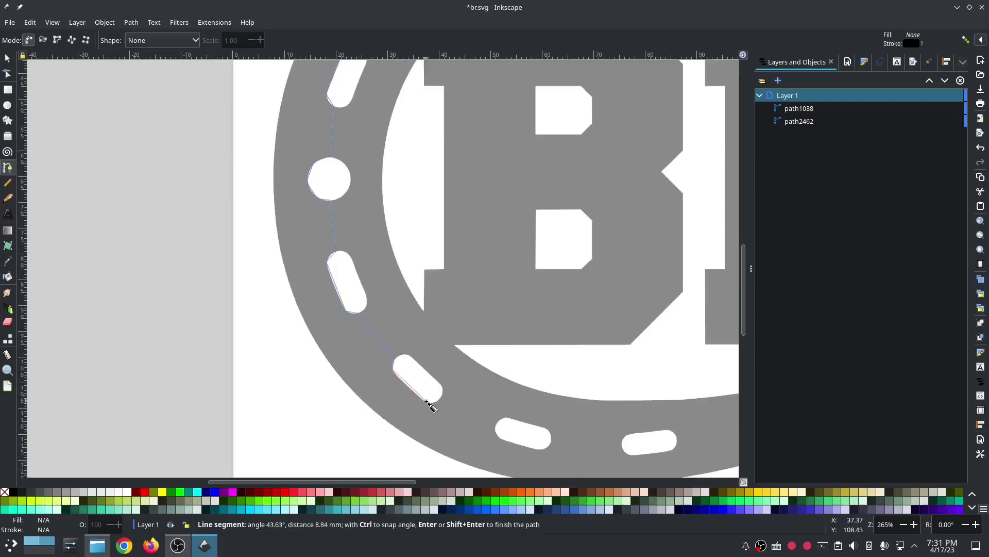
{"action": "left_click", "coordinate": [430, 402]}
{"action": "left_click", "coordinate": [493, 427]}
{"action": "left_click", "coordinate": [551, 443]}
{"action": "left_click", "coordinate": [624, 448]}
{"action": "left_click", "coordinate": [675, 448]}
{"action": "scroll", "coordinate": [536, 442], "scroll_direction": "right", "scroll_amount": 5}
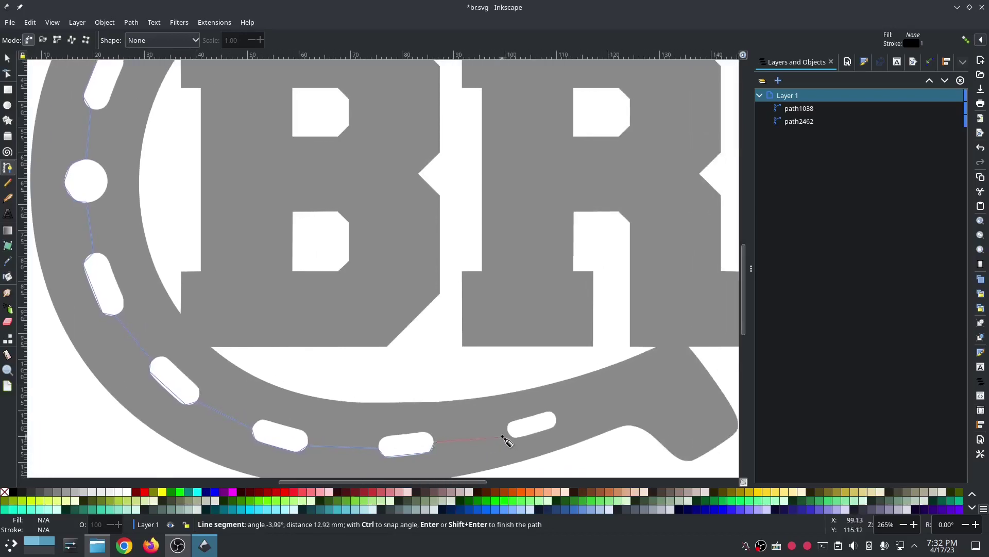
{"action": "left_click", "coordinate": [509, 435]}
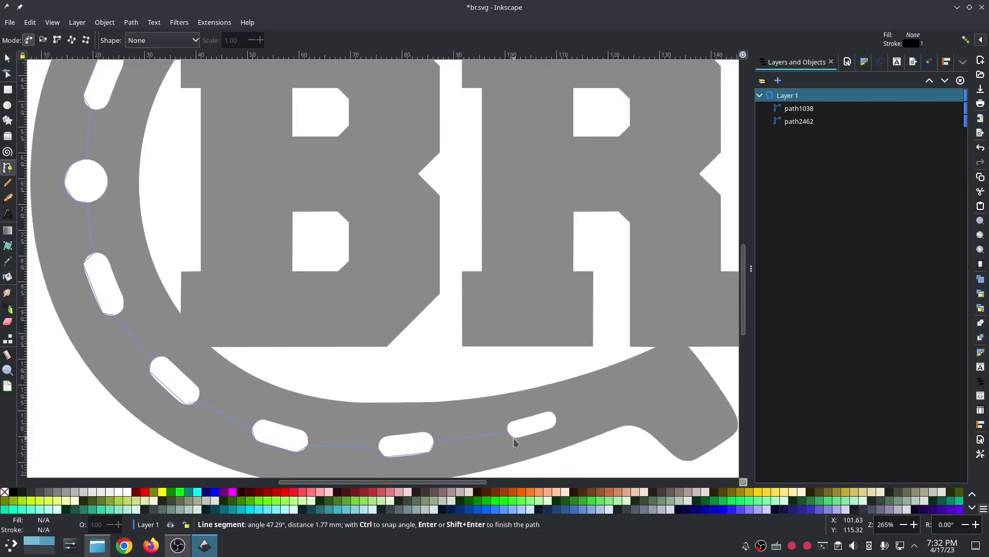
{"action": "left_click", "coordinate": [557, 419]}
{"action": "left_click", "coordinate": [625, 393]}
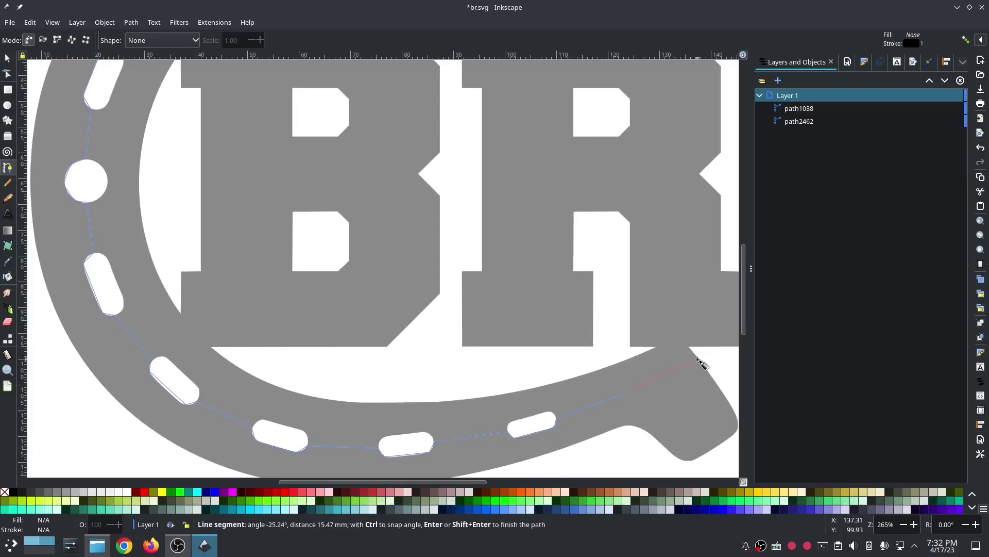
Finish the slot line at the tip and start an outer-edge line from the satin piece leftward.
{"action": "double_click", "coordinate": [699, 363]}
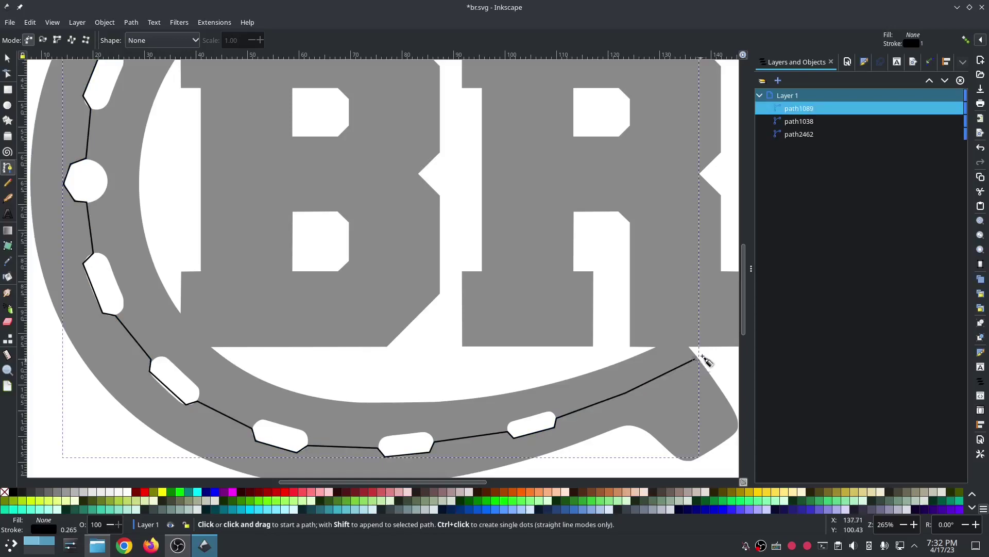
{"action": "key", "text": "v"}
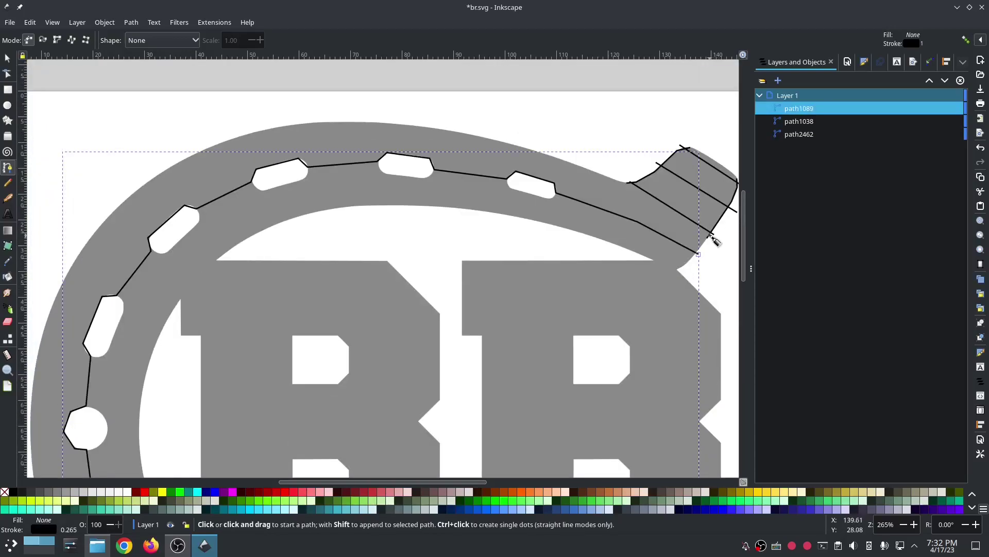
{"action": "left_click", "coordinate": [711, 235]}
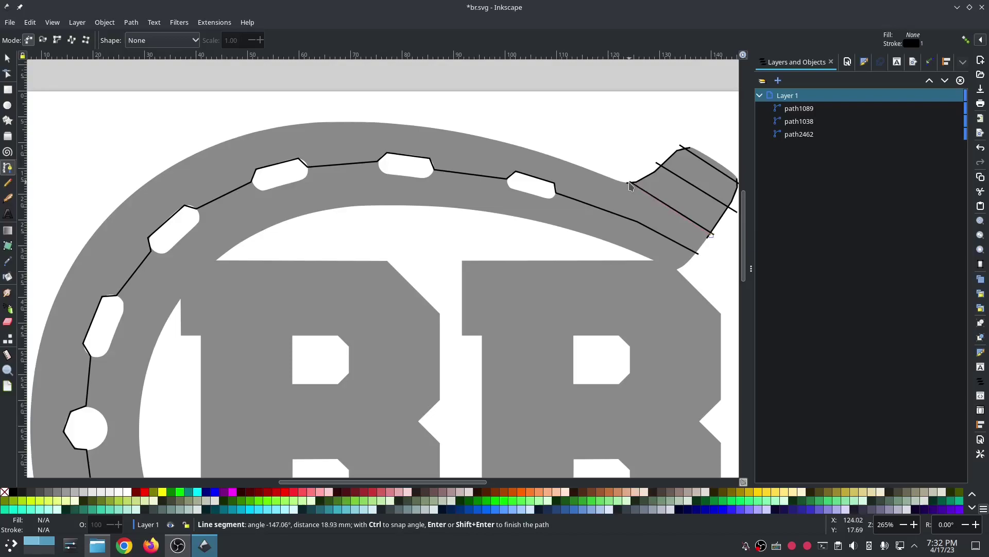
{"action": "left_click", "coordinate": [629, 182]}
{"action": "left_click", "coordinate": [562, 164]}
{"action": "left_click", "coordinate": [288, 125]}
{"action": "left_click", "coordinate": [158, 173]}
{"action": "left_click", "coordinate": [76, 260]}
Continue the outer-edge line down the left side and along the bottom to the lower right tip.
{"action": "scroll", "coordinate": [33, 389], "scroll_direction": "down", "scroll_amount": 6}
{"action": "left_click", "coordinate": [32, 334]}
{"action": "scroll", "coordinate": [53, 424], "scroll_direction": "down", "scroll_amount": 9}
{"action": "left_click", "coordinate": [126, 354]}
{"action": "left_click", "coordinate": [239, 407]}
{"action": "left_click", "coordinate": [298, 420]}
{"action": "left_click", "coordinate": [404, 420]}
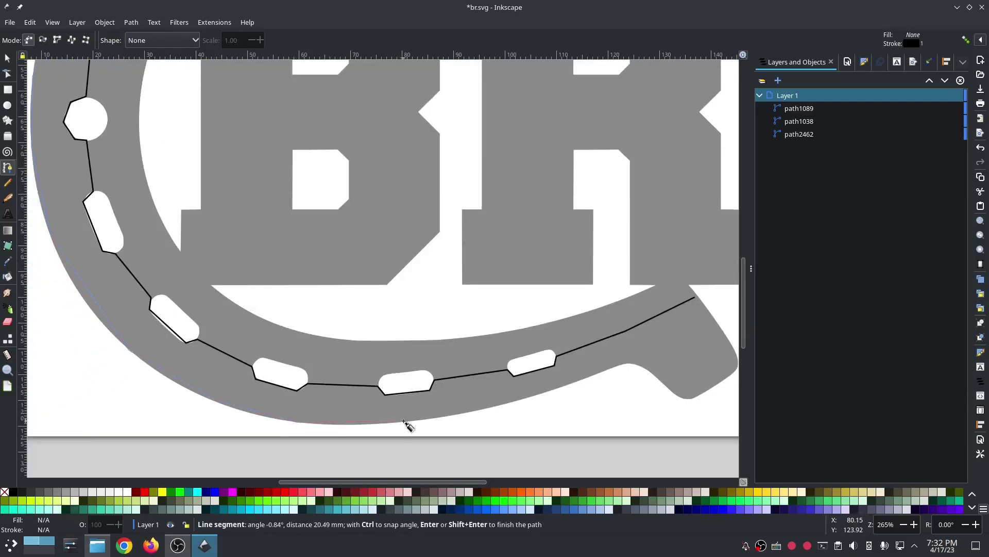
{"action": "left_click", "coordinate": [509, 407]}
{"action": "left_click", "coordinate": [578, 381]}
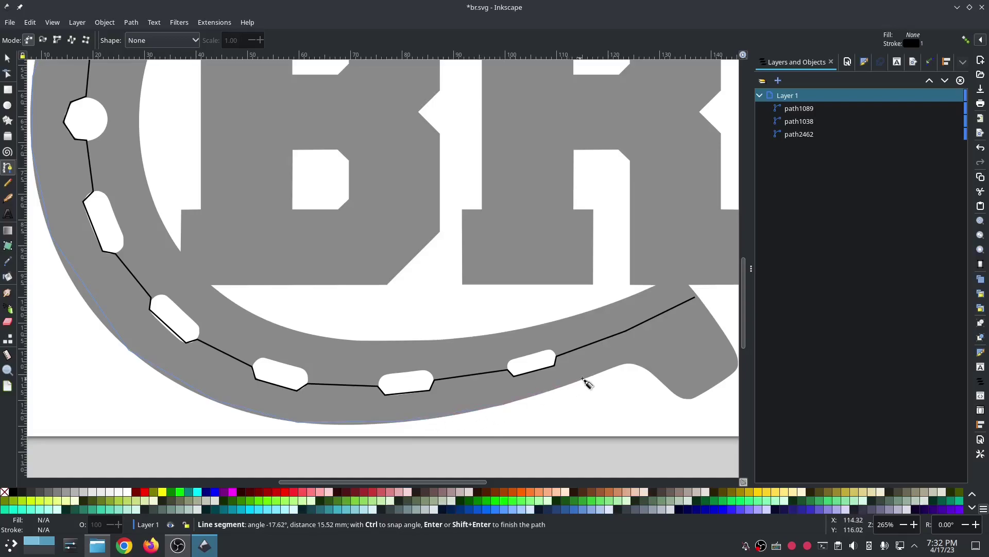
{"action": "left_click", "coordinate": [639, 366]}
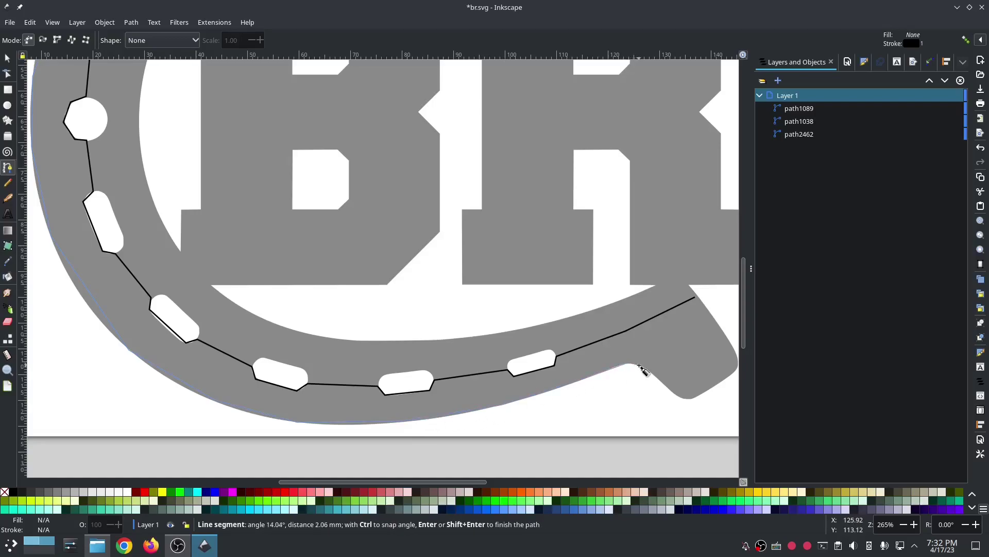
{"action": "double_click", "coordinate": [715, 320]}
Nudge the inner line's end node, combine the two new lines, and undo the last change.
{"action": "key", "text": "n"}
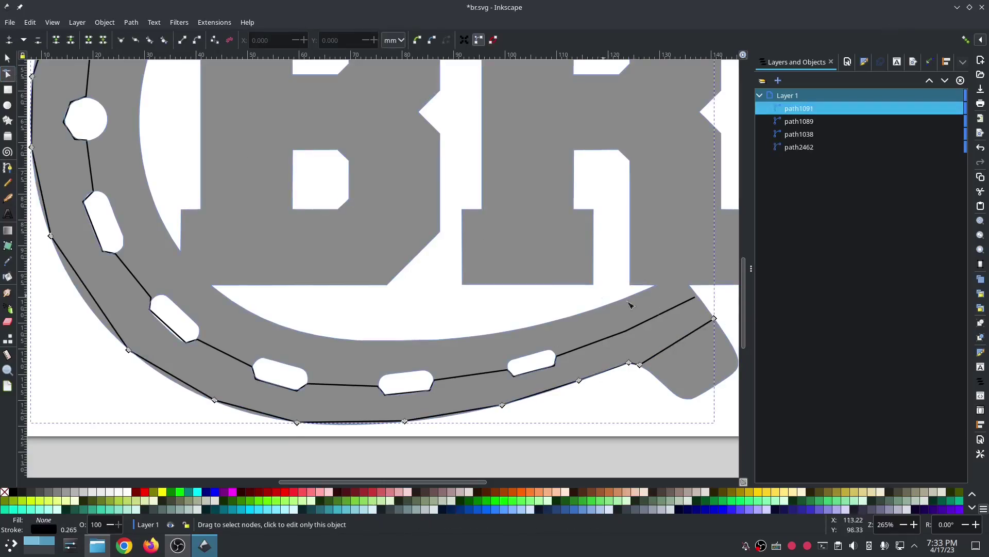
{"action": "left_click", "coordinate": [694, 302]}
{"action": "left_click_drag", "start_coordinate": [695, 298], "coordinate": [698, 295]}
{"action": "left_click", "coordinate": [684, 339], "text": "shift"}
{"action": "key", "text": "ctrl+k"}
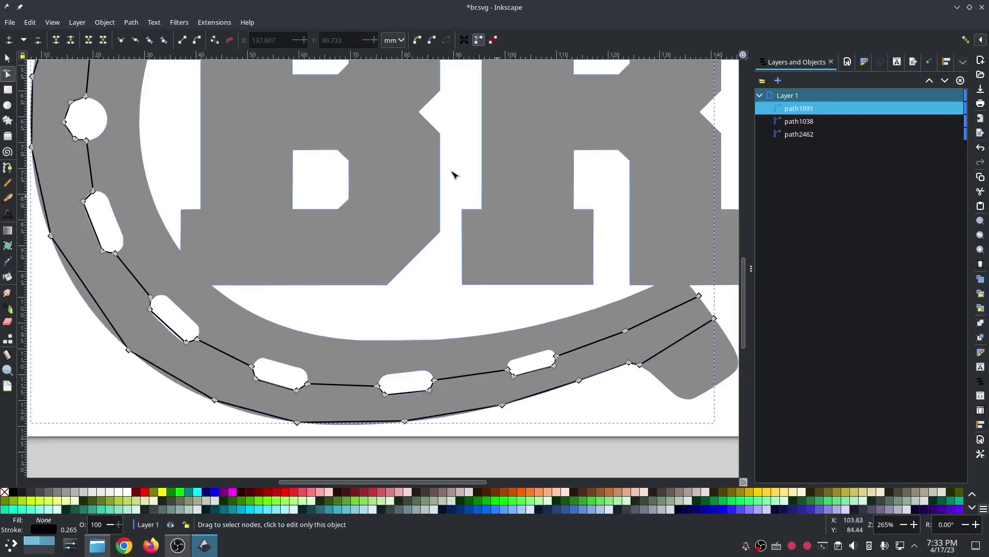
{"action": "left_click", "coordinate": [206, 23]}
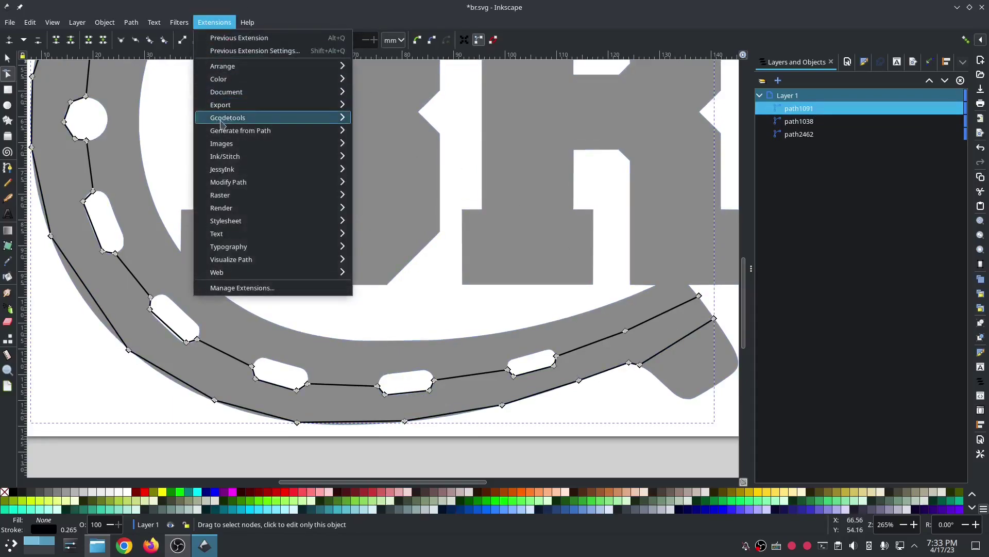
{"action": "left_click", "coordinate": [161, 90]}
{"action": "key", "text": "ctrl+z"}
Auto-smooth all rail path nodes except the corner nodes at the bottom and top tabs.
{"action": "left_click", "coordinate": [89, 218]}
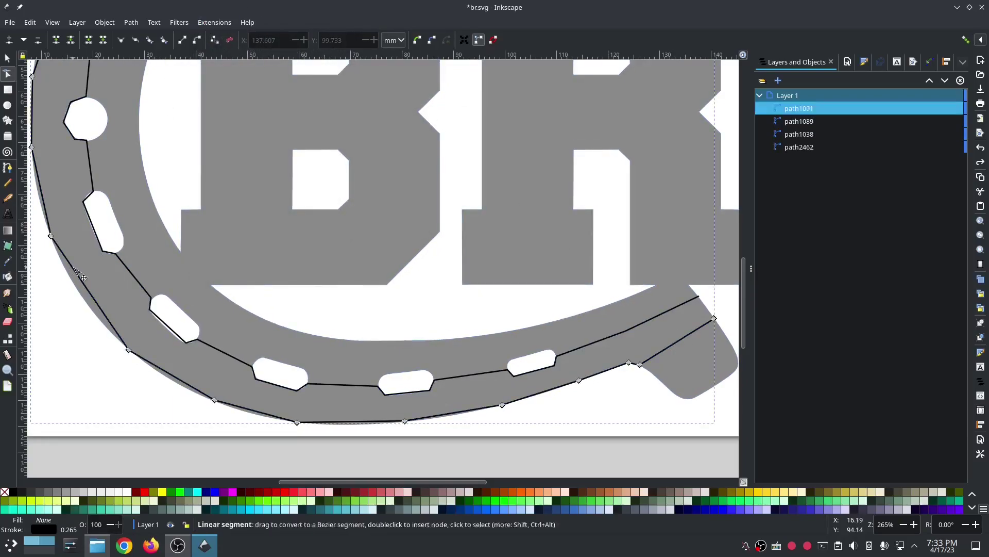
{"action": "key", "text": "ctrl+a"}
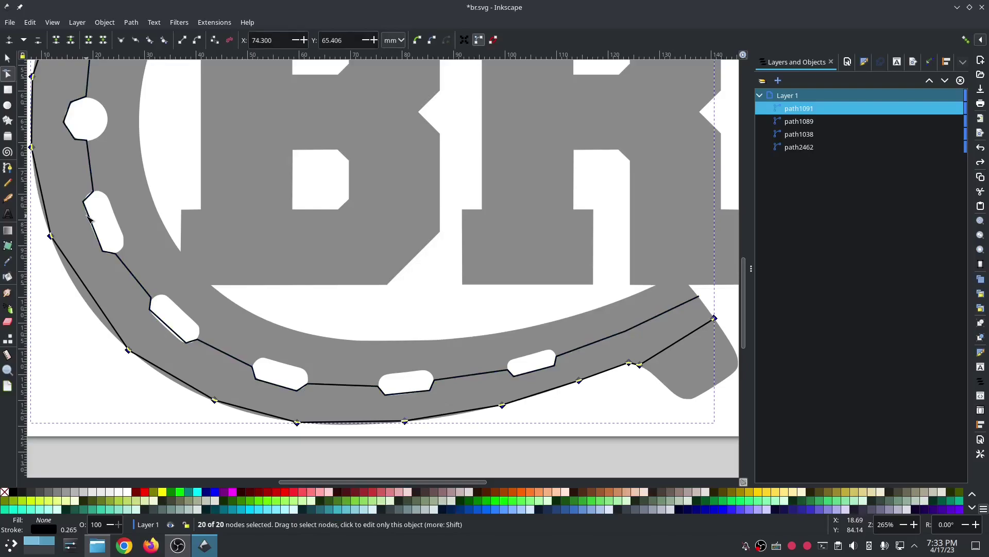
{"action": "left_click", "coordinate": [640, 365], "text": "shift"}
{"action": "left_click", "coordinate": [629, 362], "text": "shift"}
{"action": "scroll", "coordinate": [712, 330], "scroll_direction": "up", "scroll_amount": 10}
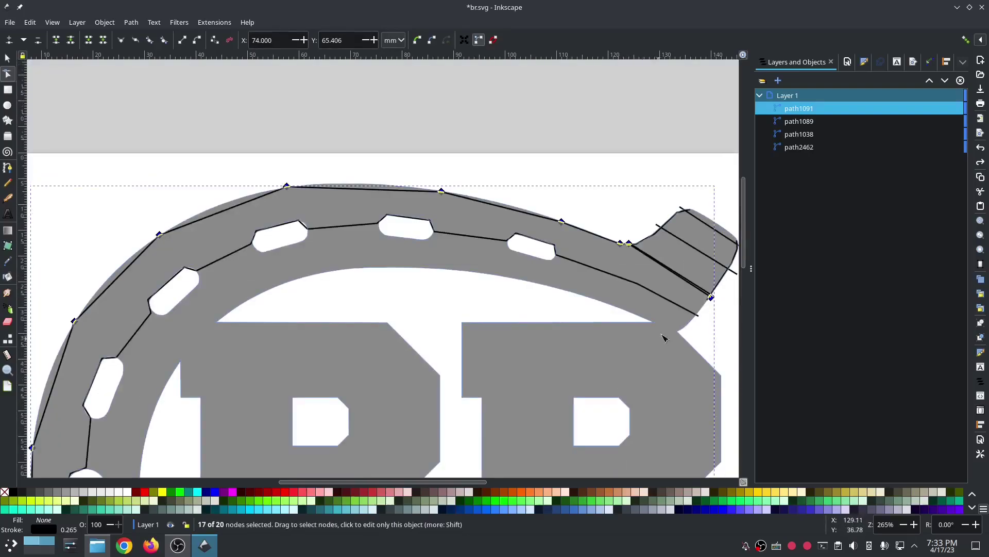
{"action": "left_click", "coordinate": [629, 244], "text": "shift"}
{"action": "left_click", "coordinate": [621, 243], "text": "shift"}
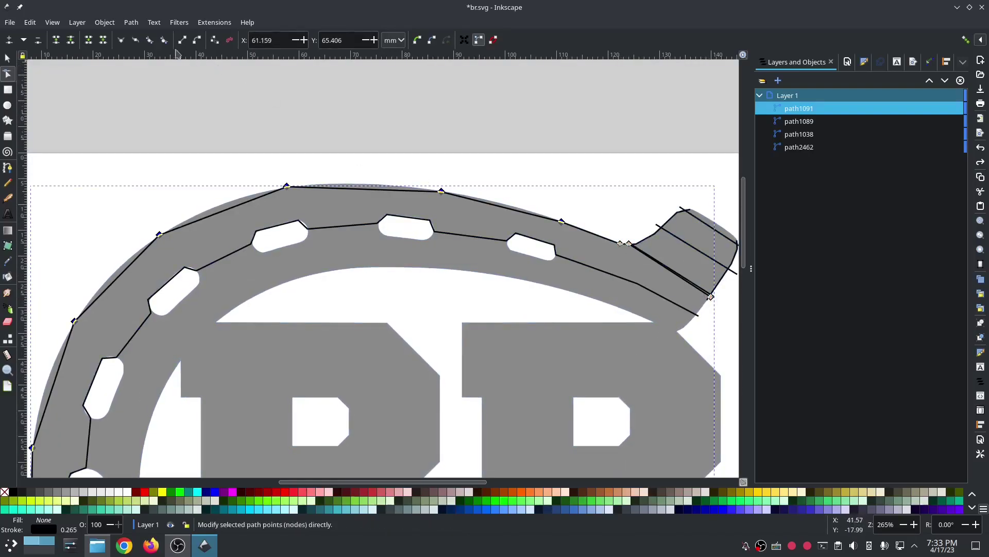
{"action": "left_click", "coordinate": [711, 297], "text": "shift"}
{"action": "scroll", "coordinate": [301, 303], "scroll_direction": "down", "scroll_amount": 3}
Draw six Pencil rungs across the horseshoe band at intervals around the arc.
{"action": "scroll", "coordinate": [302, 303], "scroll_direction": "down", "scroll_amount": 6}
{"action": "key", "text": "p"}
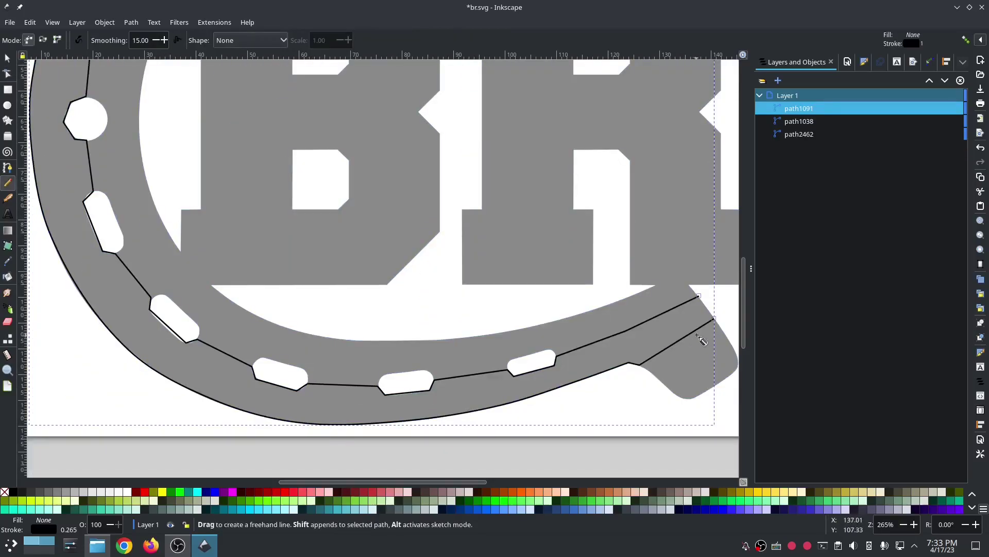
{"action": "left_click", "coordinate": [703, 342]}
{"action": "left_click_drag", "start_coordinate": [476, 422], "coordinate": [464, 367]}
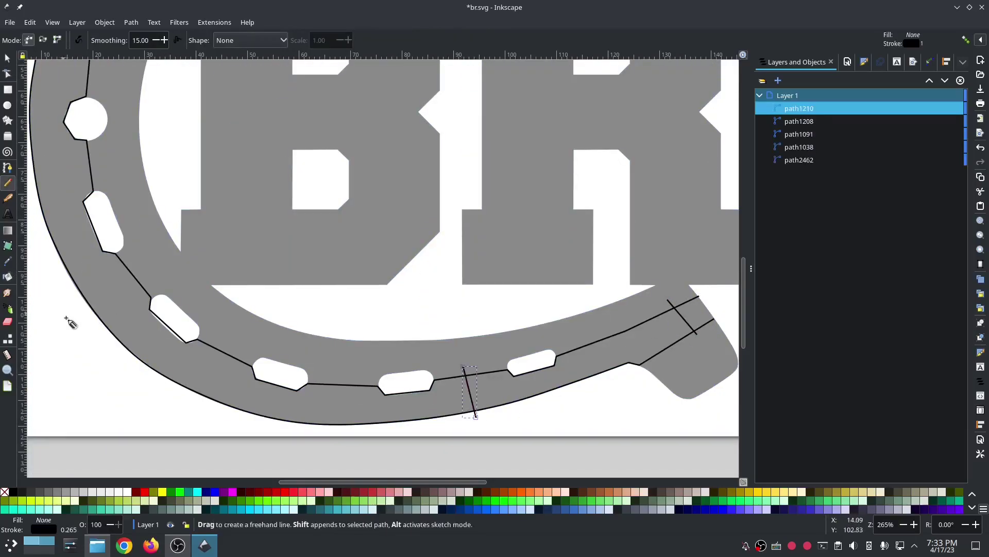
{"action": "left_click_drag", "start_coordinate": [82, 310], "coordinate": [137, 270]}
{"action": "scroll", "coordinate": [139, 274], "scroll_direction": "up", "scroll_amount": 2}
{"action": "scroll", "coordinate": [139, 274], "scroll_direction": "up", "scroll_amount": 5}
{"action": "left_click_drag", "start_coordinate": [136, 217], "coordinate": [83, 174]}
{"action": "scroll", "coordinate": [377, 209], "scroll_direction": "up", "scroll_amount": 3}
{"action": "left_click_drag", "start_coordinate": [473, 241], "coordinate": [481, 194]}
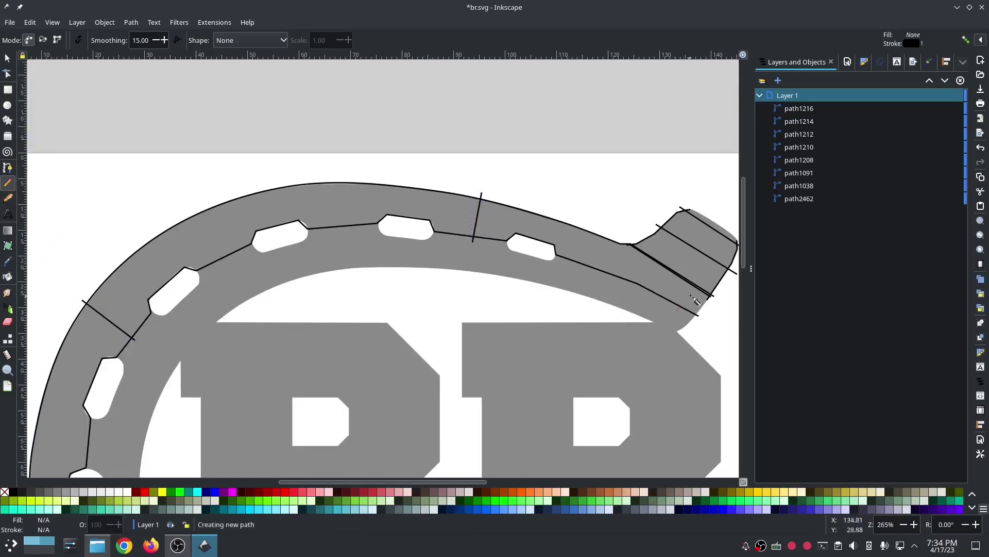
{"action": "left_click_drag", "start_coordinate": [696, 281], "coordinate": [677, 311]}
Select the rail path together with all the new rungs in Layers and Objects.
{"action": "left_click", "coordinate": [812, 201]}
{"action": "left_click", "coordinate": [801, 186]}
{"action": "left_click", "coordinate": [799, 109], "text": "shift"}
Combine the rails and rungs into path1218 and set its Ink/Stitch satin lock stitches to After.
{"action": "key", "text": "ctrl+k"}
{"action": "left_click", "coordinate": [215, 22]}
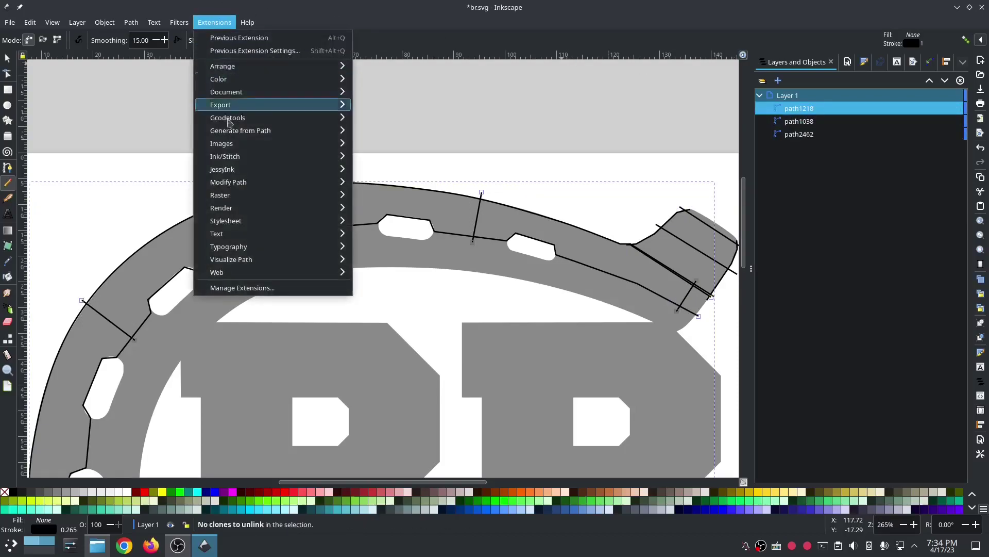
{"action": "mouse_move", "coordinate": [232, 158]}
{"action": "left_click", "coordinate": [397, 239]}
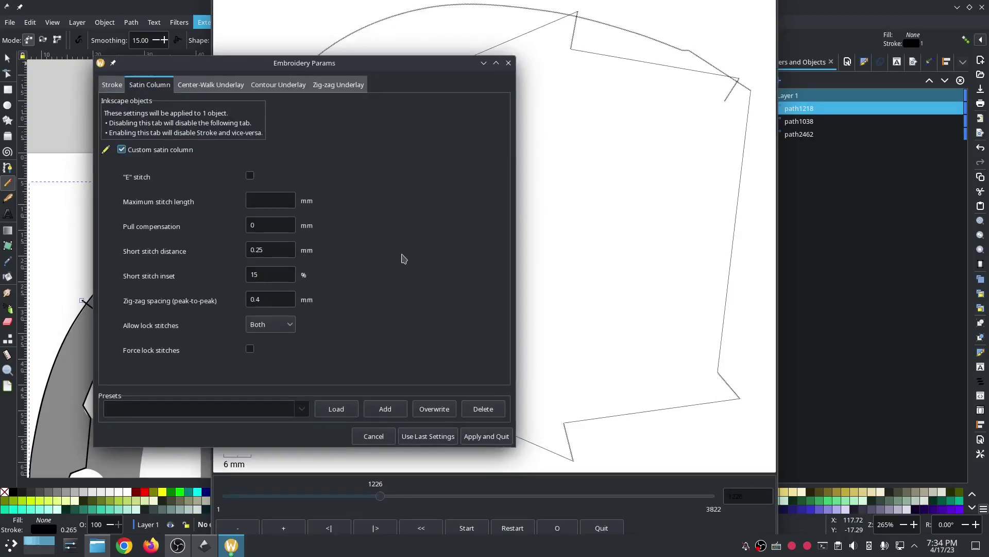
{"action": "left_click", "coordinate": [161, 360]}
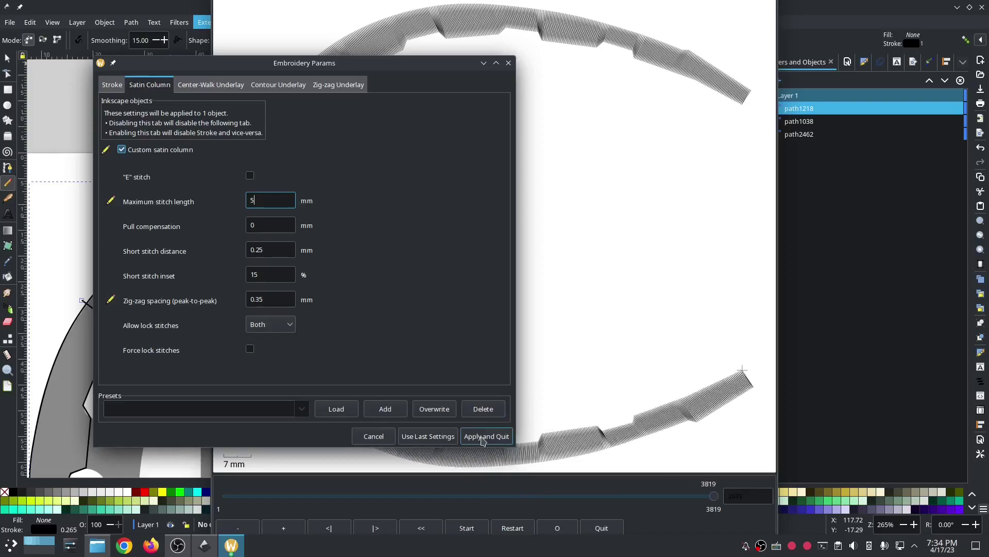
{"action": "left_click", "coordinate": [273, 324]}
{"action": "left_click", "coordinate": [263, 354]}
{"action": "left_click", "coordinate": [276, 329]}
{"action": "left_click", "coordinate": [274, 330]}
{"action": "left_click", "coordinate": [487, 436]}
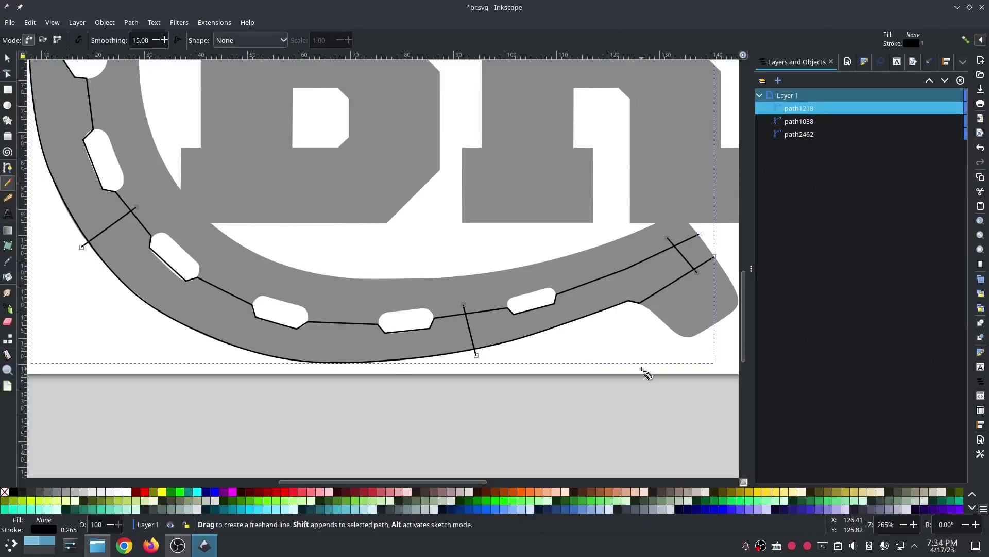
Start a straight-segment path at the band's right end, tracing nodes past the lower holes.
{"action": "left_click", "coordinate": [8, 169]}
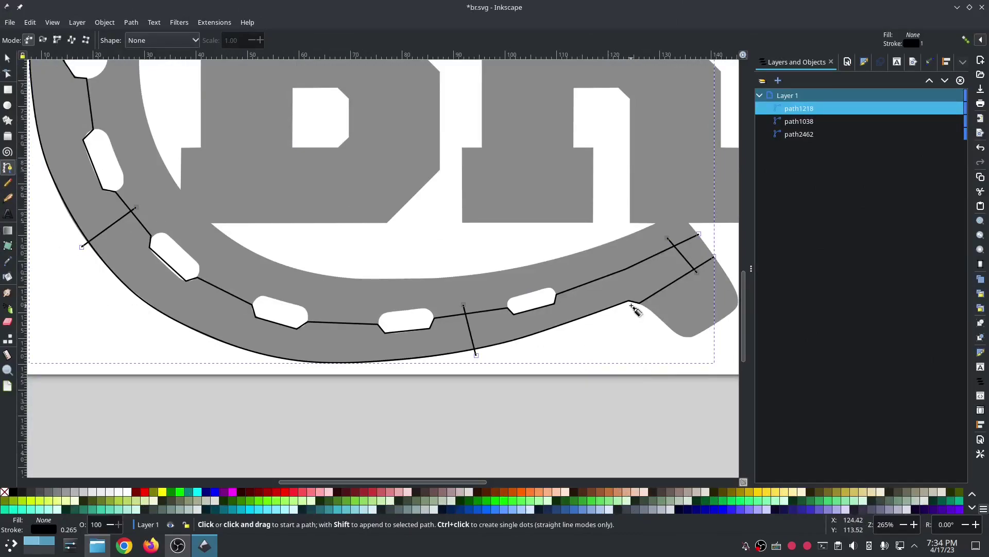
{"action": "left_click", "coordinate": [702, 236]}
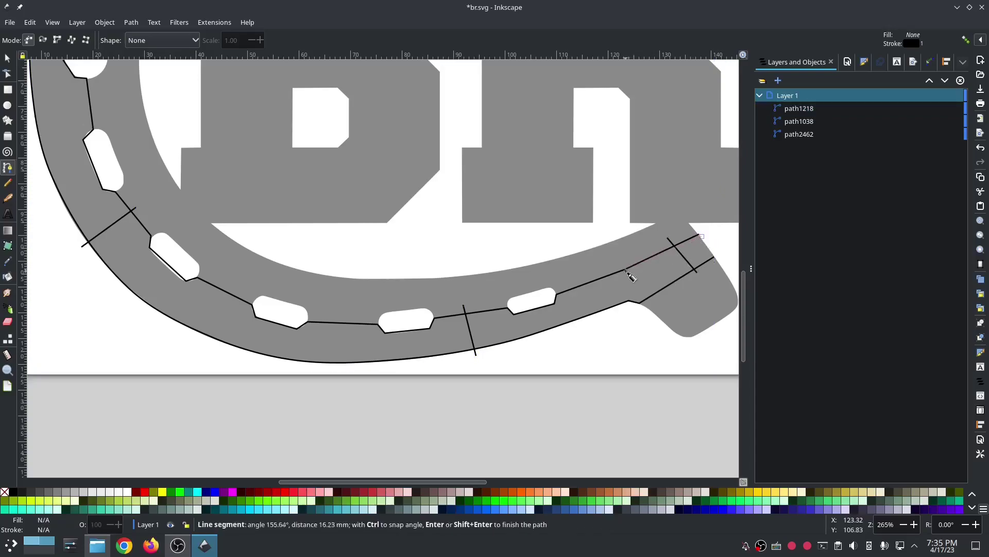
{"action": "left_click", "coordinate": [558, 297]}
{"action": "left_click", "coordinate": [507, 309]}
{"action": "left_click", "coordinate": [432, 317]}
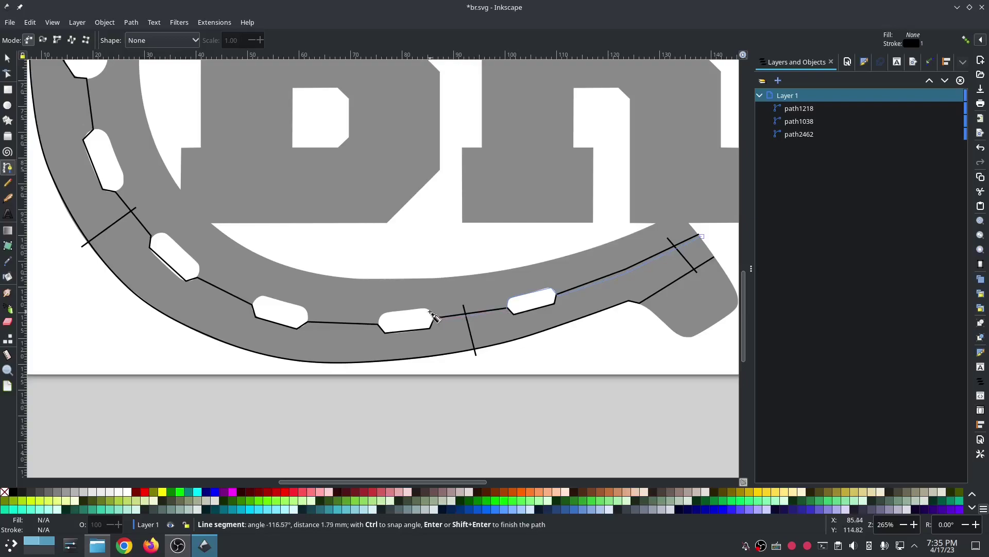
{"action": "left_click", "coordinate": [377, 324]}
{"action": "left_click", "coordinate": [308, 323]}
{"action": "left_click", "coordinate": [307, 310]}
{"action": "left_click", "coordinate": [261, 297]}
{"action": "left_click", "coordinate": [252, 305]}
{"action": "left_click", "coordinate": [198, 280]}
{"action": "left_click", "coordinate": [199, 265]}
{"action": "left_click", "coordinate": [169, 235]}
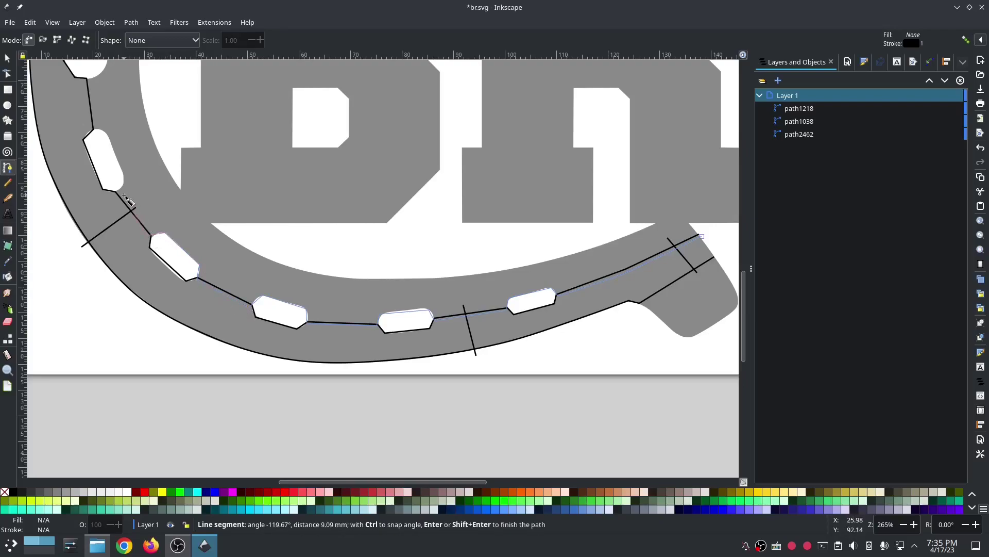
Continue the path up past the rung and around the round hole.
{"action": "scroll", "coordinate": [124, 219], "scroll_direction": "up", "scroll_amount": 3}
{"action": "left_click", "coordinate": [118, 173]}
{"action": "scroll", "coordinate": [147, 141], "scroll_direction": "up", "scroll_amount": 5}
{"action": "left_click", "coordinate": [89, 120]}
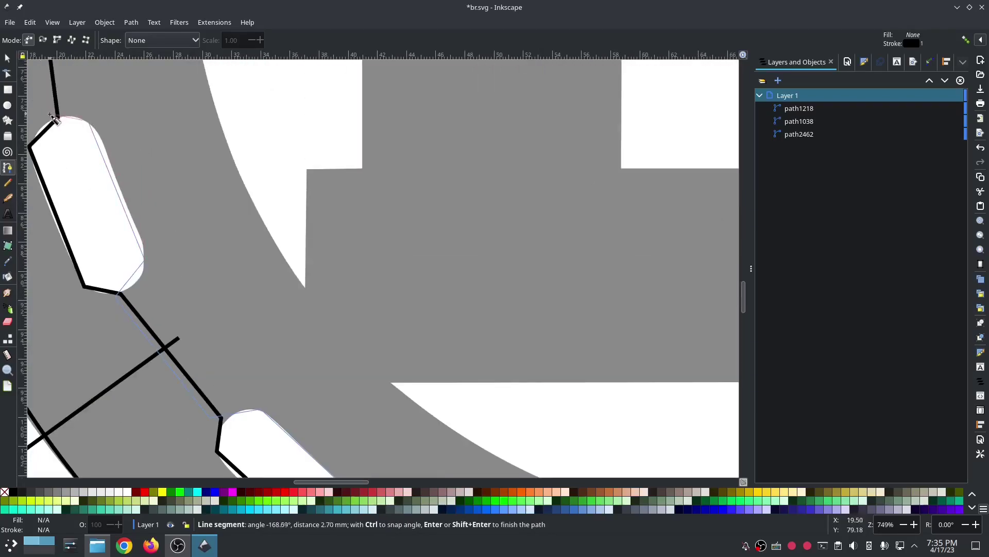
{"action": "scroll", "coordinate": [51, 120], "scroll_direction": "up", "scroll_amount": 10}
{"action": "scroll", "coordinate": [70, 128], "scroll_direction": "left", "scroll_amount": 10}
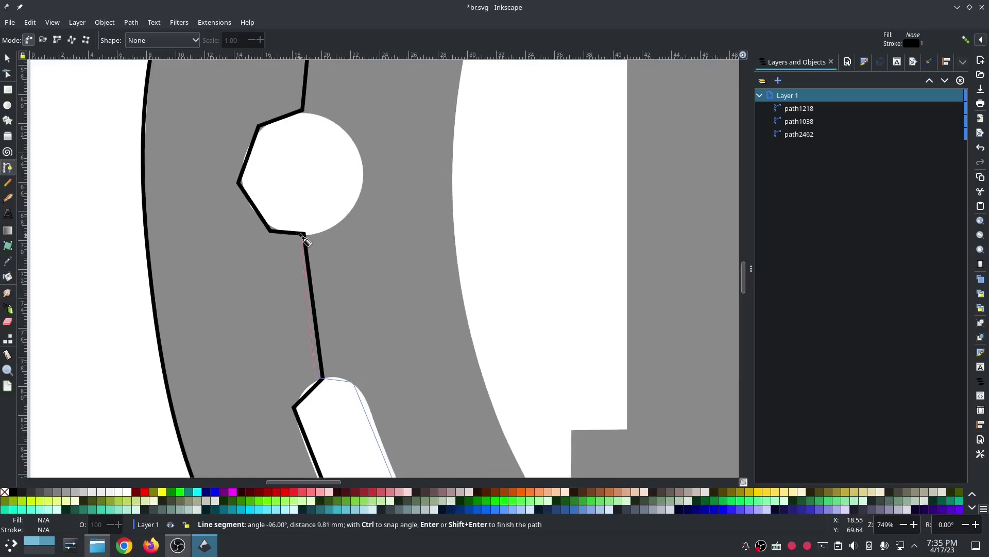
{"action": "left_click", "coordinate": [362, 155]}
{"action": "left_click", "coordinate": [303, 115]}
{"action": "scroll", "coordinate": [304, 113], "scroll_direction": "up", "scroll_amount": 7}
{"action": "left_click", "coordinate": [315, 155]}
{"action": "left_click", "coordinate": [354, 153]}
Extend the path along the upper holes across the top of the band.
{"action": "scroll", "coordinate": [361, 156], "scroll_direction": "up", "scroll_amount": 5}
{"action": "left_click", "coordinate": [408, 143]}
{"action": "left_click", "coordinate": [390, 106]}
{"action": "scroll", "coordinate": [392, 108], "scroll_direction": "up", "scroll_amount": 7}
{"action": "left_click", "coordinate": [483, 165]}
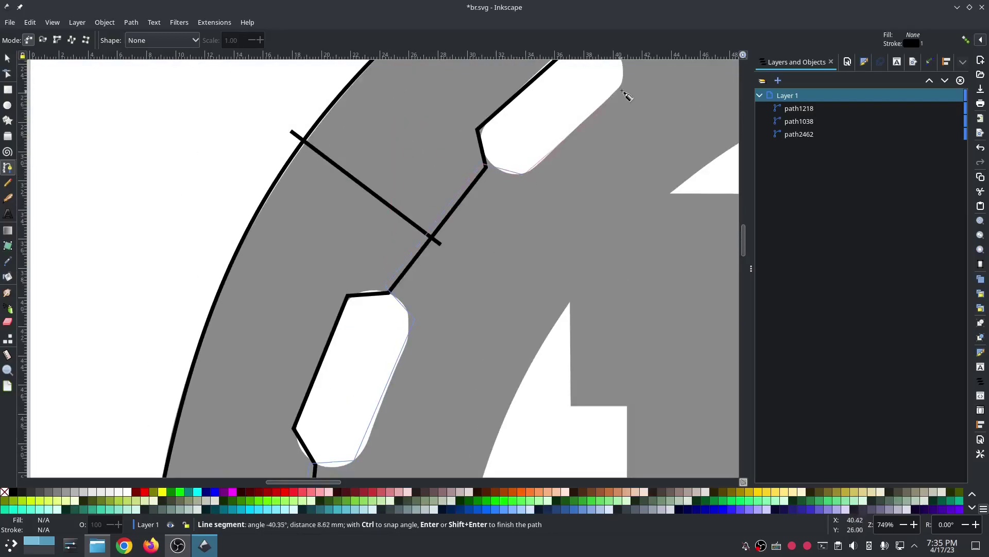
{"action": "scroll", "coordinate": [624, 87], "scroll_direction": "up", "scroll_amount": 5}
{"action": "left_click", "coordinate": [581, 161]}
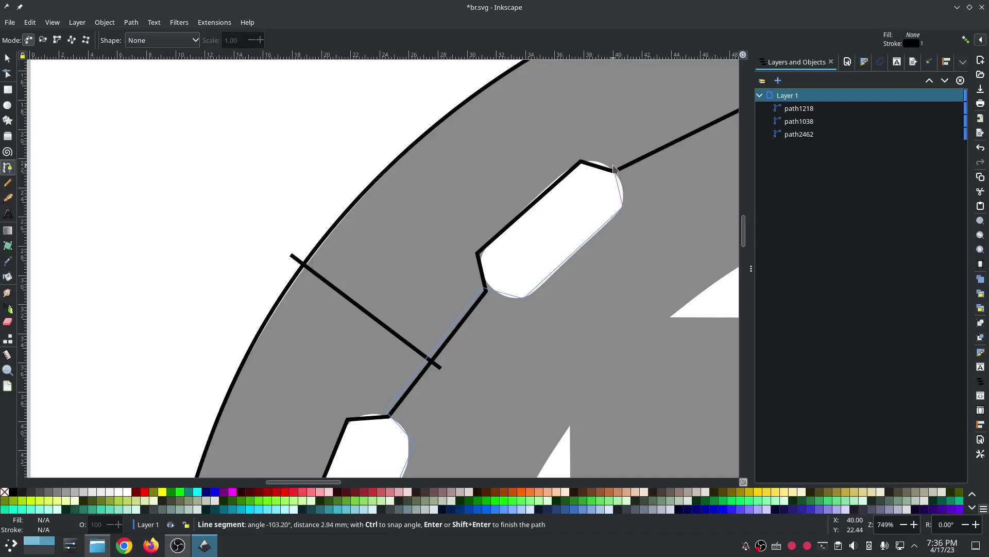
{"action": "left_click", "coordinate": [615, 168]}
{"action": "scroll", "coordinate": [613, 167], "scroll_direction": "right", "scroll_amount": 15}
{"action": "scroll", "coordinate": [613, 167], "scroll_direction": "up", "scroll_amount": 5}
{"action": "left_click", "coordinate": [389, 227]}
{"action": "left_click", "coordinate": [555, 179]}
Trace around the middle hole and down the band, finishing path1255 at the tab's end.
{"action": "scroll", "coordinate": [555, 179], "scroll_direction": "right", "scroll_amount": 14}
{"action": "scroll", "coordinate": [554, 178], "scroll_direction": "up", "scroll_amount": 1}
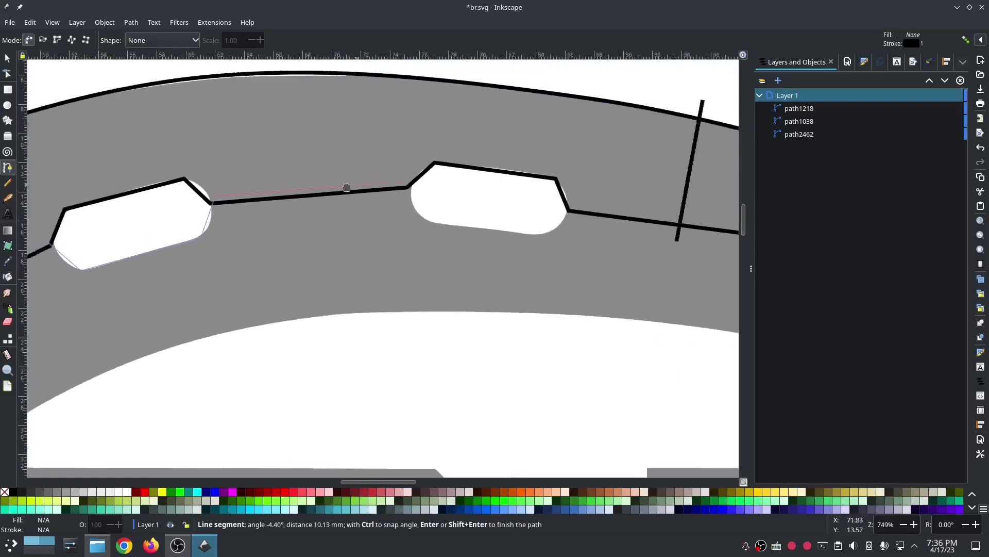
{"action": "left_click", "coordinate": [381, 191]}
{"action": "left_click", "coordinate": [394, 223]}
{"action": "left_click", "coordinate": [517, 237]}
{"action": "left_click", "coordinate": [541, 214]}
{"action": "scroll", "coordinate": [481, 243], "scroll_direction": "right", "scroll_amount": 17}
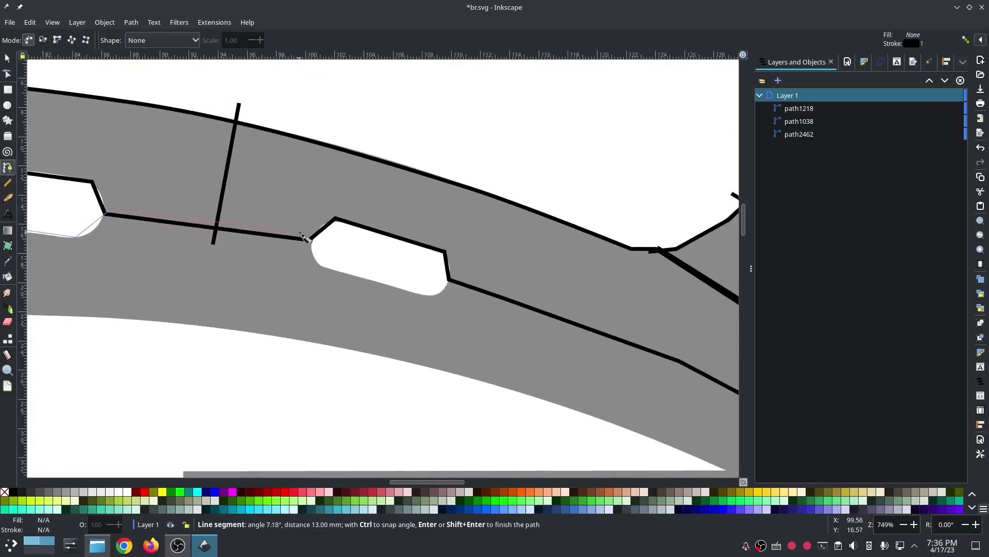
{"action": "left_click", "coordinate": [429, 297]}
{"action": "left_click", "coordinate": [453, 277]}
{"action": "scroll", "coordinate": [558, 309], "scroll_direction": "right", "scroll_amount": 14}
{"action": "scroll", "coordinate": [558, 309], "scroll_direction": "down", "scroll_amount": 2}
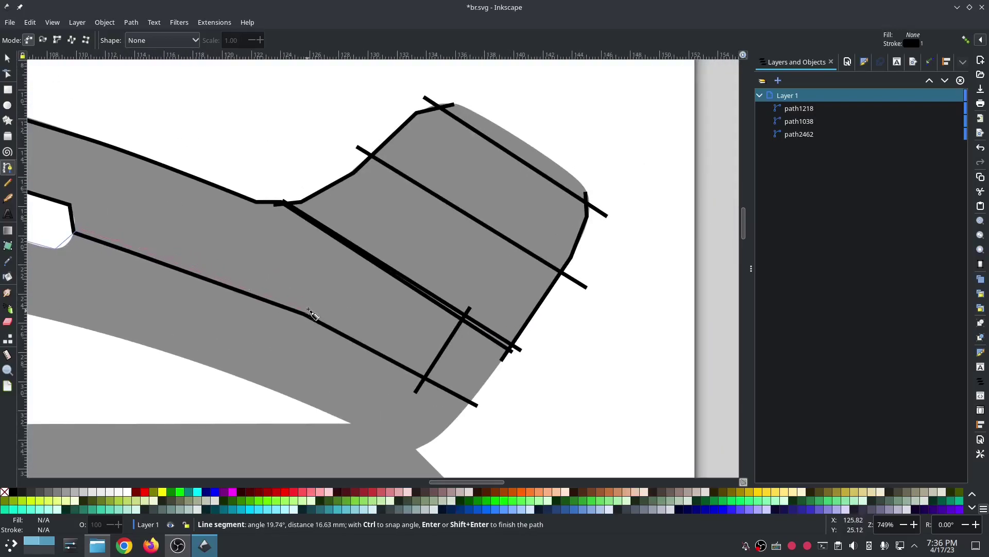
{"action": "left_click", "coordinate": [309, 309]}
{"action": "double_click", "coordinate": [470, 396]}
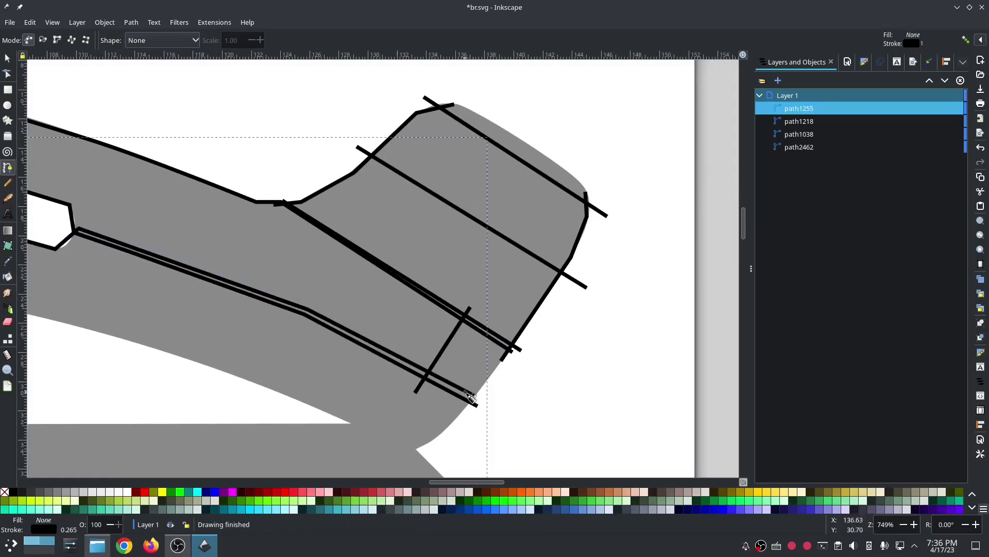
Select the end node of the combined satin path with the node tool.
{"action": "key", "text": "n"}
{"action": "left_click", "coordinate": [477, 406]}
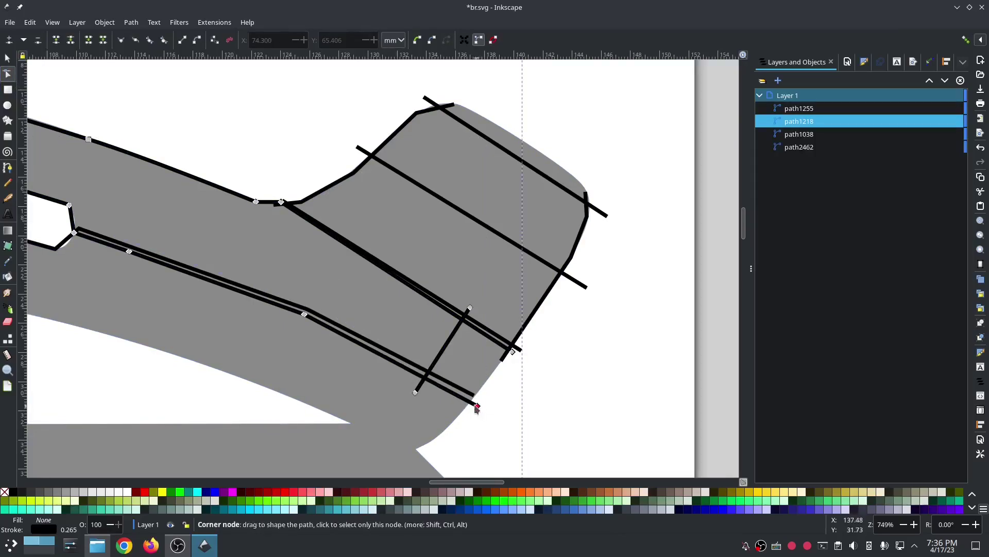
{"action": "left_click", "coordinate": [477, 407]}
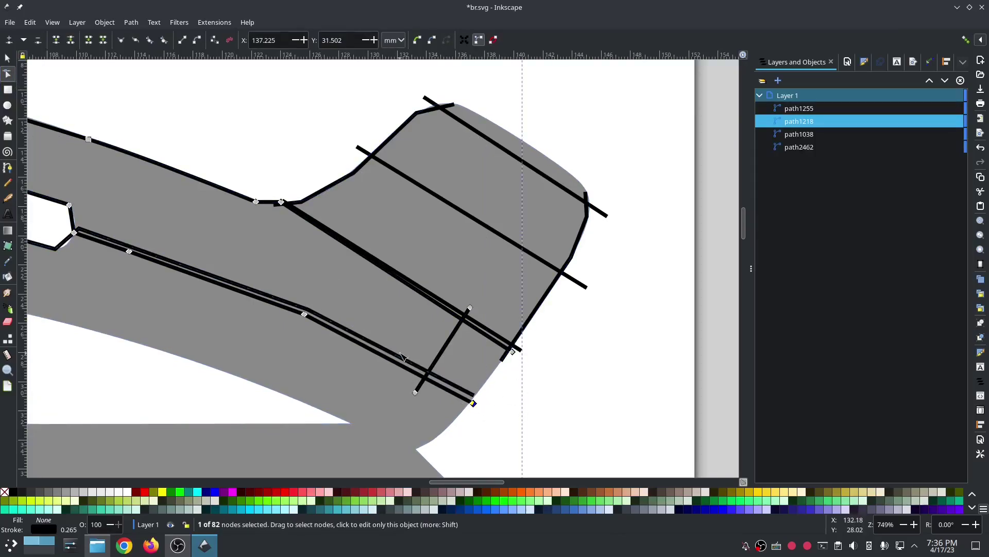
{"action": "scroll", "coordinate": [517, 415], "scroll_direction": "down", "scroll_amount": 10}
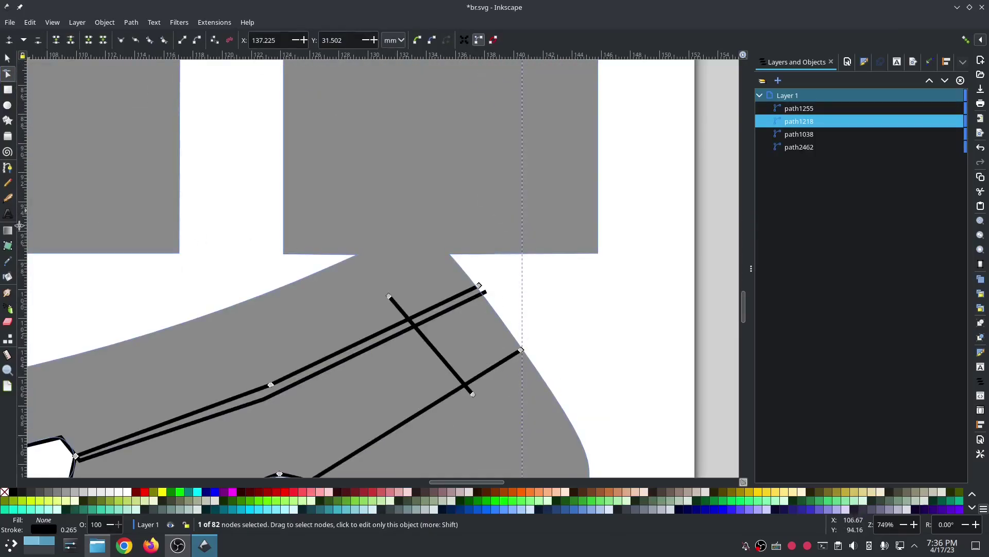
Start a straight-segment line where the letter meets the band, following the inner edge.
{"action": "left_click", "coordinate": [8, 168]}
{"action": "left_click", "coordinate": [450, 256]}
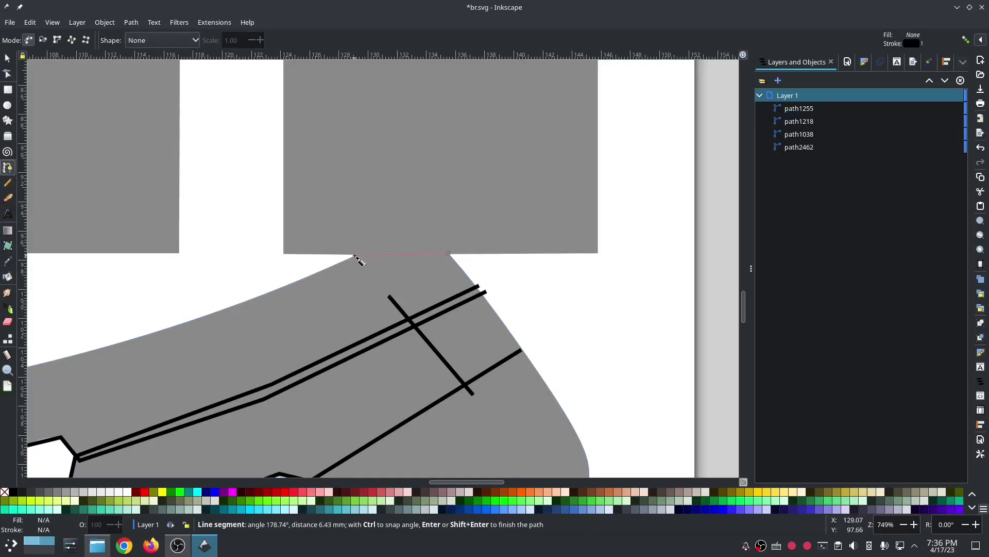
{"action": "left_click_drag", "start_coordinate": [88, 354], "coordinate": [458, 266]}
{"action": "scroll", "coordinate": [459, 267], "scroll_direction": "down", "scroll_amount": 1, "text": "ctrl"}
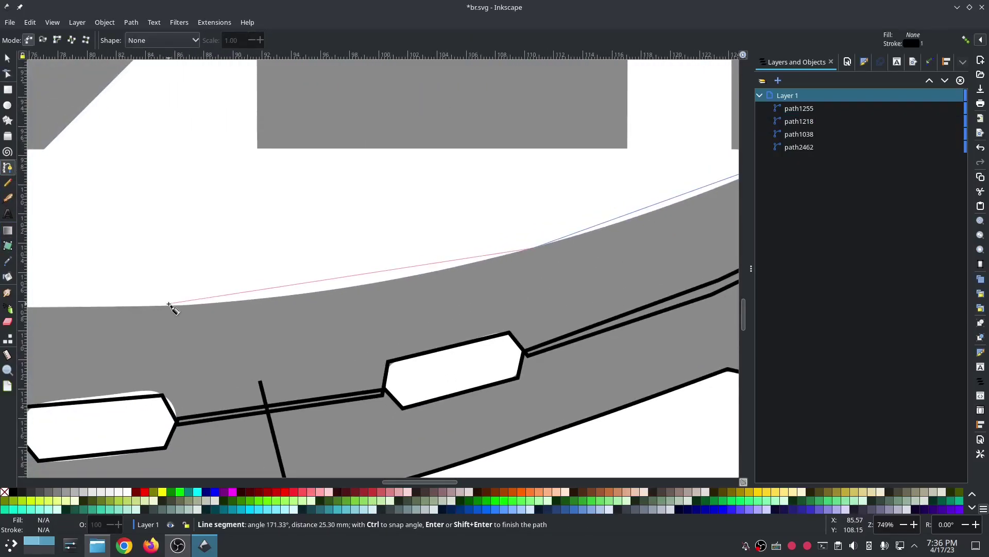
{"action": "scroll", "coordinate": [170, 307], "scroll_direction": "down", "scroll_amount": 1, "text": "ctrl"}
{"action": "scroll", "coordinate": [170, 307], "scroll_direction": "down", "scroll_amount": 2, "text": "ctrl"}
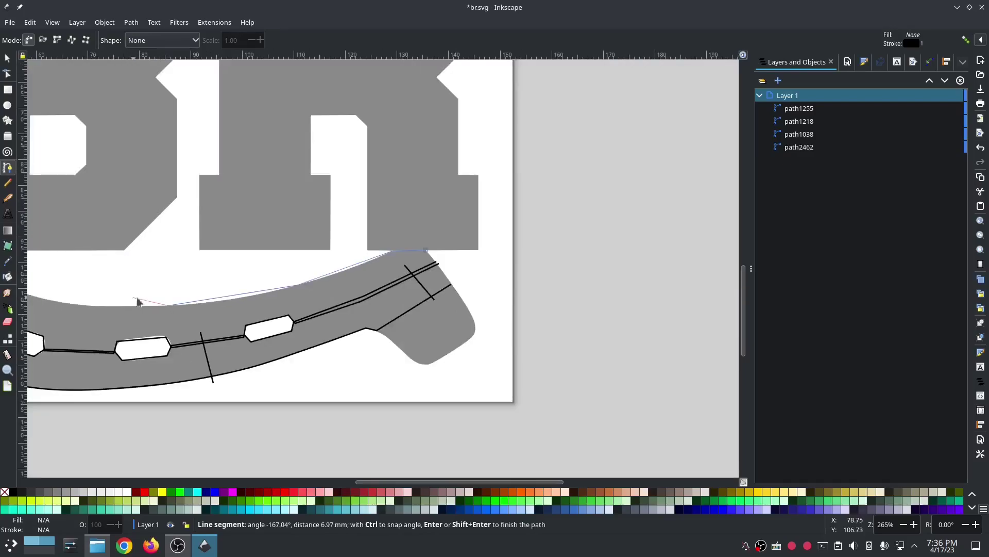
{"action": "scroll", "coordinate": [148, 298], "scroll_direction": "up", "scroll_amount": 2, "text": "ctrl"}
{"action": "left_click", "coordinate": [350, 234]}
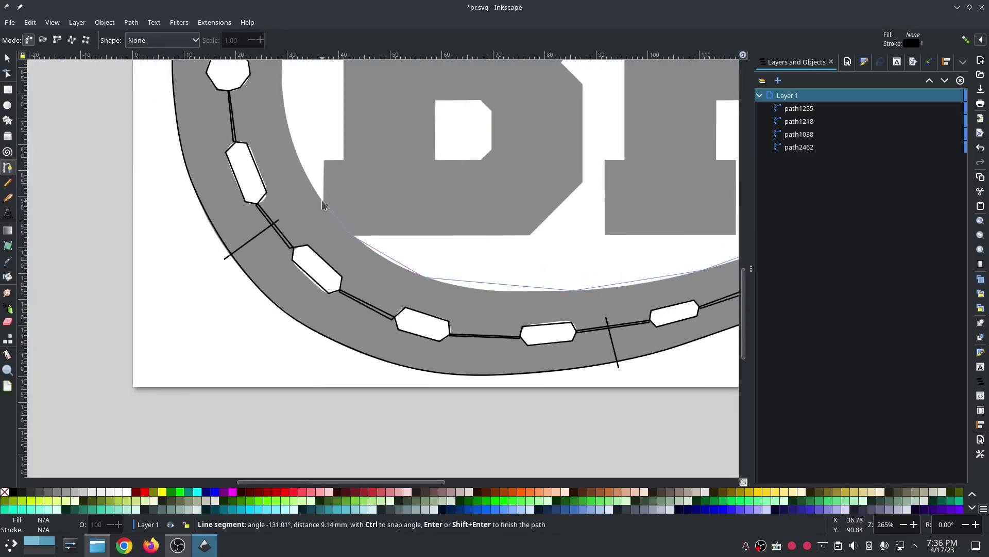
{"action": "left_click", "coordinate": [322, 204]}
Carry the line over the top of the inner curve and finish path1257 at the right tip.
{"action": "scroll", "coordinate": [294, 206], "scroll_direction": "up", "scroll_amount": 6}
{"action": "left_click", "coordinate": [281, 202]}
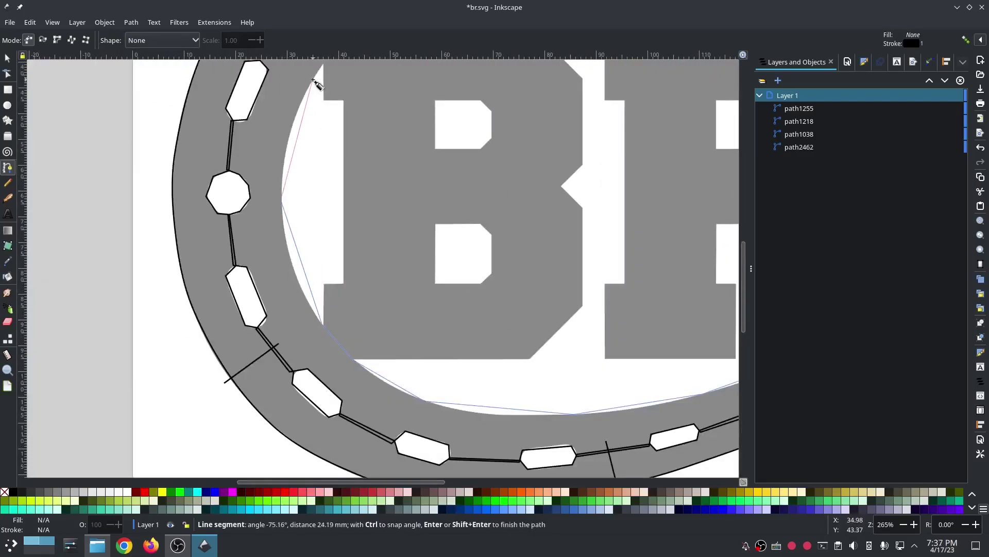
{"action": "left_click", "coordinate": [317, 83]}
{"action": "scroll", "coordinate": [340, 103], "scroll_direction": "up", "scroll_amount": 6}
{"action": "left_click", "coordinate": [415, 113]}
{"action": "left_click", "coordinate": [568, 98]}
{"action": "left_click", "coordinate": [694, 115]}
{"action": "scroll", "coordinate": [706, 121], "scroll_direction": "right", "scroll_amount": 15}
{"action": "left_click", "coordinate": [370, 159]}
{"action": "left_click", "coordinate": [390, 169]}
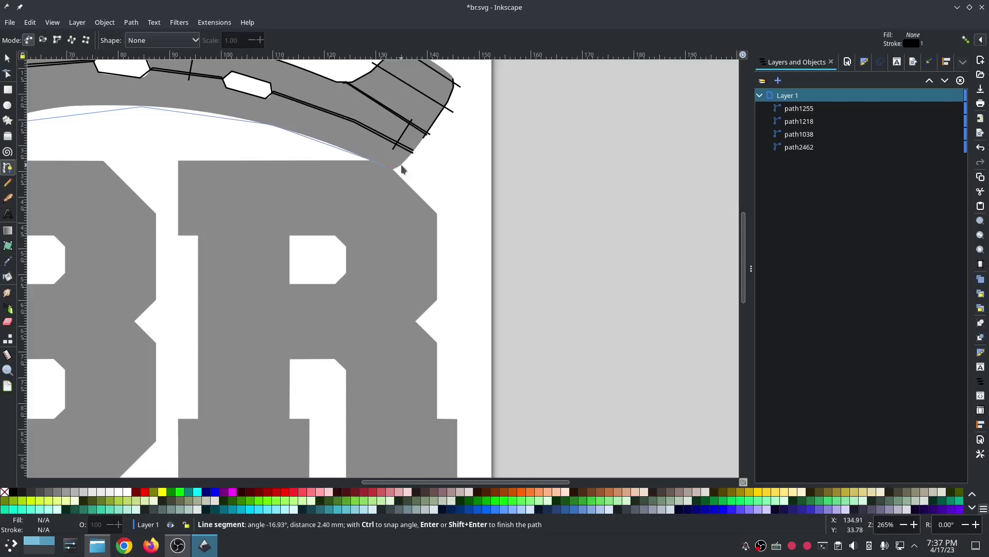
{"action": "double_click", "coordinate": [402, 166]}
Make all nodes of the inner edge line auto-smooth so it curves cleanly.
{"action": "key", "text": "n"}
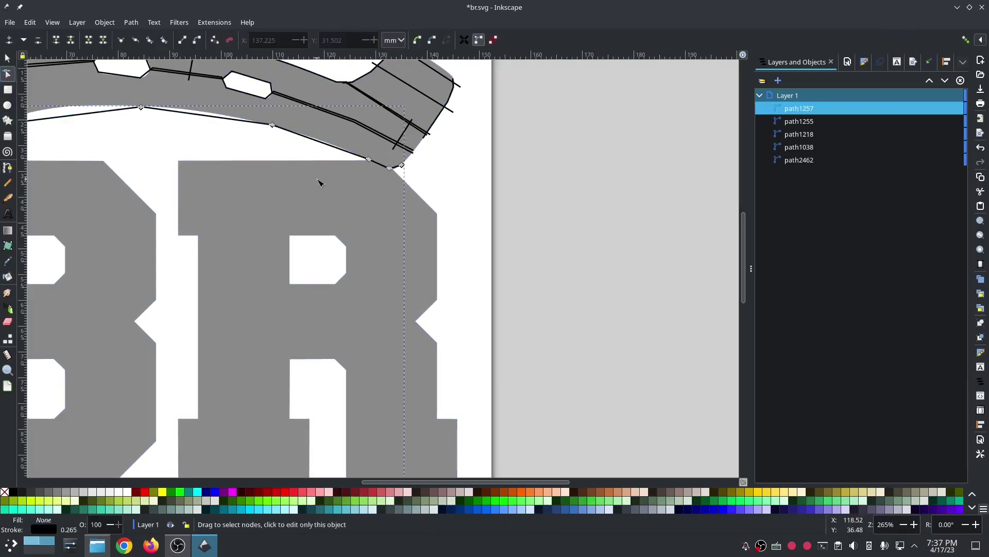
{"action": "key", "text": "ctrl+a"}
{"action": "key", "text": "v"}
{"action": "scroll", "coordinate": [468, 300], "scroll_direction": "down", "scroll_amount": 10}
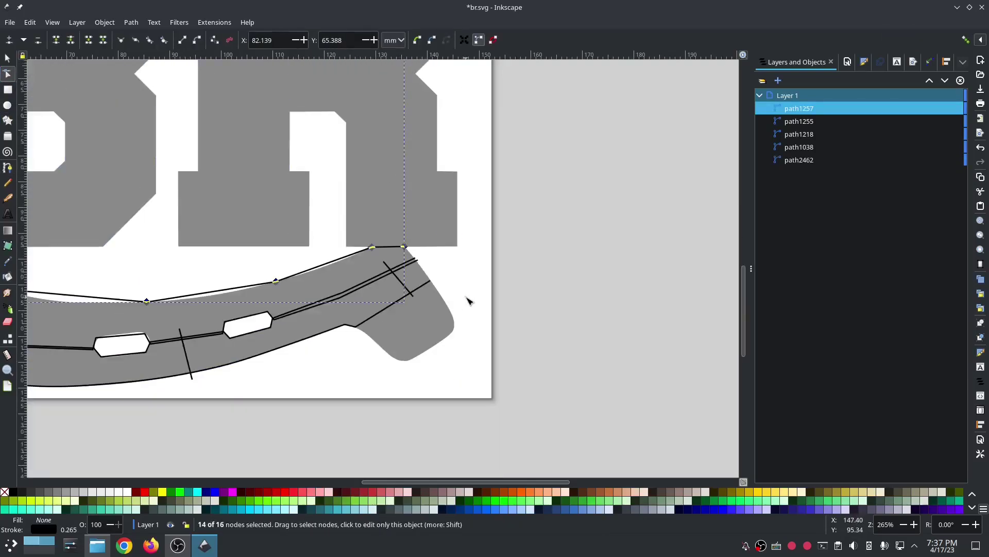
{"action": "key", "text": "shift+a"}
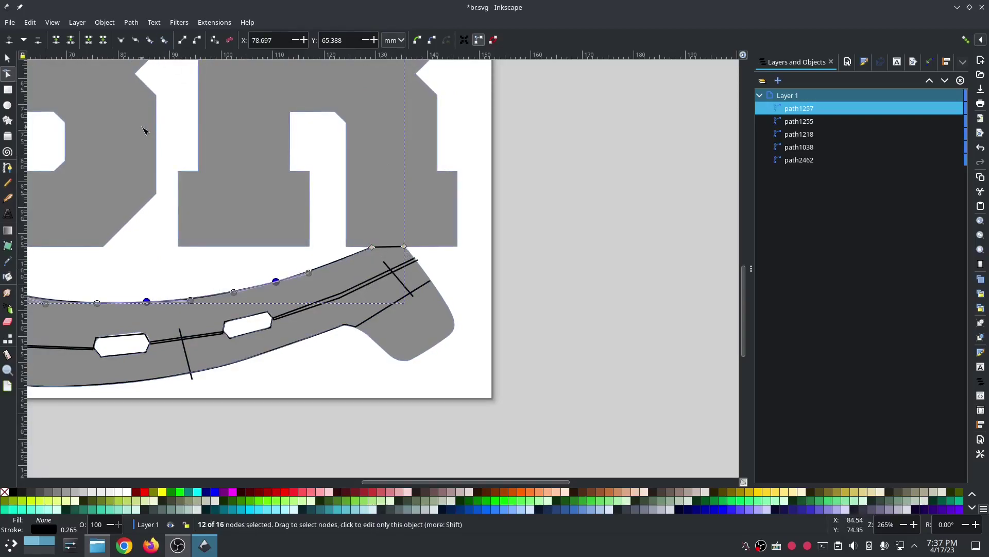
{"action": "left_click_drag", "start_coordinate": [143, 131], "coordinate": [386, 370]}
{"action": "scroll", "coordinate": [378, 323], "scroll_direction": "up", "scroll_amount": 1}
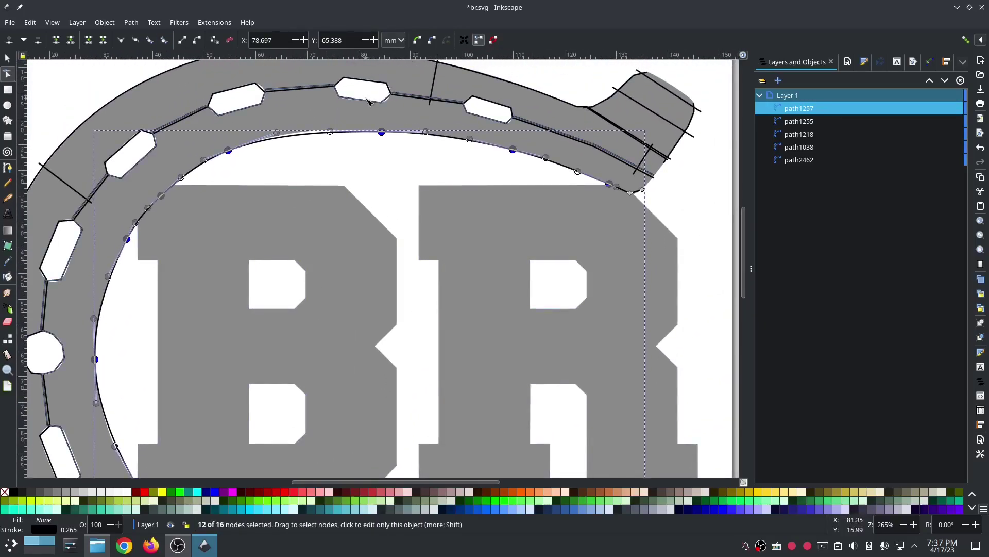
{"action": "left_click", "coordinate": [371, 106], "text": "shift"}
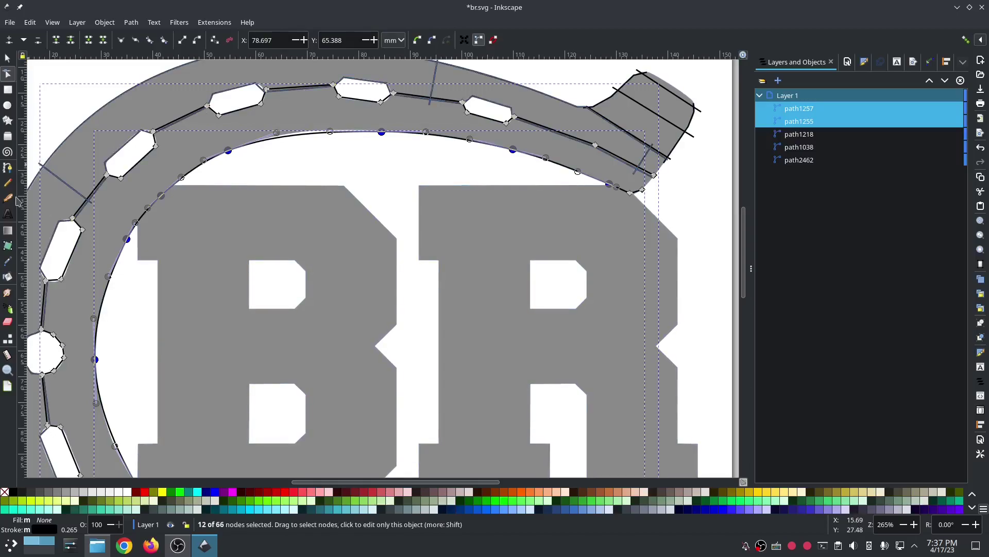
Draw six short straight rungs across the horseshoe band with the Pencil tool.
{"action": "key", "text": "p"}
{"action": "left_click", "coordinate": [614, 181]}
{"action": "left_click", "coordinate": [625, 158]}
{"action": "left_click", "coordinate": [396, 135]}
{"action": "left_click", "coordinate": [400, 93]}
{"action": "left_click", "coordinate": [121, 269]}
{"action": "left_click", "coordinate": [65, 246]}
{"action": "scroll", "coordinate": [134, 288], "scroll_direction": "down", "scroll_amount": 6}
{"action": "left_click", "coordinate": [134, 290]}
{"action": "left_click", "coordinate": [88, 325]}
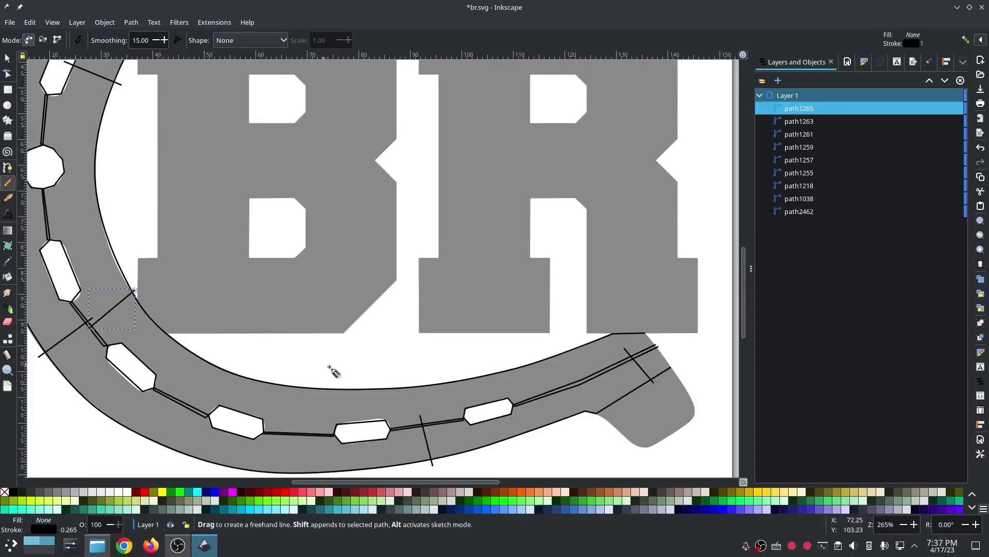
{"action": "left_click", "coordinate": [403, 384]}
{"action": "left_click", "coordinate": [410, 432]}
{"action": "left_click", "coordinate": [629, 330]}
{"action": "left_click", "coordinate": [642, 354]}
Select rails path1255, path1257 and all new rungs in the object list.
{"action": "left_click", "coordinate": [800, 213]}
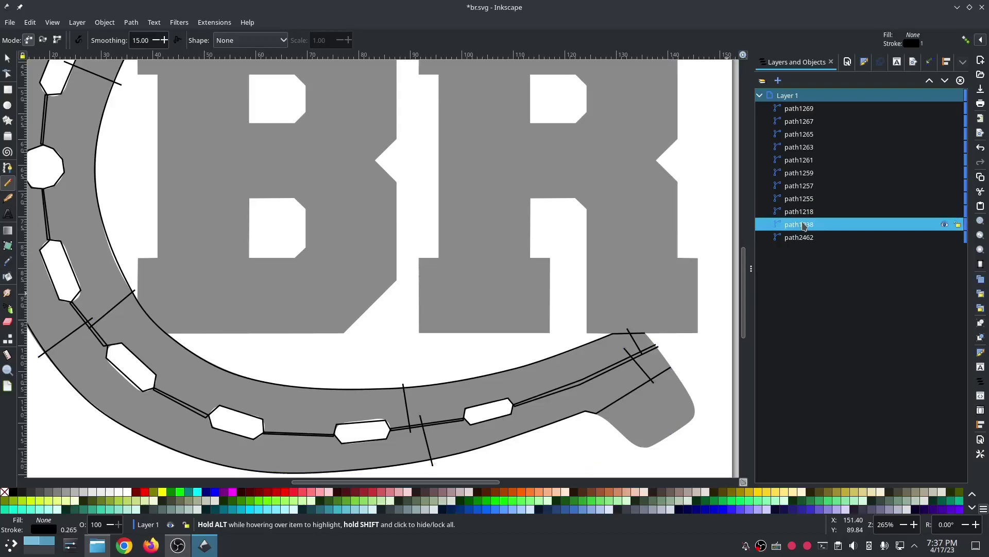
{"action": "left_click", "coordinate": [798, 198]}
{"action": "left_click", "coordinate": [796, 111], "text": "shift"}
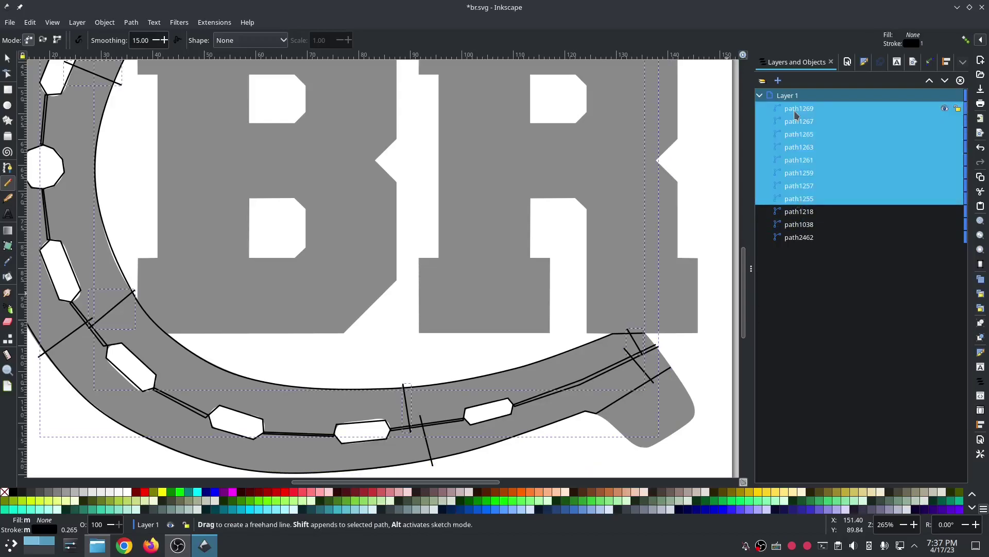
Combine into path1269 and enable a custom satin column with 5 mm maximum stitch length.
{"action": "key", "text": "ctrl+k"}
{"action": "left_click", "coordinate": [214, 22]}
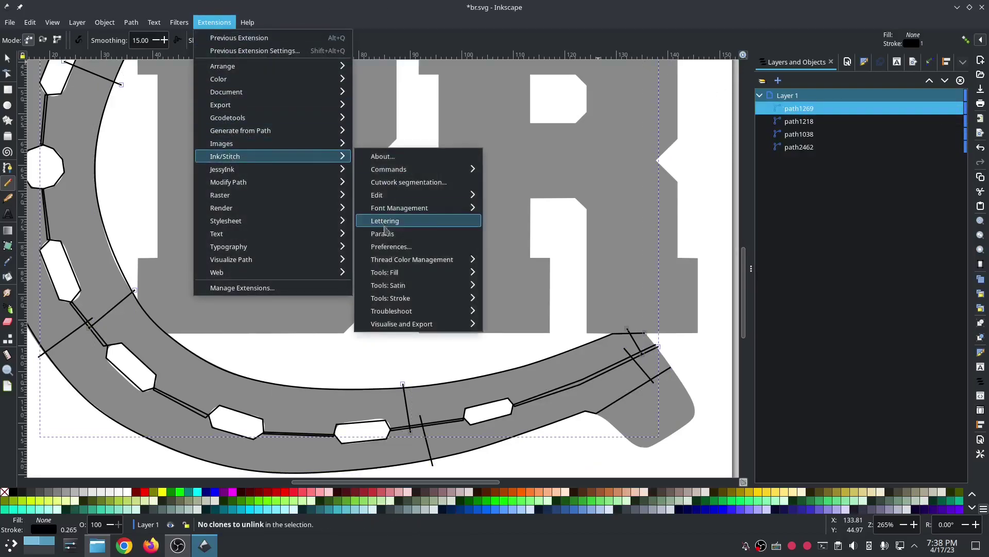
{"action": "left_click", "coordinate": [419, 236]}
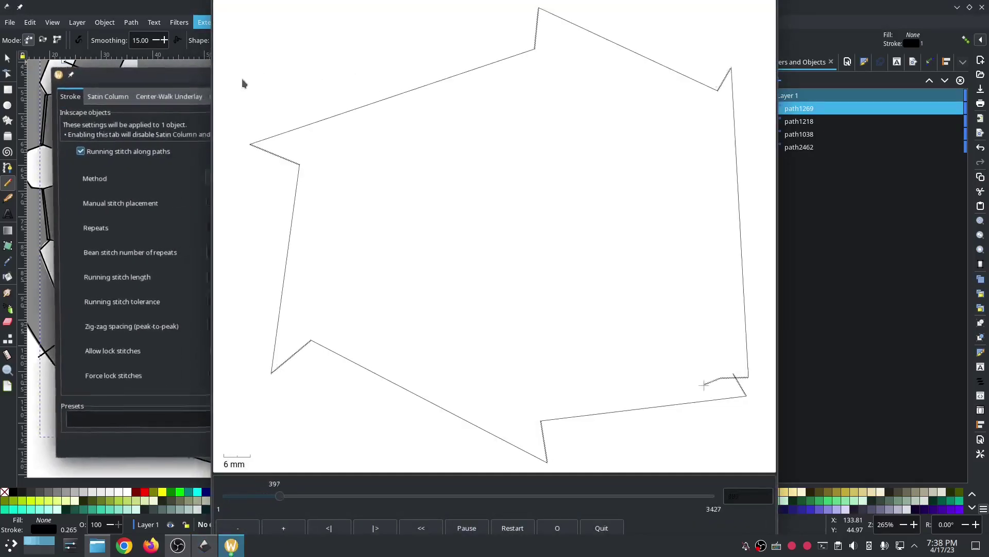
{"action": "left_click", "coordinate": [105, 96]}
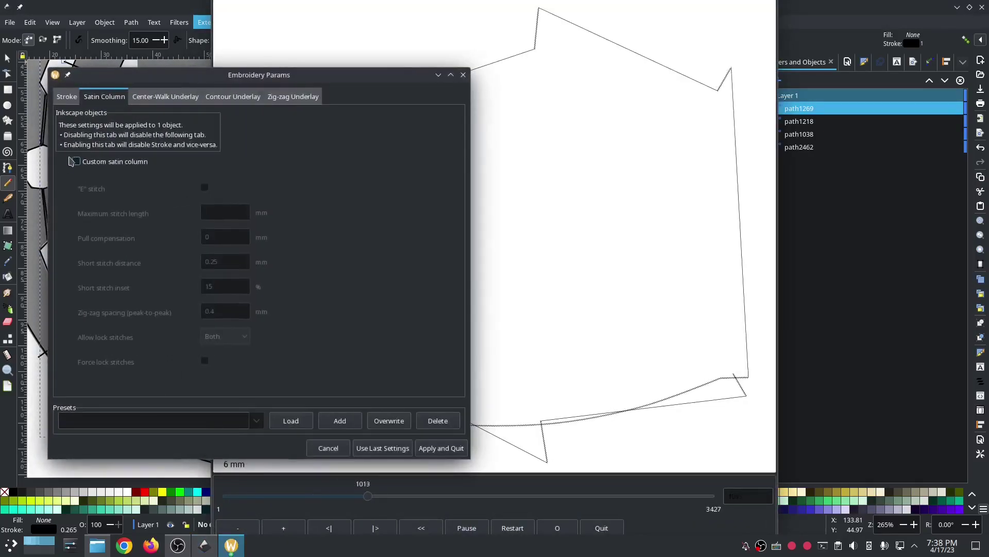
{"action": "left_click", "coordinate": [76, 161]}
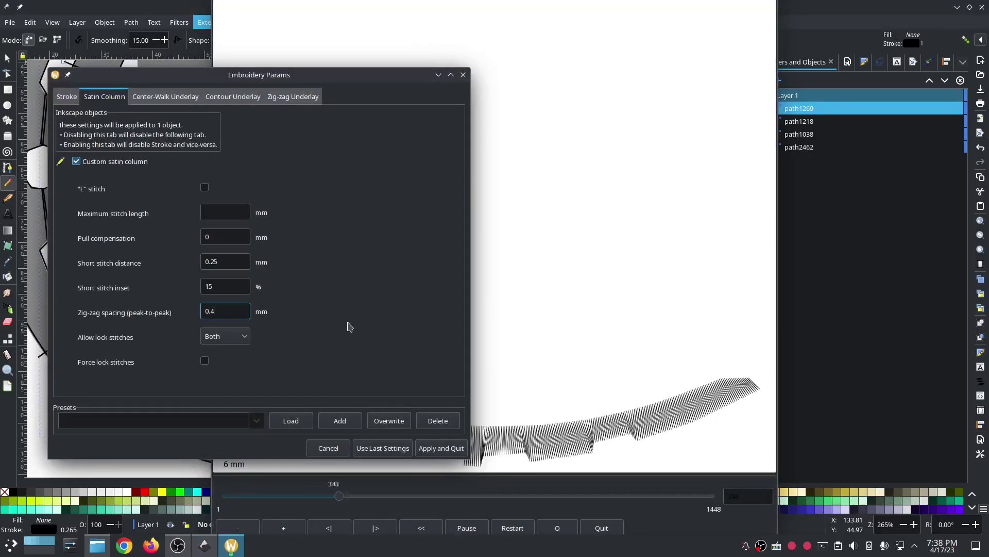
{"action": "left_click", "coordinate": [231, 214]}
{"action": "type", "text": "5"}
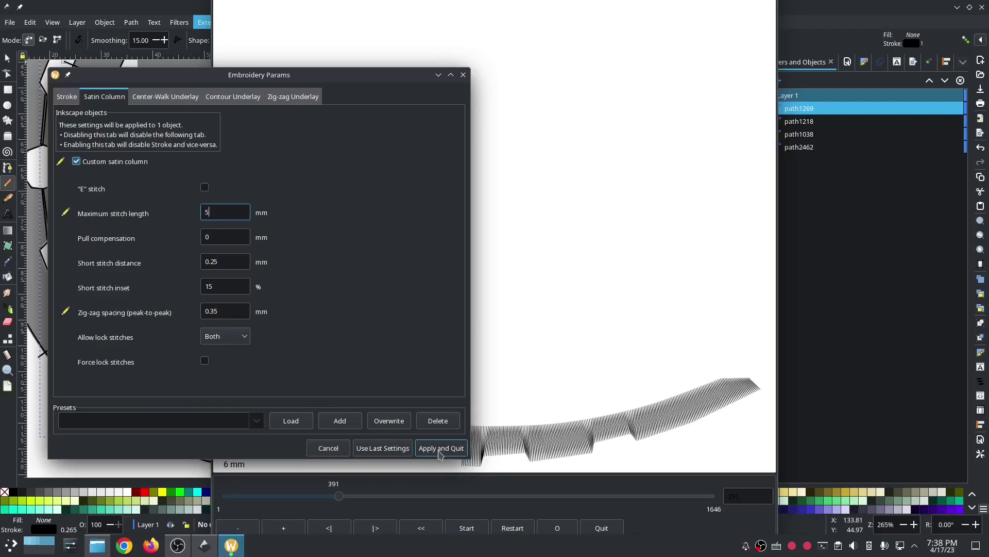
{"action": "left_click", "coordinate": [440, 448]}
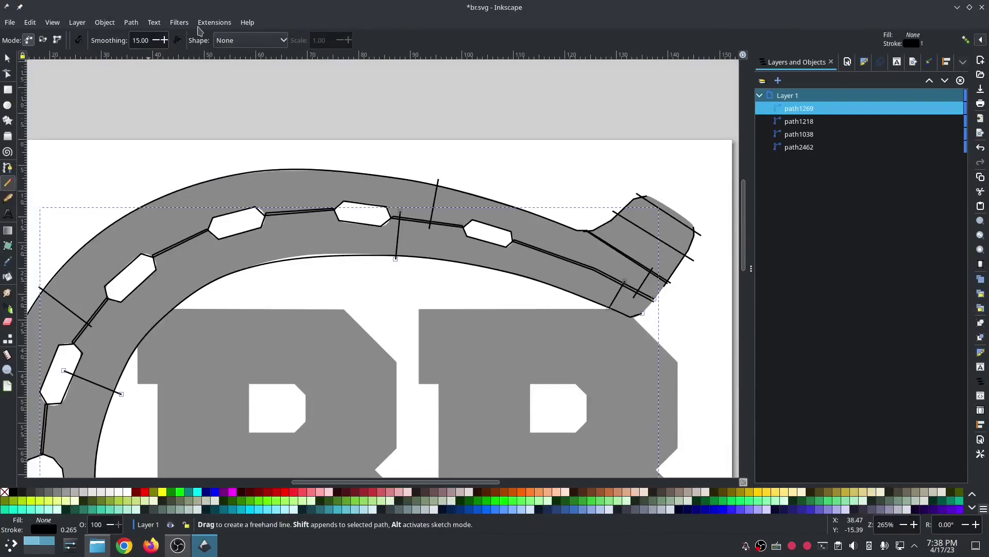
Set path1269's Ink/Stitch lock stitches to After.
{"action": "left_click", "coordinate": [215, 22]}
{"action": "mouse_move", "coordinate": [232, 154]}
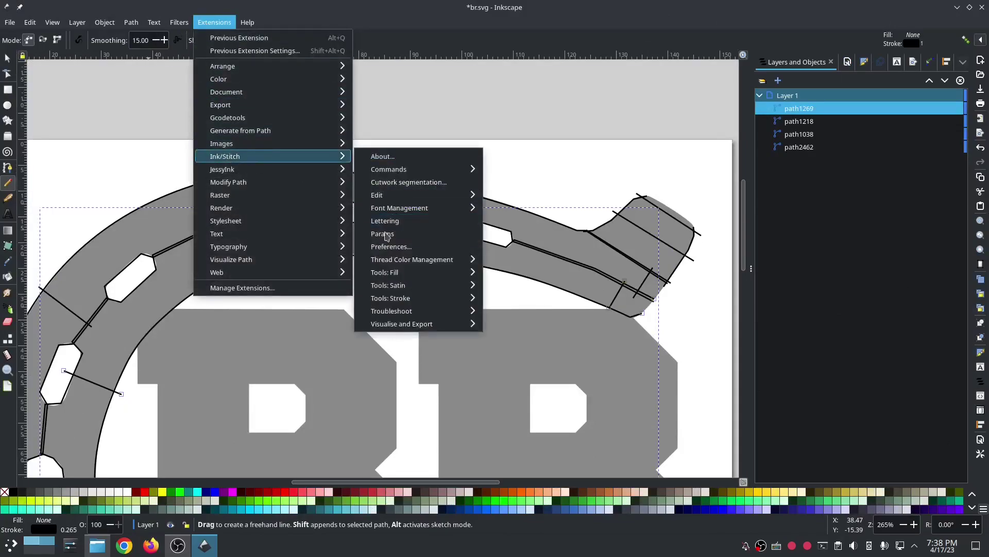
{"action": "left_click", "coordinate": [387, 235]}
{"action": "left_click_drag", "start_coordinate": [415, 78], "coordinate": [146, 74]}
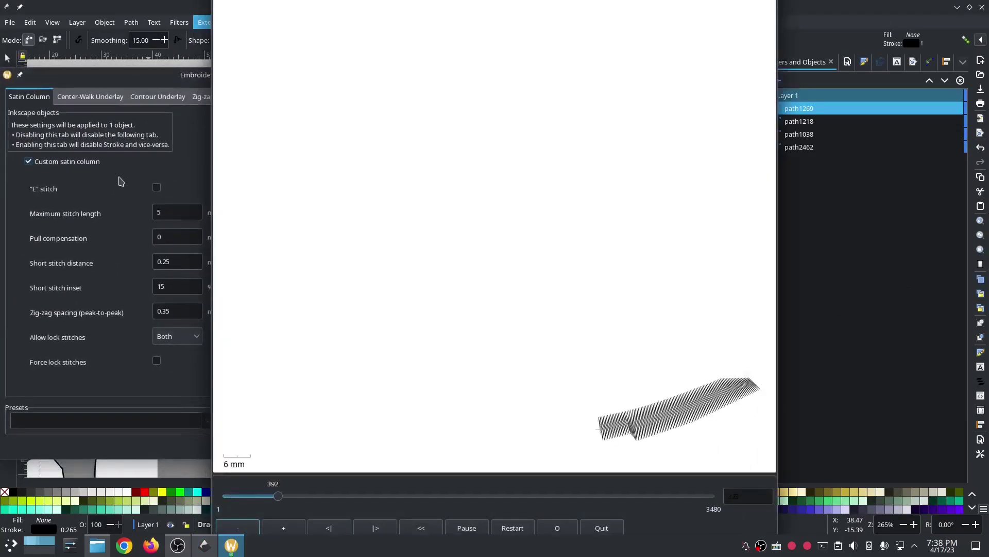
{"action": "left_click", "coordinate": [165, 340]}
{"action": "left_click", "coordinate": [167, 366]}
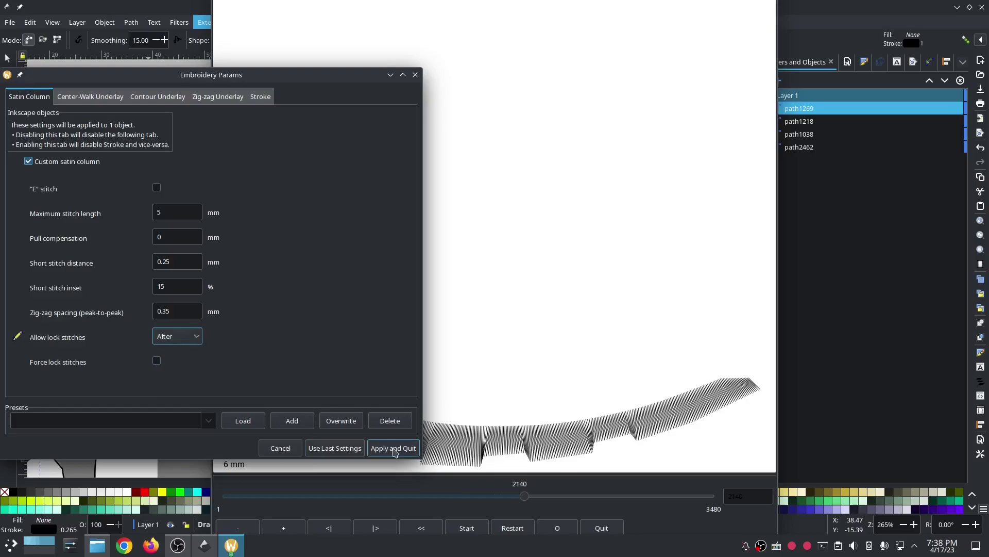
{"action": "left_click", "coordinate": [393, 449]}
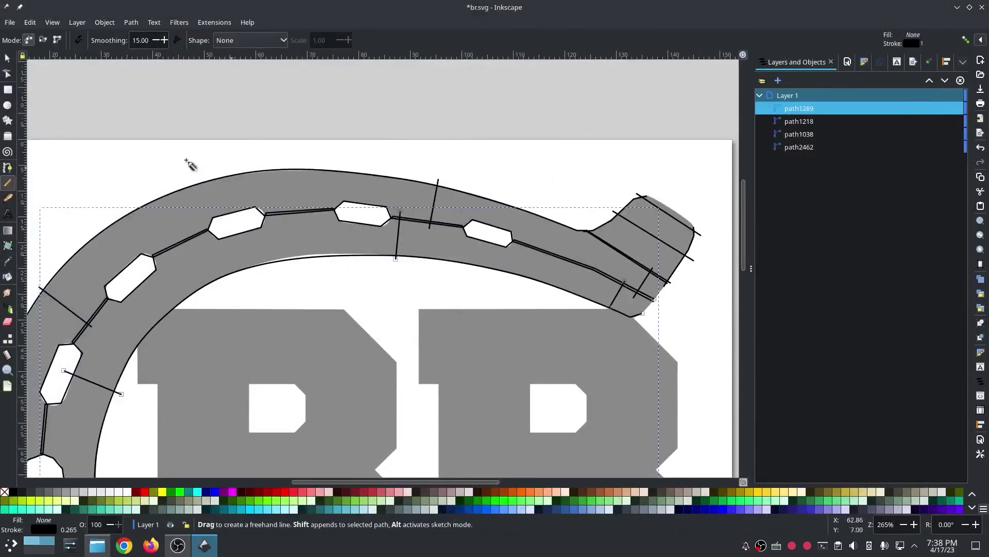
Duplicate the upper end cap and rotate and mirror it onto the lower right tip.
{"action": "key", "text": "s"}
{"action": "left_click", "coordinate": [690, 251]}
{"action": "key", "text": "ctrl+d"}
{"action": "scroll", "coordinate": [678, 112], "scroll_direction": "down", "scroll_amount": 5}
{"action": "left_click_drag", "start_coordinate": [675, 91], "coordinate": [656, 471]}
{"action": "scroll", "coordinate": [707, 408], "scroll_direction": "down", "scroll_amount": 5}
{"action": "left_click_drag", "start_coordinate": [660, 217], "coordinate": [585, 264]}
{"action": "left_click", "coordinate": [681, 325]}
{"action": "key", "text": "h"}
{"action": "left_click_drag", "start_coordinate": [609, 323], "coordinate": [630, 316]}
Set the tip satin path1344's lock stitches to Both.
{"action": "left_click", "coordinate": [215, 23]}
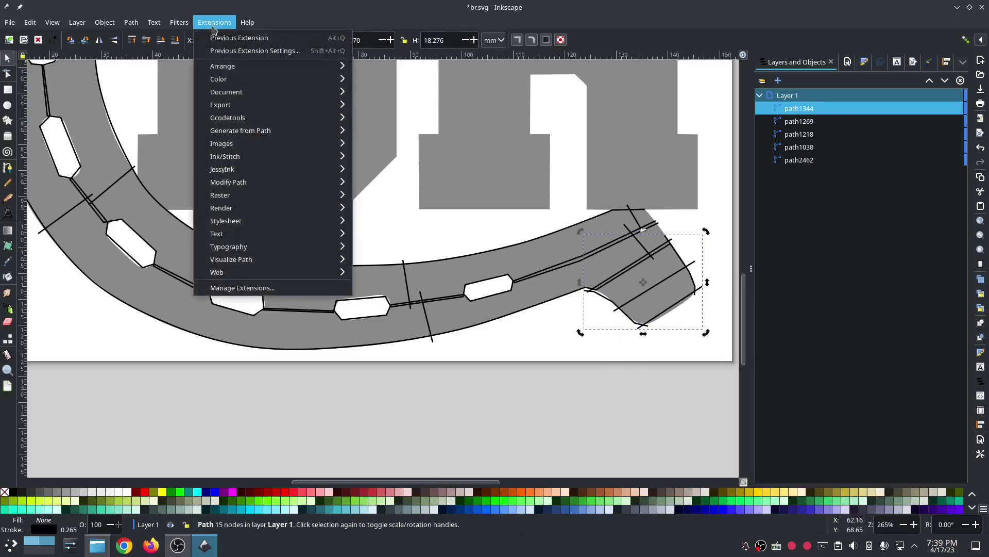
{"action": "mouse_move", "coordinate": [234, 158]}
{"action": "left_click", "coordinate": [383, 235]}
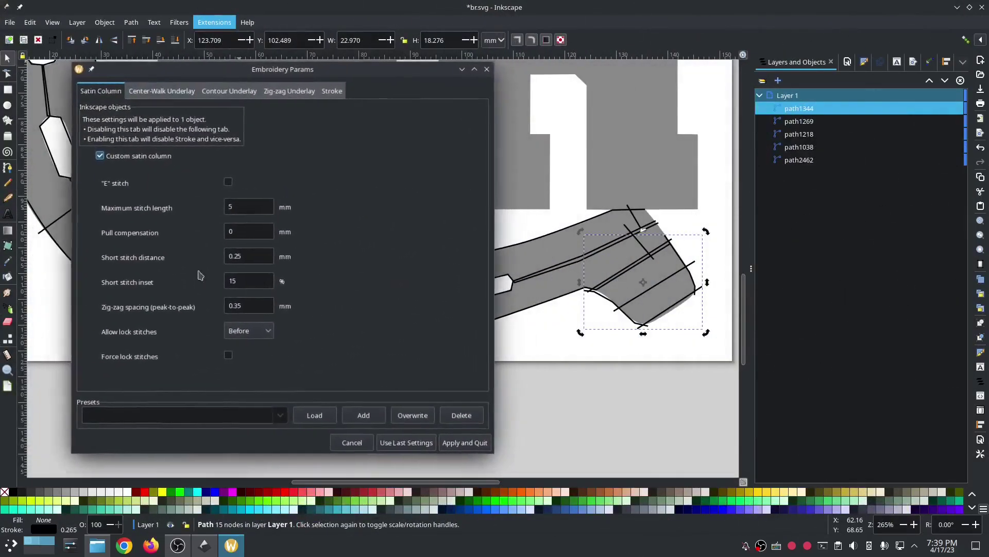
{"action": "left_click", "coordinate": [263, 329]}
{"action": "left_click", "coordinate": [252, 338]}
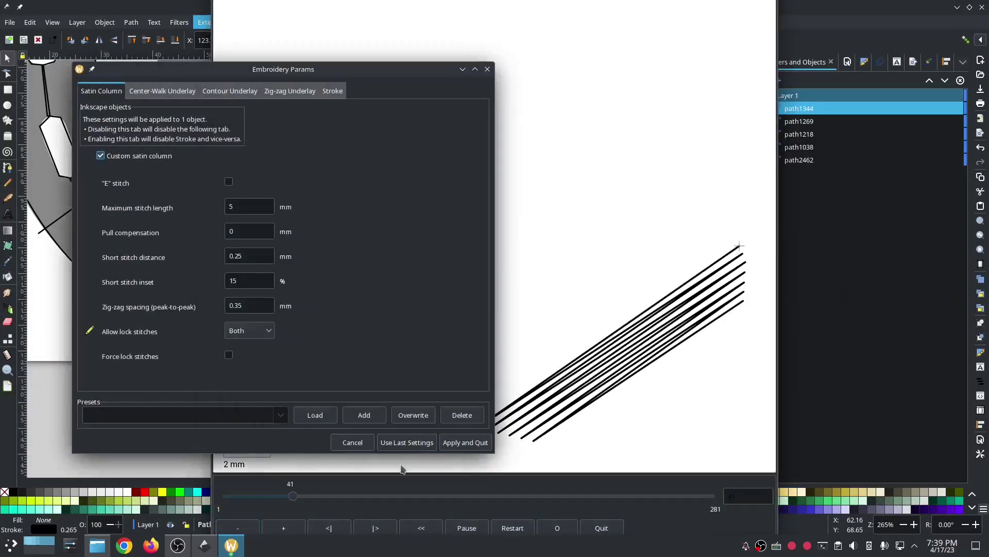
{"action": "left_click", "coordinate": [525, 441]}
Draw a vertical rail on the B's left edge, duplicate it to the inner stem edge, and join both.
{"action": "scroll", "coordinate": [302, 271], "scroll_direction": "down", "scroll_amount": 2}
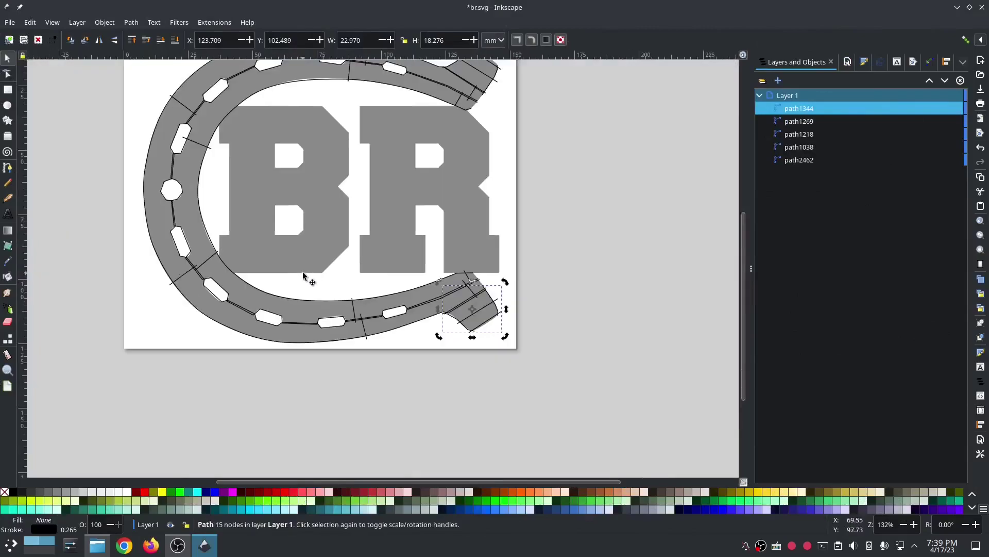
{"action": "left_click", "coordinate": [8, 167]}
{"action": "scroll", "coordinate": [225, 244], "scroll_direction": "up", "scroll_amount": 3}
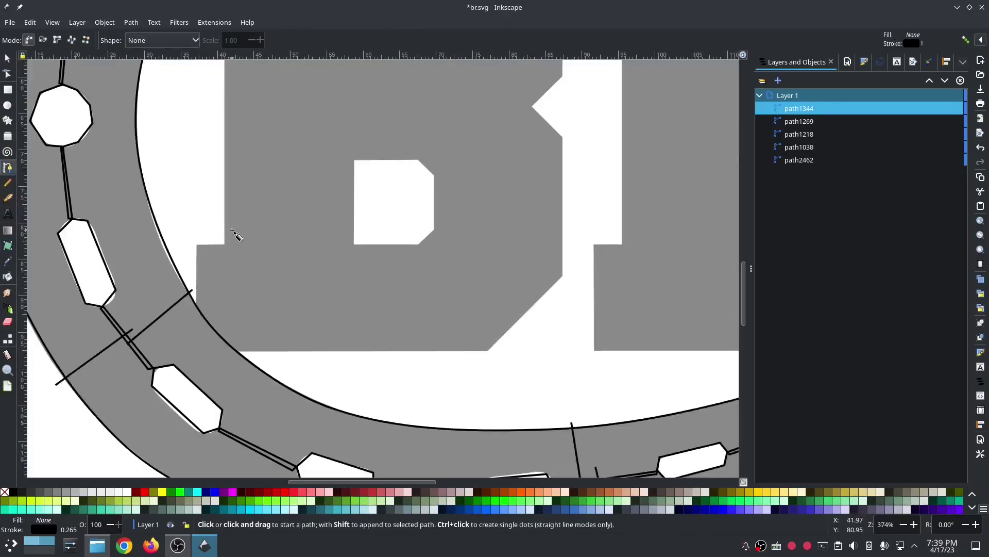
{"action": "left_click", "coordinate": [224, 246]}
{"action": "scroll", "coordinate": [224, 217], "scroll_direction": "up", "scroll_amount": 6}
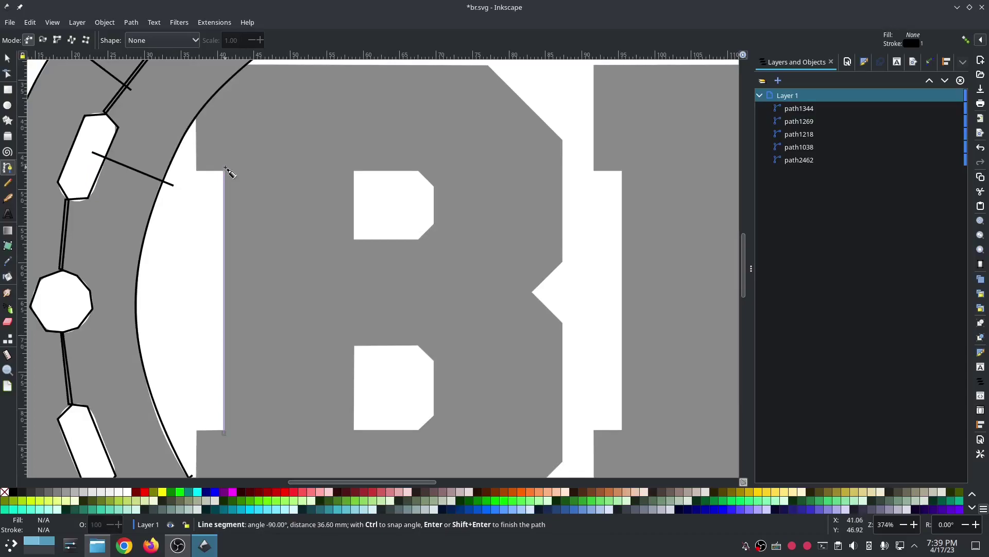
{"action": "double_click", "coordinate": [225, 168]}
{"action": "left_click", "coordinate": [7, 58]}
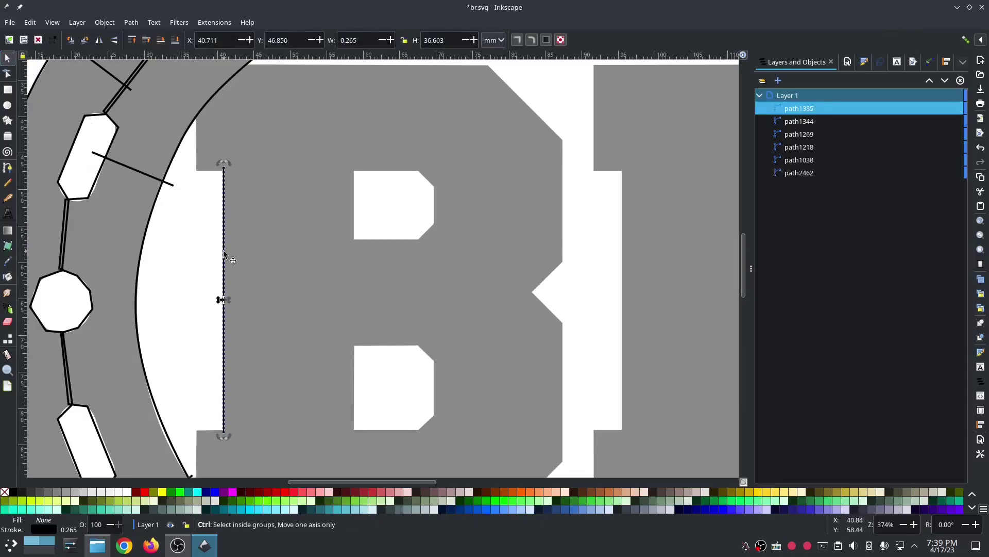
{"action": "key", "text": "ctrl+d"}
{"action": "left_click_drag", "start_coordinate": [225, 258], "coordinate": [363, 254]}
{"action": "left_click", "coordinate": [223, 275], "text": "shift"}
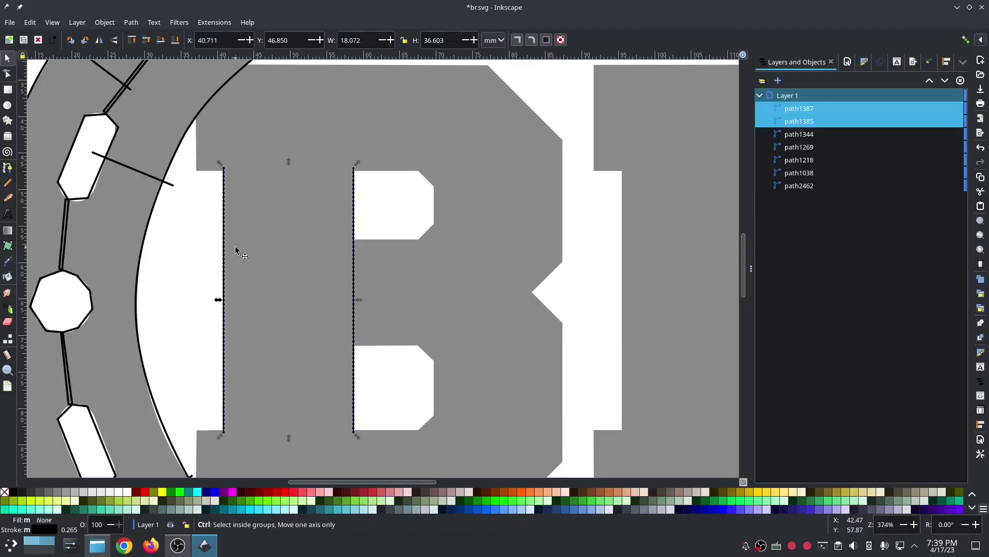
{"action": "key", "text": "ctrl+k"}
Give the stem path Ink/Stitch satin settings: 0.35 mm zig-zag spacing, 5 mm maximum stitch length.
{"action": "left_click", "coordinate": [214, 22]}
{"action": "mouse_move", "coordinate": [231, 164]}
{"action": "left_click", "coordinate": [384, 238]}
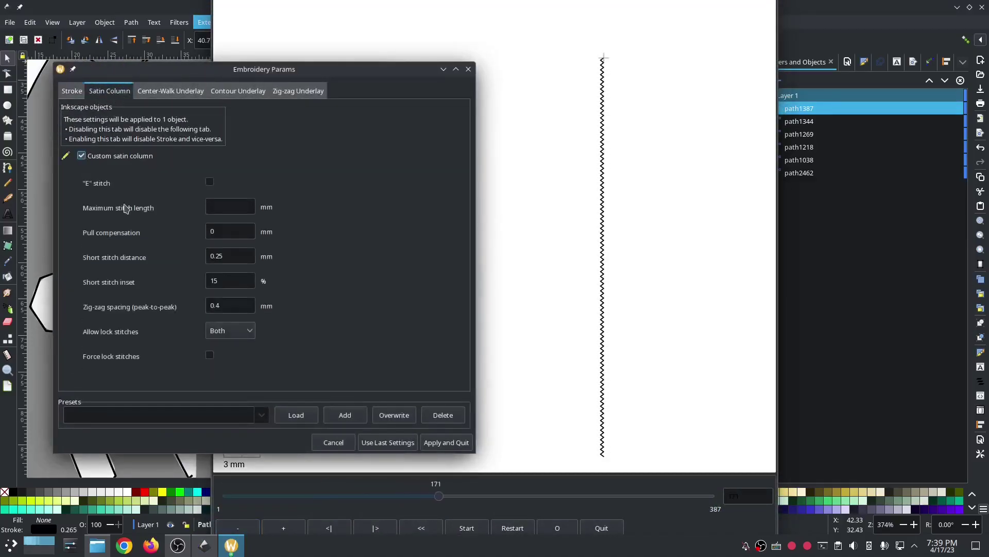
{"action": "left_click", "coordinate": [233, 305]}
{"action": "key", "text": "BackSpace"}
{"action": "type", "text": "35"}
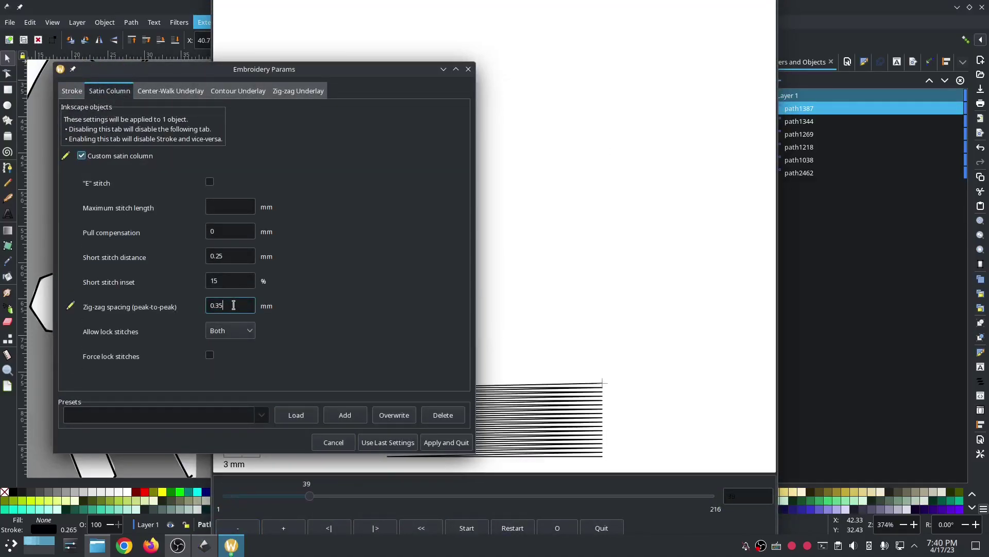
{"action": "left_click", "coordinate": [230, 208]}
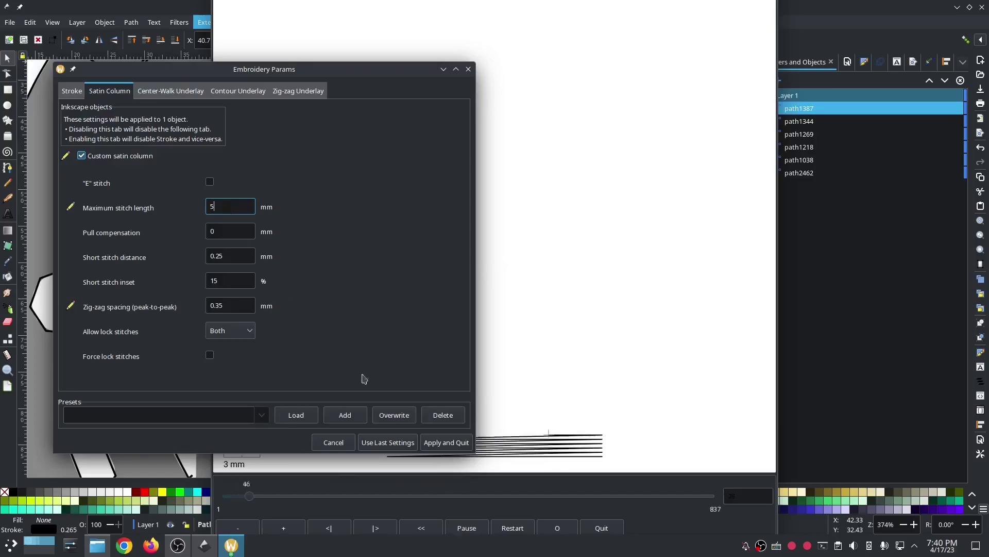
{"action": "left_click", "coordinate": [447, 442]}
Trace the inner rail from the B's stem top around the notch with the Pen tool.
{"action": "scroll", "coordinate": [204, 230], "scroll_direction": "up", "scroll_amount": 3}
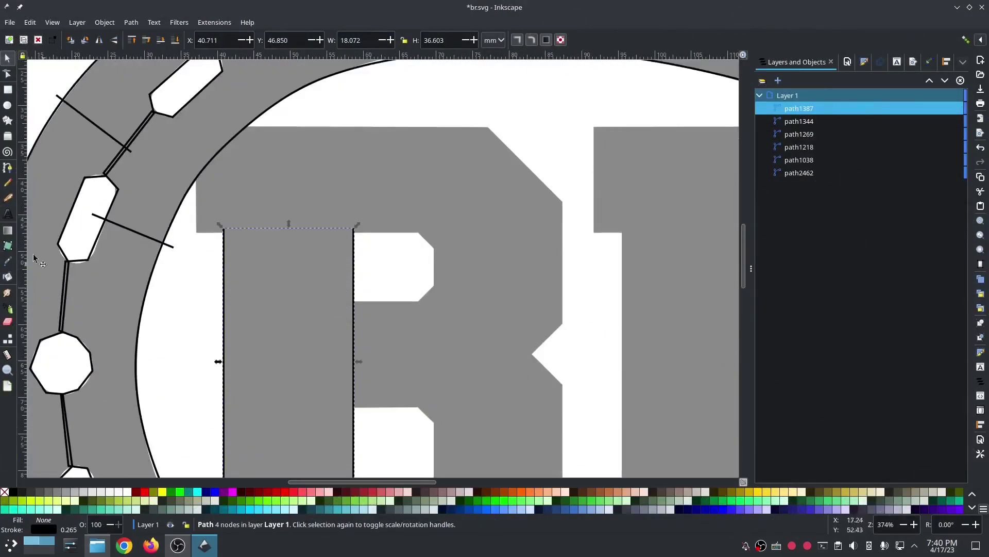
{"action": "left_click", "coordinate": [8, 167]}
{"action": "left_click", "coordinate": [196, 233]}
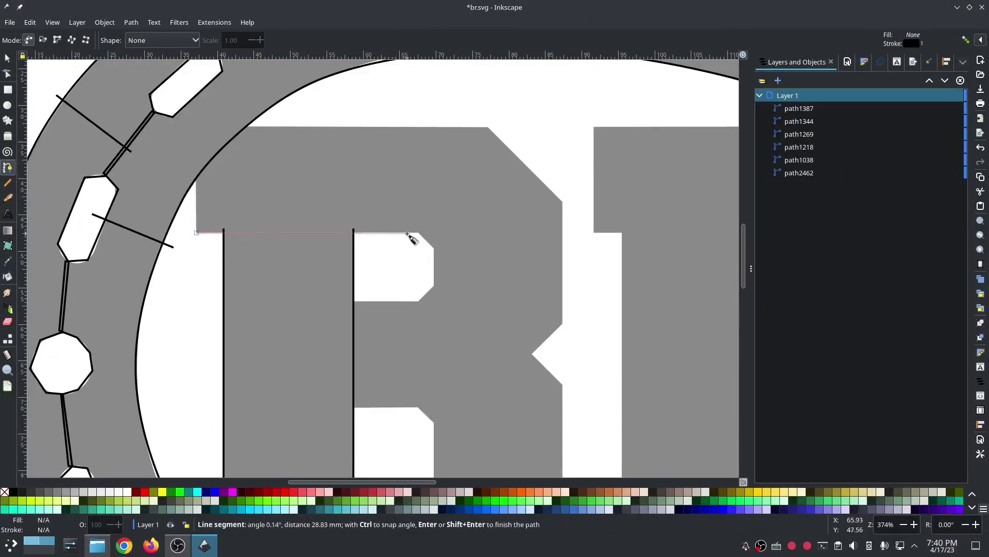
{"action": "left_click", "coordinate": [417, 233]}
{"action": "left_click", "coordinate": [433, 283]}
{"action": "left_click", "coordinate": [419, 301]}
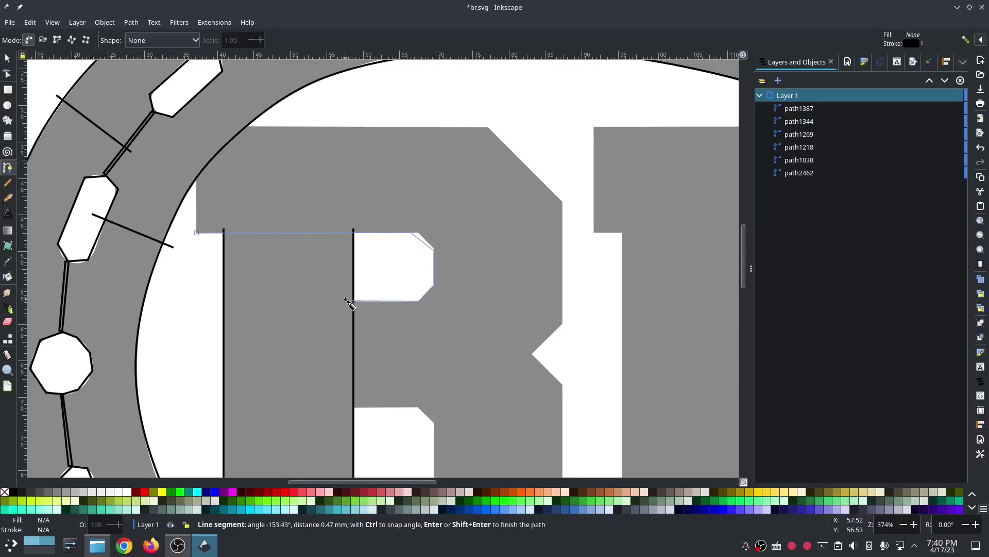
{"action": "double_click", "coordinate": [349, 301]}
Trace the outer rail along the B's left edge, top edge and down to the middle notch.
{"action": "left_click", "coordinate": [194, 180]}
{"action": "left_click", "coordinate": [247, 126]}
{"action": "left_click", "coordinate": [490, 127]}
{"action": "left_click", "coordinate": [533, 353]}
{"action": "double_click", "coordinate": [348, 370]}
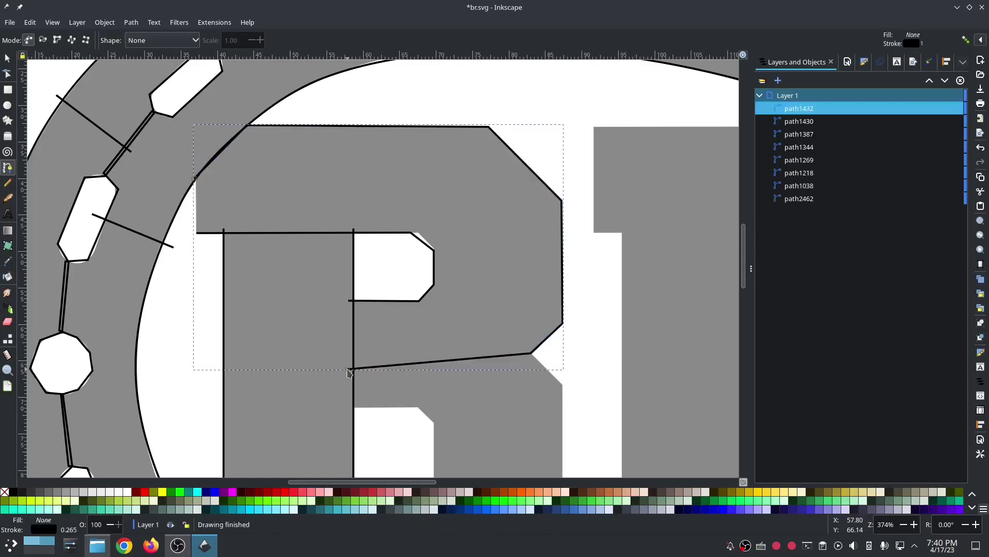
Draw five short Pencil rungs crossing the upper bowl between the two rails.
{"action": "left_click", "coordinate": [7, 183]}
{"action": "left_click", "coordinate": [217, 235]}
{"action": "left_click", "coordinate": [215, 145]}
{"action": "left_click", "coordinate": [364, 235]}
{"action": "left_click", "coordinate": [423, 112]}
{"action": "left_click", "coordinate": [429, 270]}
{"action": "left_click", "coordinate": [567, 263]}
{"action": "left_click", "coordinate": [399, 296]}
{"action": "left_click", "coordinate": [430, 366]}
{"action": "left_click", "coordinate": [357, 296]}
{"action": "left_click", "coordinate": [357, 371]}
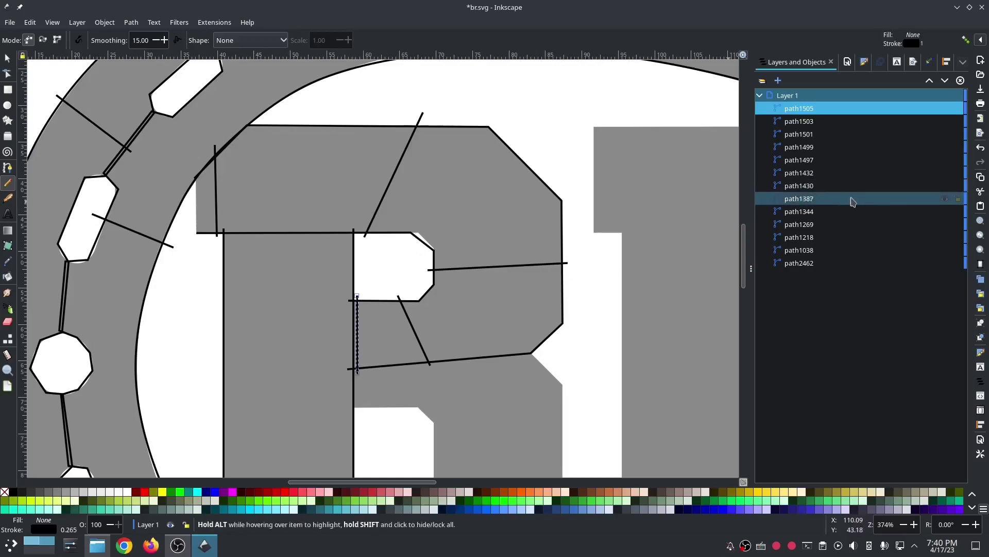
Select the upper-bowl rails and rungs in Layers and Objects and combine them into one path.
{"action": "left_click", "coordinate": [809, 201]}
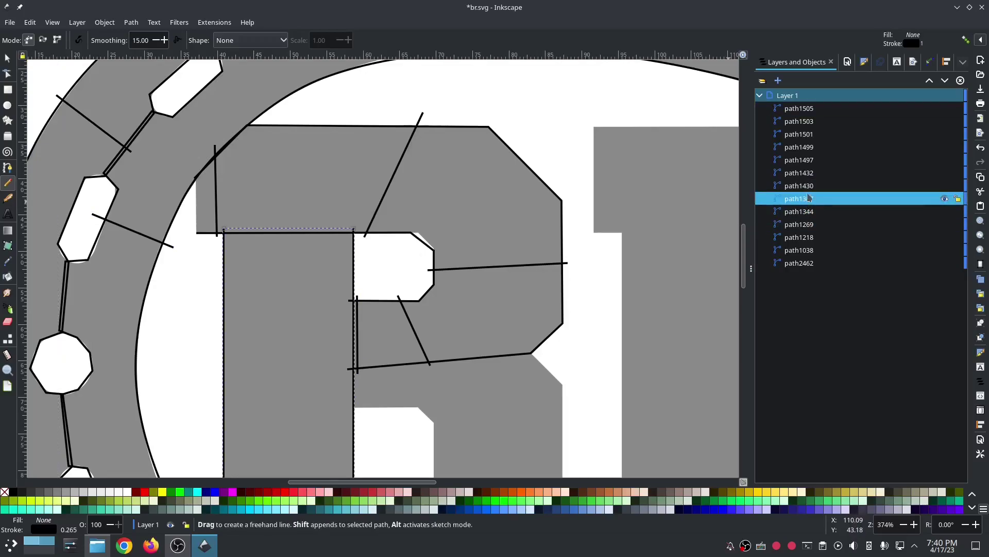
{"action": "left_click", "coordinate": [809, 185]}
{"action": "left_click", "coordinate": [809, 108], "text": "shift"}
{"action": "key", "text": "ctrl+k"}
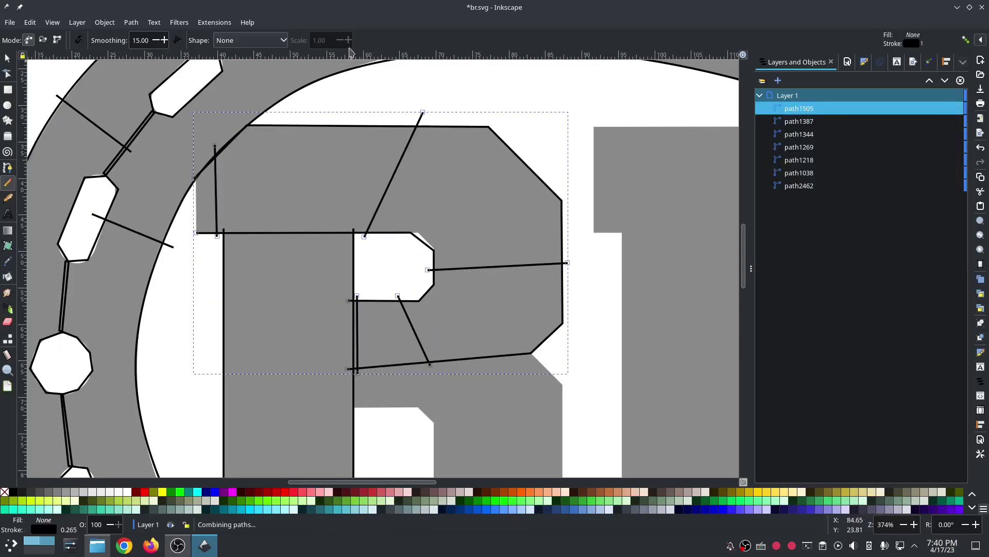
Set the combined path's satin column to 0.35 mm zig-zag spacing and 5 mm maximum stitch length.
{"action": "left_click", "coordinate": [215, 22]}
{"action": "mouse_move", "coordinate": [332, 155]}
{"action": "left_click", "coordinate": [387, 239]}
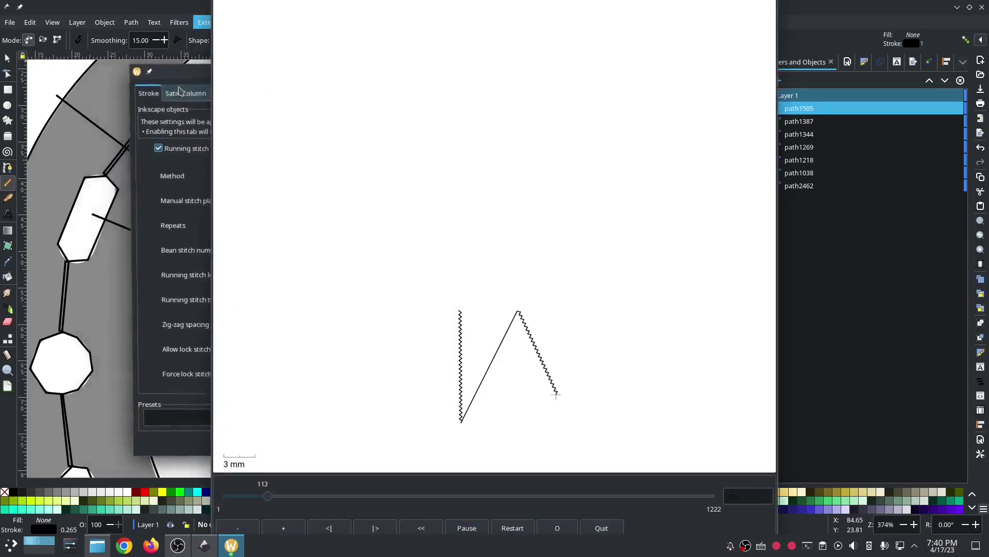
{"action": "left_click", "coordinate": [177, 93]}
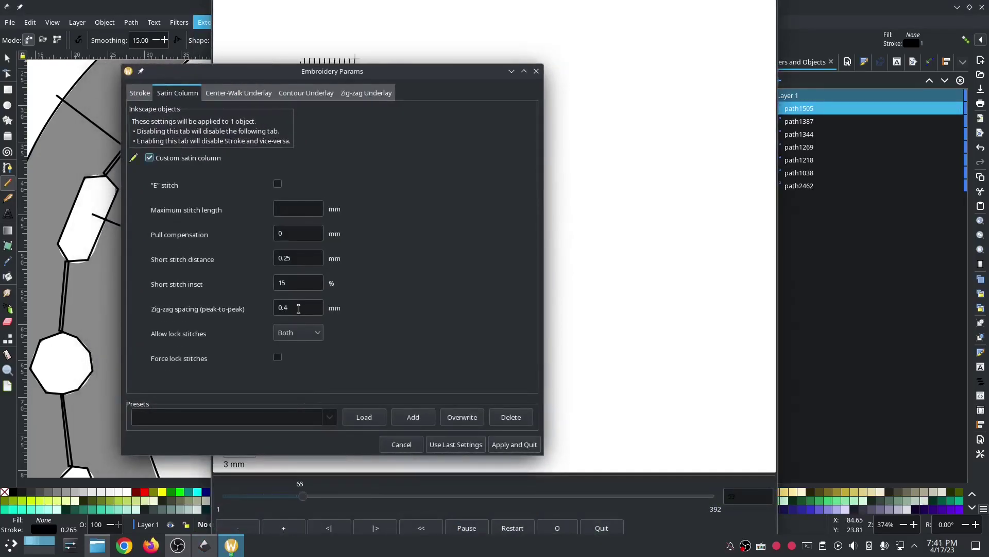
{"action": "left_click", "coordinate": [298, 308]}
{"action": "key", "text": "BackSpace"}
{"action": "type", "text": "35"}
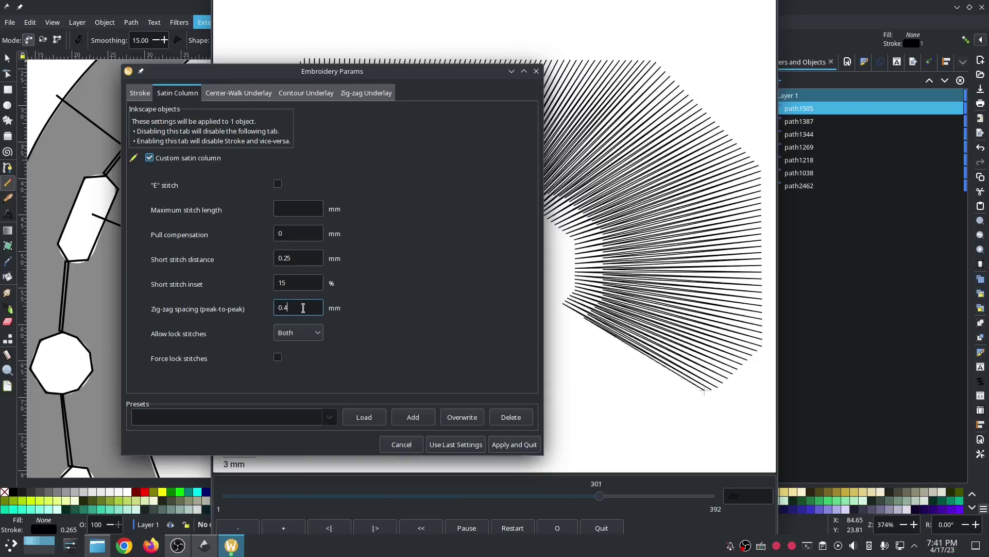
{"action": "left_click", "coordinate": [283, 210]}
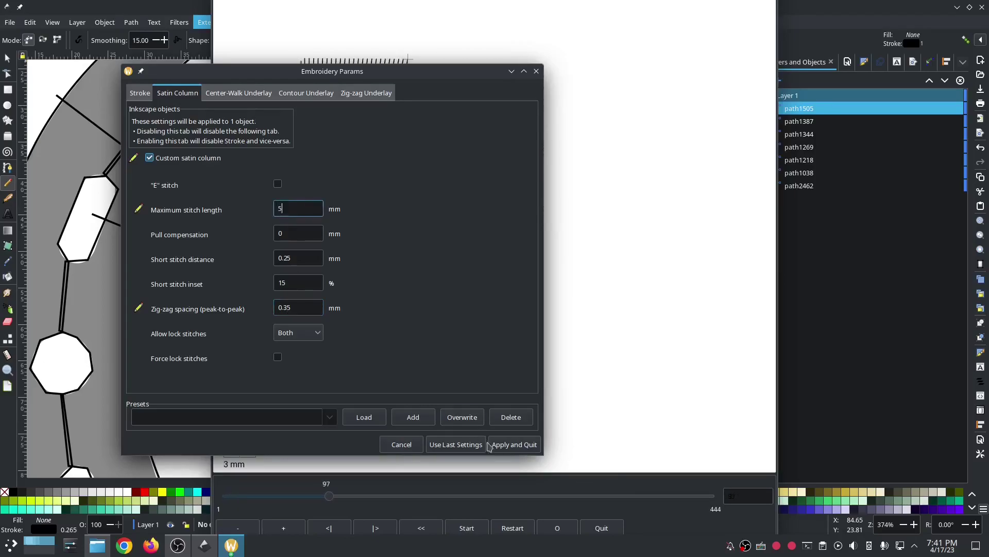
{"action": "left_click", "coordinate": [489, 444]}
Trace the lower bowl's outer rail from the middle notch down the right side and along the bottom.
{"action": "key", "text": "b"}
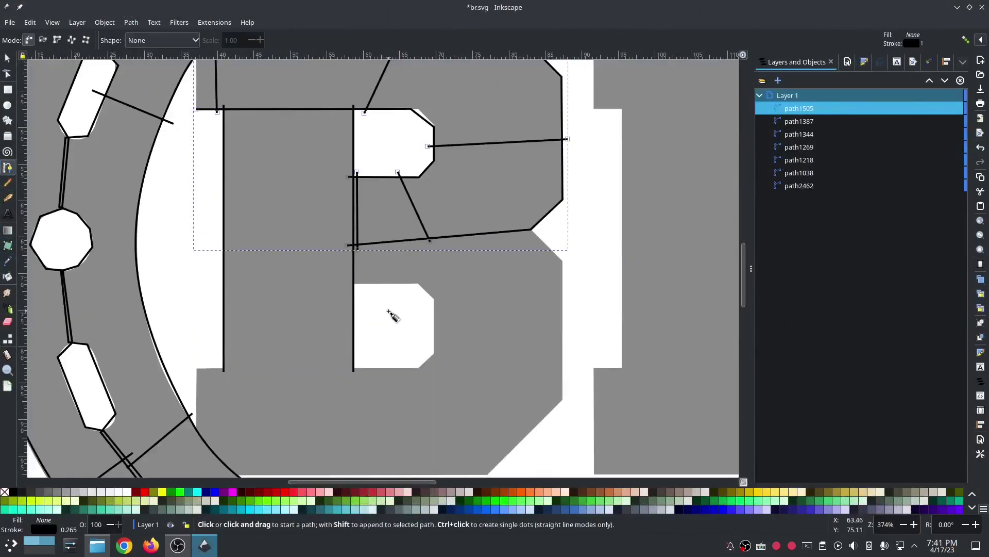
{"action": "left_click", "coordinate": [345, 234]}
{"action": "left_click", "coordinate": [531, 229]}
{"action": "left_click", "coordinate": [563, 399]}
{"action": "scroll", "coordinate": [562, 399], "scroll_direction": "down", "scroll_amount": 3}
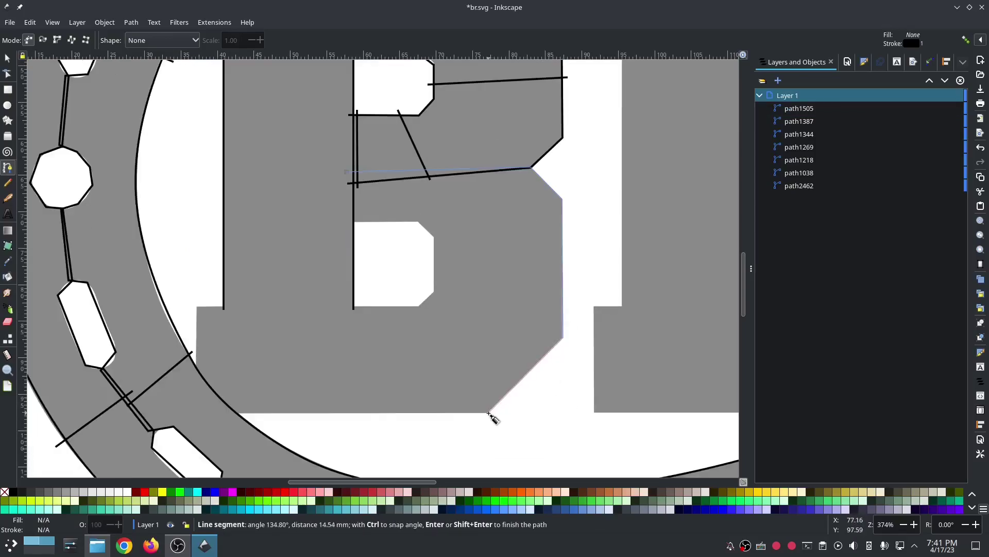
{"action": "left_click", "coordinate": [488, 412]}
{"action": "left_click", "coordinate": [236, 412]}
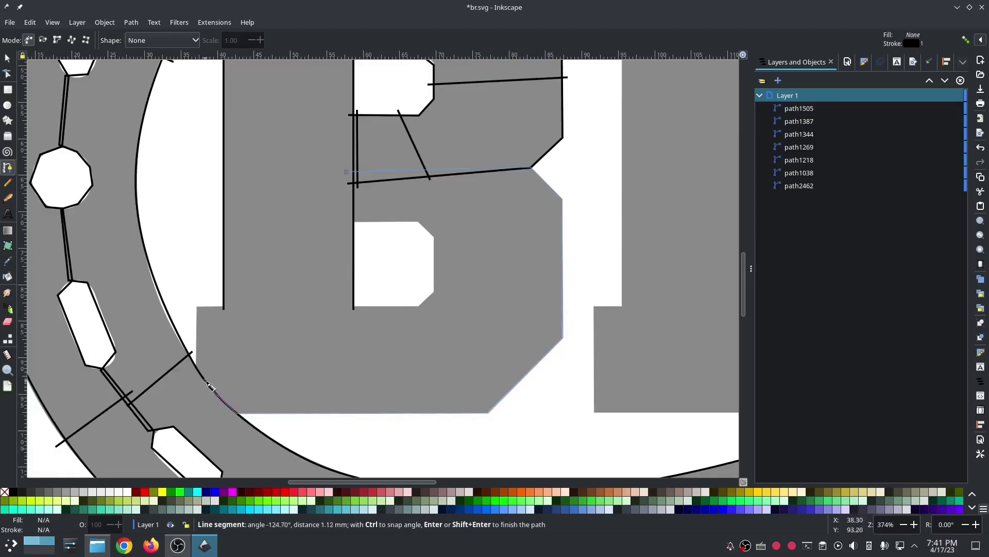
{"action": "double_click", "coordinate": [195, 366]}
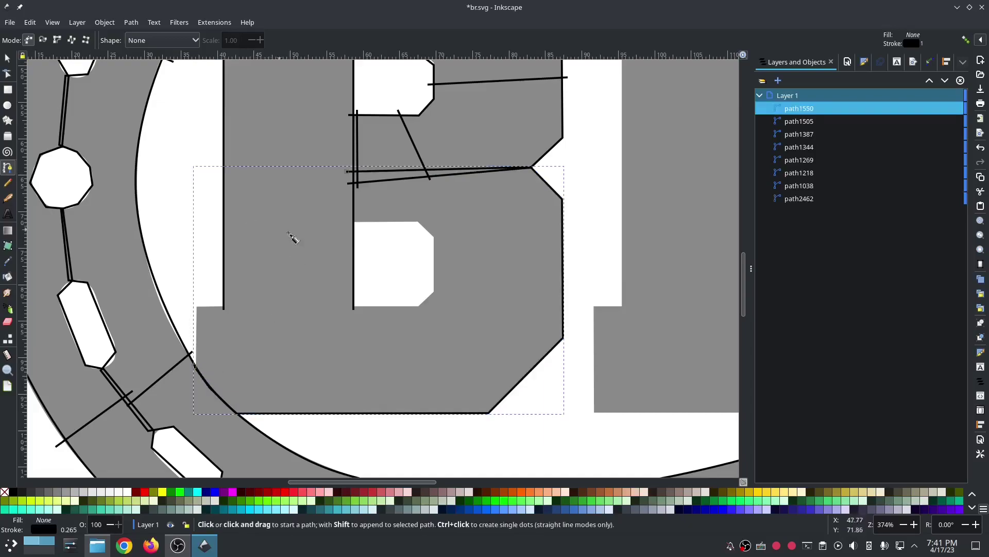
Trace the lower bowl's inner rail around the lower counter.
{"action": "left_click", "coordinate": [348, 221]}
{"action": "left_click", "coordinate": [418, 222]}
{"action": "left_click", "coordinate": [433, 291]}
{"action": "left_click", "coordinate": [419, 305]}
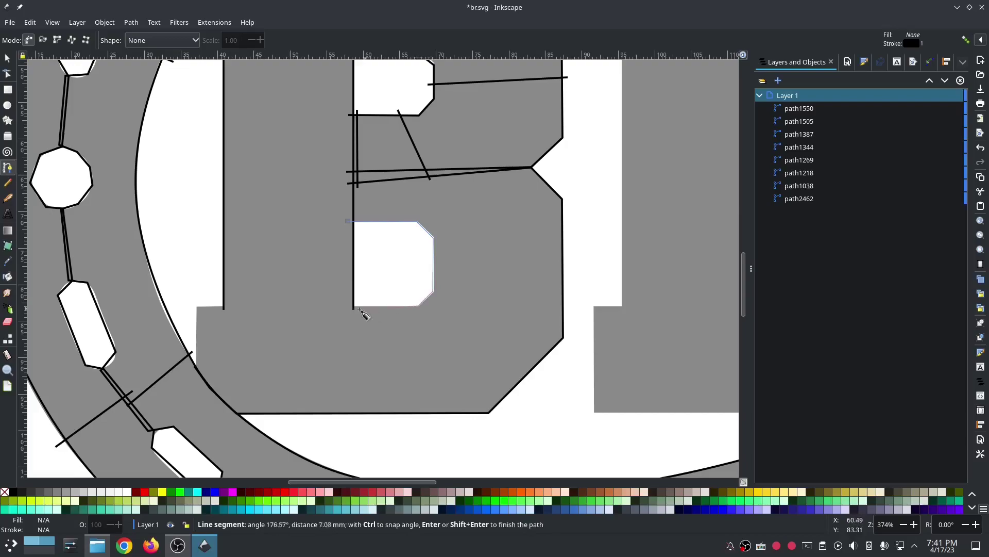
{"action": "double_click", "coordinate": [197, 306]}
Draw four Pencil rungs across the lower bowl and combine them with the rails into one path.
{"action": "left_click", "coordinate": [9, 184]}
{"action": "left_click_drag", "start_coordinate": [362, 225], "coordinate": [363, 165]}
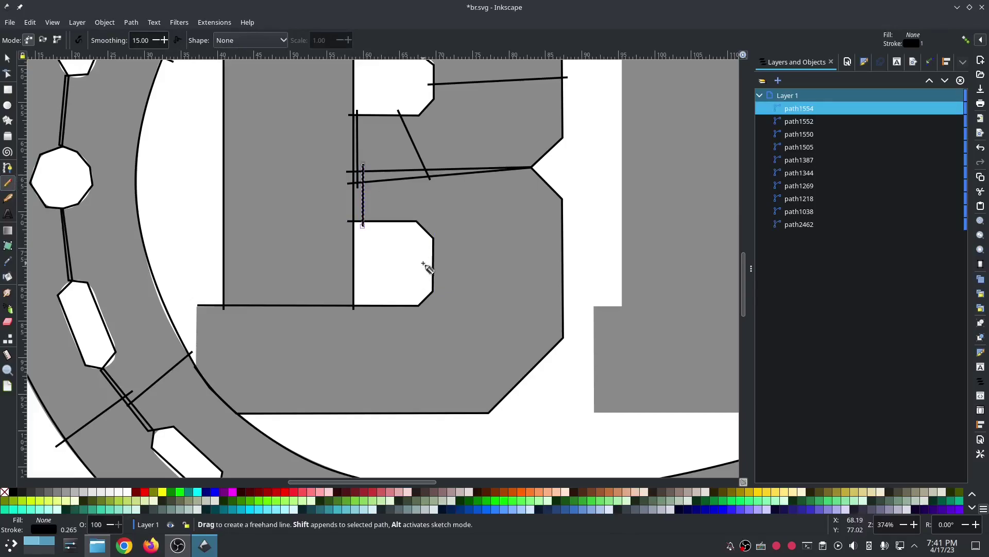
{"action": "left_click_drag", "start_coordinate": [423, 264], "coordinate": [575, 264]}
{"action": "left_click_drag", "start_coordinate": [362, 300], "coordinate": [387, 415]}
{"action": "left_click_drag", "start_coordinate": [214, 299], "coordinate": [212, 400]}
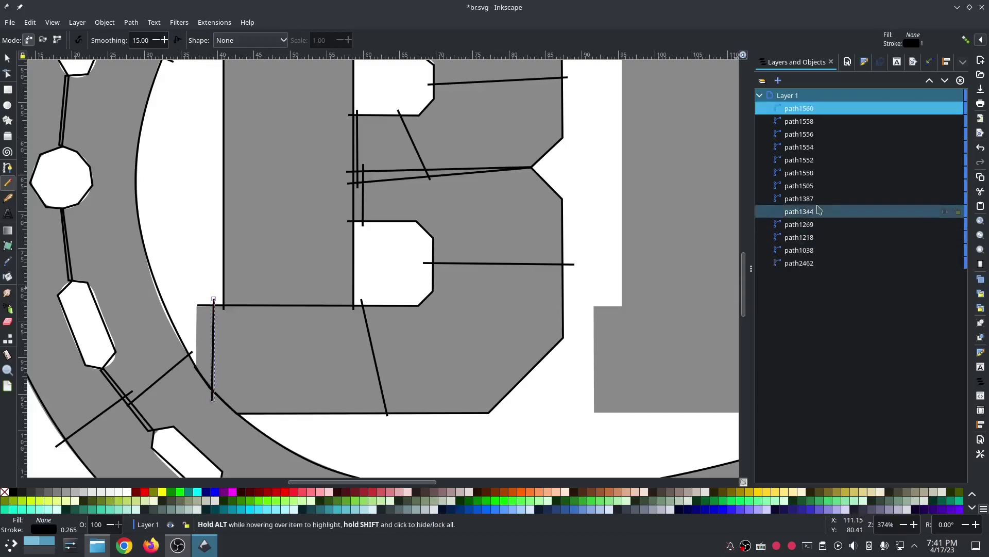
{"action": "left_click", "coordinate": [800, 173]}
{"action": "left_click", "coordinate": [800, 109], "text": "shift"}
{"action": "key", "text": "ctrl+k"}
Enable custom satin column on the lower-bowl path with 0.35 mm zig-zag spacing.
{"action": "left_click", "coordinate": [214, 22]}
{"action": "mouse_move", "coordinate": [274, 156]}
{"action": "left_click", "coordinate": [384, 237]}
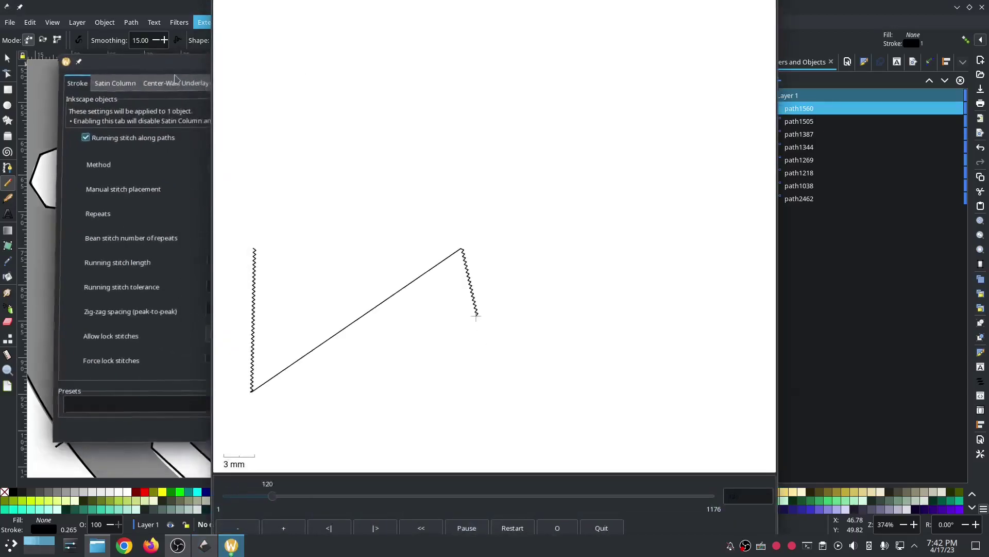
{"action": "left_click", "coordinate": [118, 84]}
{"action": "left_click", "coordinate": [90, 149]}
{"action": "left_click", "coordinate": [255, 297]}
{"action": "key", "text": "BackSpace"}
{"action": "type", "text": "35"}
{"action": "left_click", "coordinate": [249, 201]}
{"action": "left_click", "coordinate": [455, 435]}
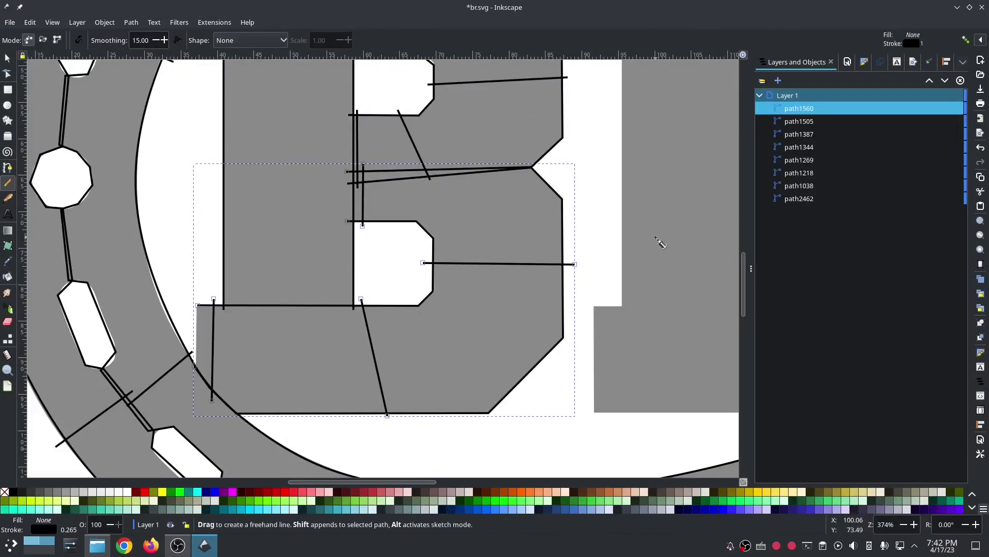
{"action": "scroll", "coordinate": [625, 331], "scroll_direction": "down", "scroll_amount": 3}
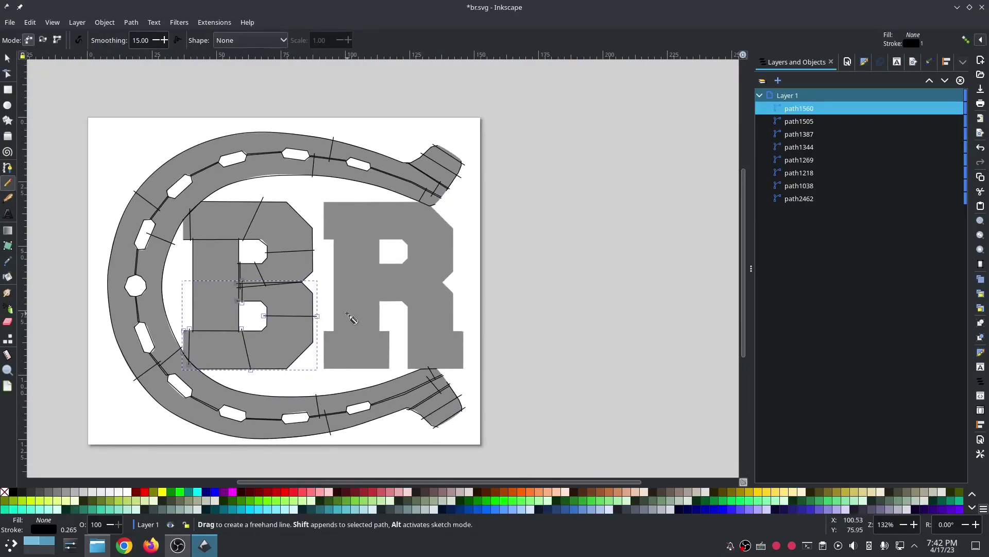
Draw rails along the R foot's top and bottom edges and combine them into one path.
{"action": "scroll", "coordinate": [352, 318], "scroll_direction": "up", "scroll_amount": 2}
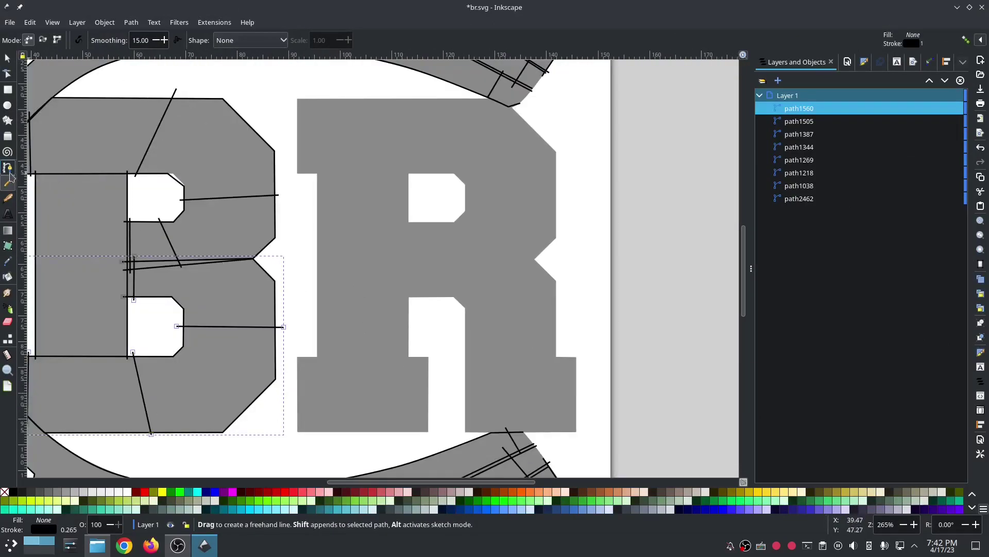
{"action": "left_click", "coordinate": [7, 171]}
{"action": "left_click", "coordinate": [297, 356]}
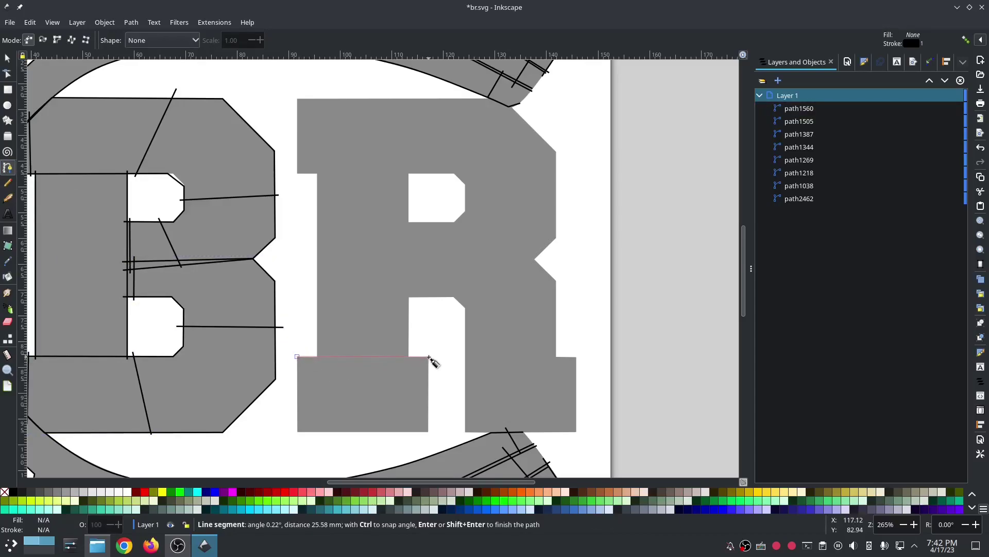
{"action": "double_click", "coordinate": [428, 359]}
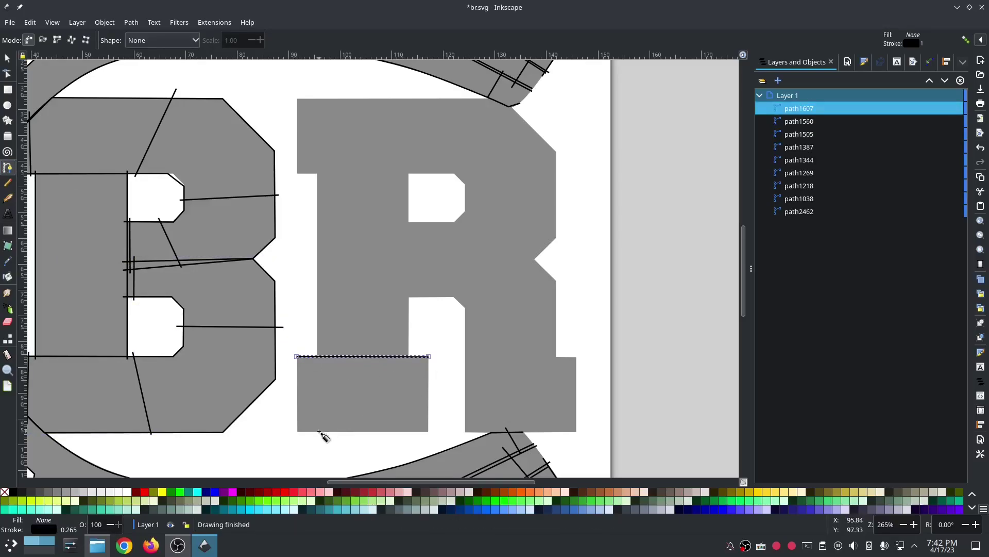
{"action": "left_click", "coordinate": [7, 59]}
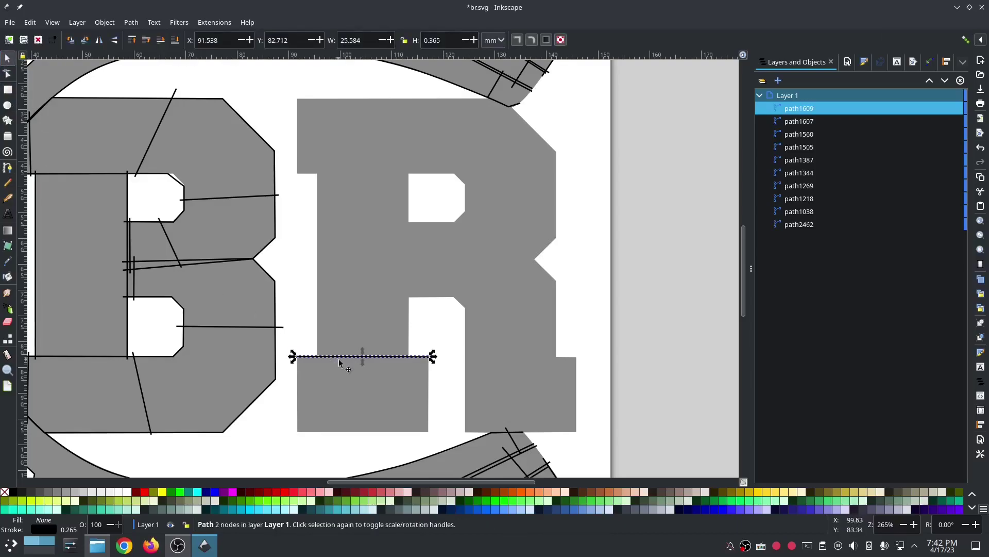
{"action": "left_click_drag", "start_coordinate": [342, 357], "coordinate": [347, 433]}
{"action": "left_click", "coordinate": [363, 357], "text": "shift"}
{"action": "key", "text": "ctrl+k"}
Enable custom satin column on the foot path with 0.35 mm spacing and 5 mm maximum stitch length.
{"action": "left_click", "coordinate": [215, 22]}
{"action": "mouse_move", "coordinate": [324, 156]}
{"action": "left_click", "coordinate": [381, 234]}
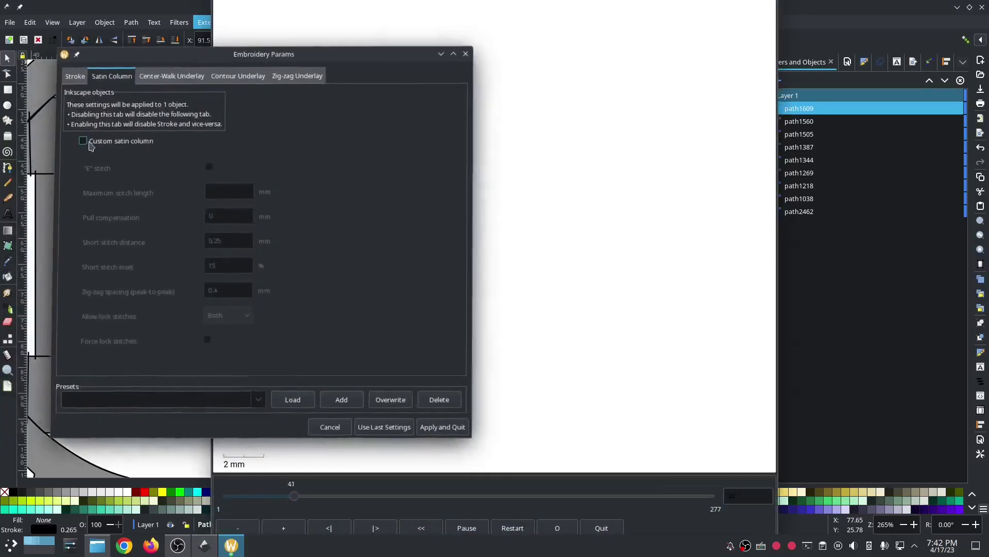
{"action": "left_click", "coordinate": [90, 144]}
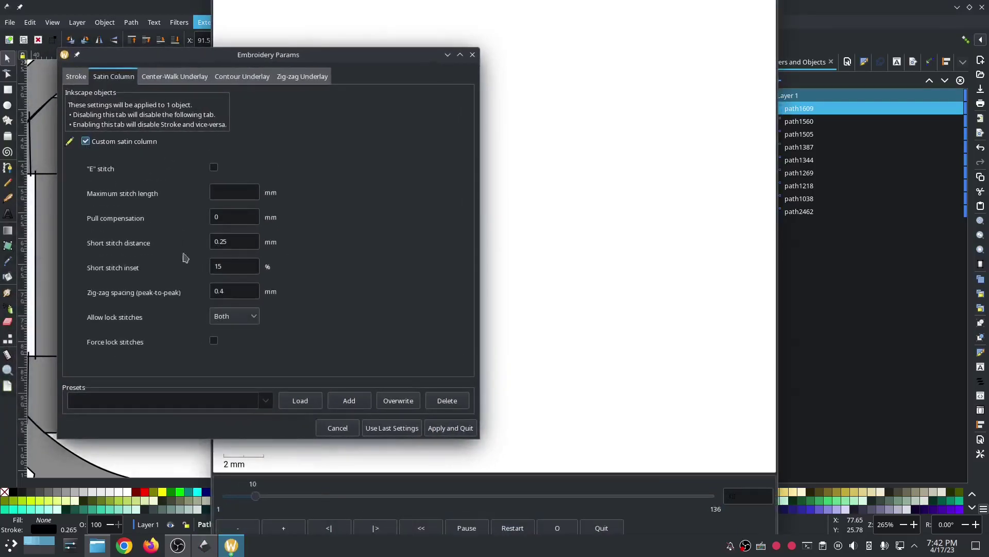
{"action": "left_click", "coordinate": [245, 292]}
{"action": "key", "text": "BackSpace"}
{"action": "type", "text": "35"}
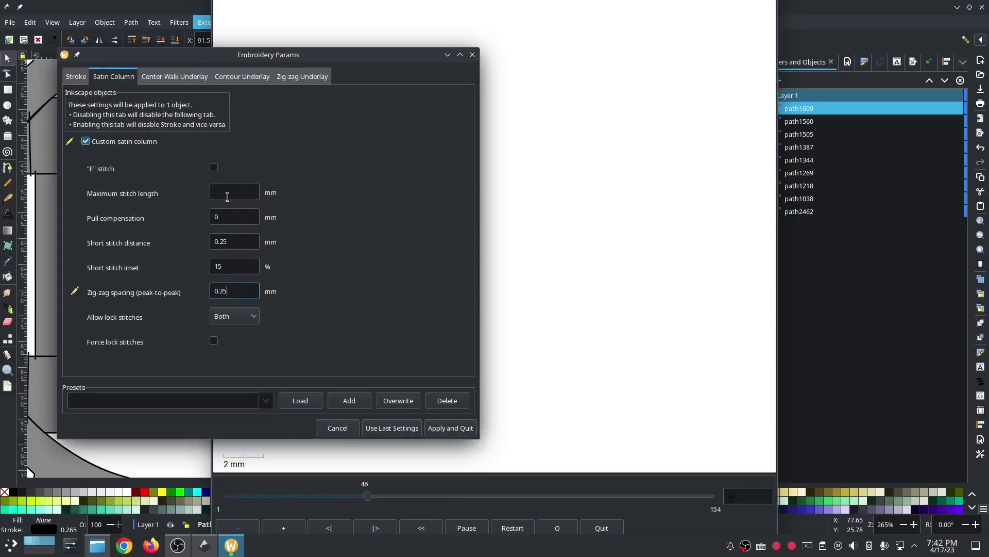
{"action": "left_click", "coordinate": [227, 193]}
{"action": "type", "text": "5"}
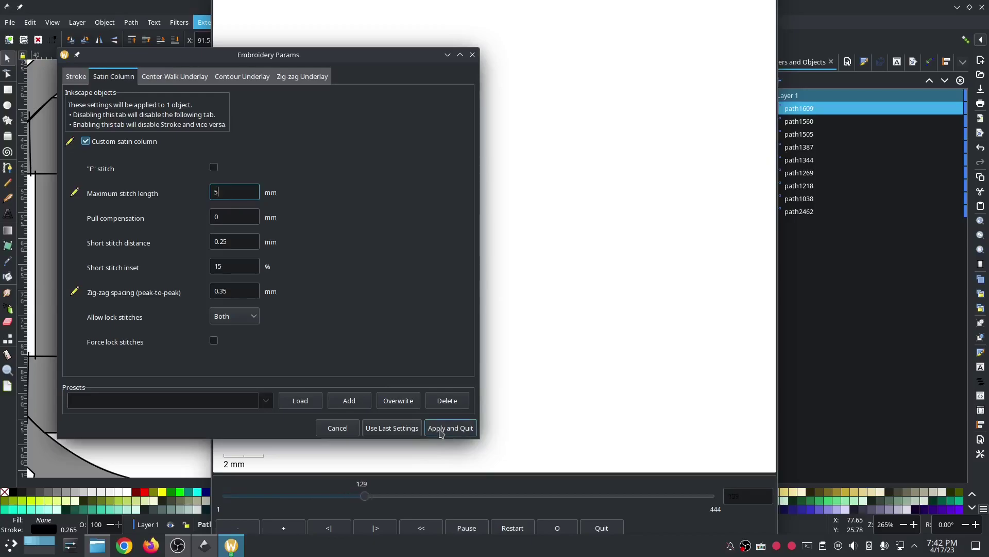
{"action": "left_click", "coordinate": [441, 428]}
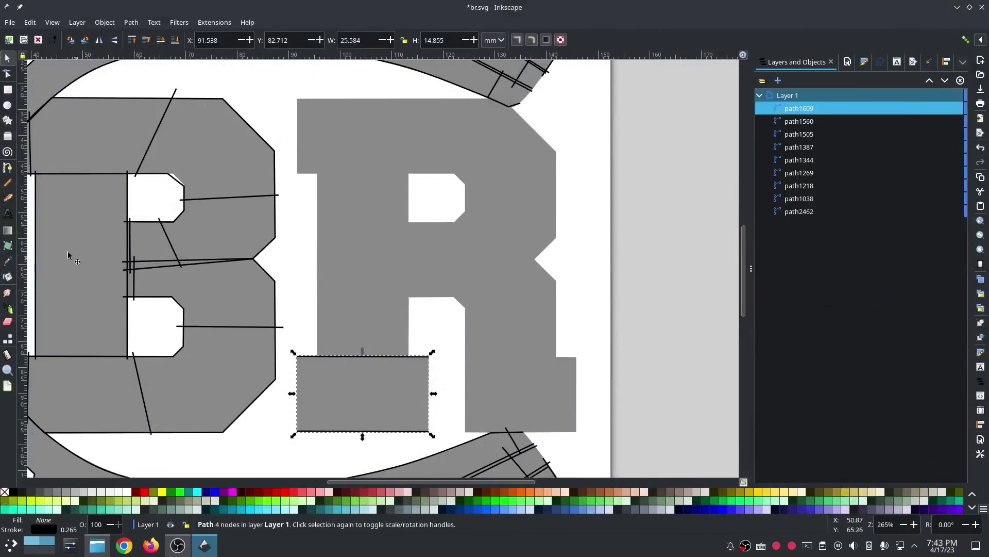
Draw vertical rails on the R stem's outer and inner edges and combine them into one path.
{"action": "left_click", "coordinate": [8, 168]}
{"action": "left_click", "coordinate": [316, 359]}
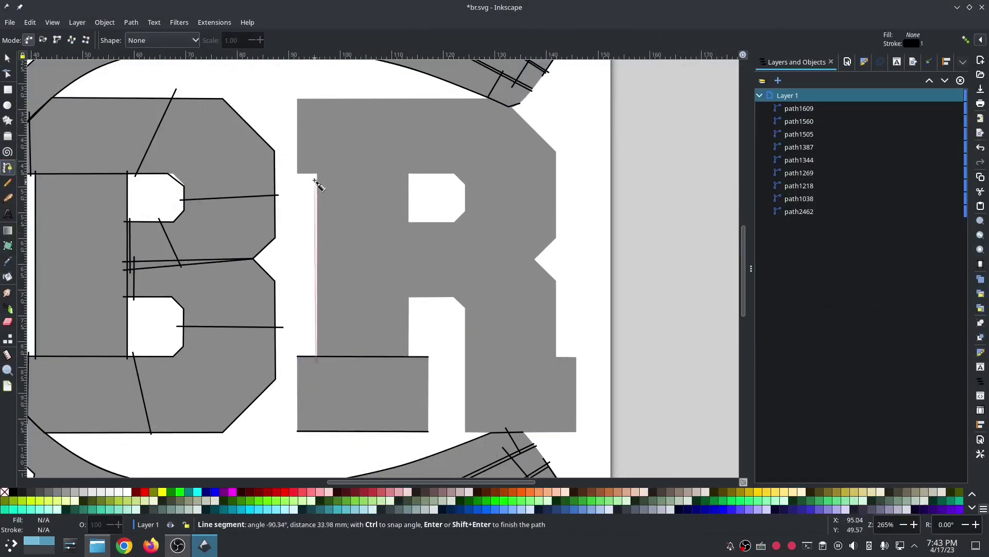
{"action": "double_click", "coordinate": [317, 170]}
{"action": "left_click", "coordinate": [7, 59]}
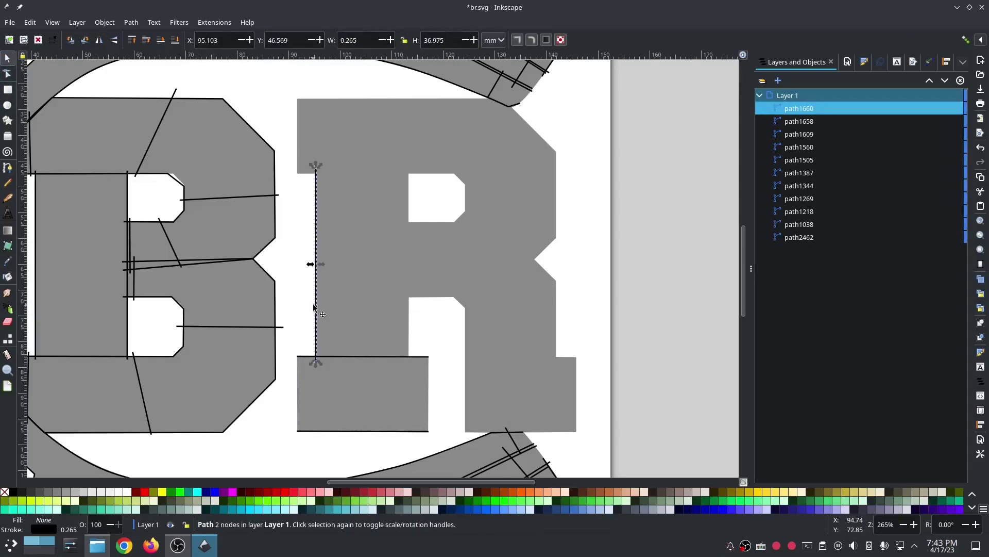
{"action": "left_click_drag", "start_coordinate": [313, 307], "coordinate": [407, 299]}
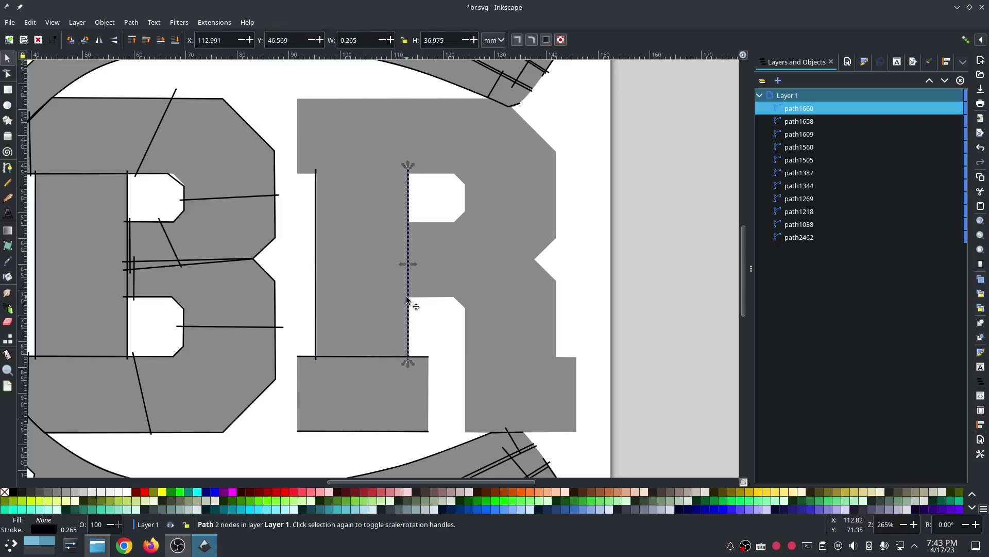
{"action": "left_click", "coordinate": [315, 297], "text": "shift"}
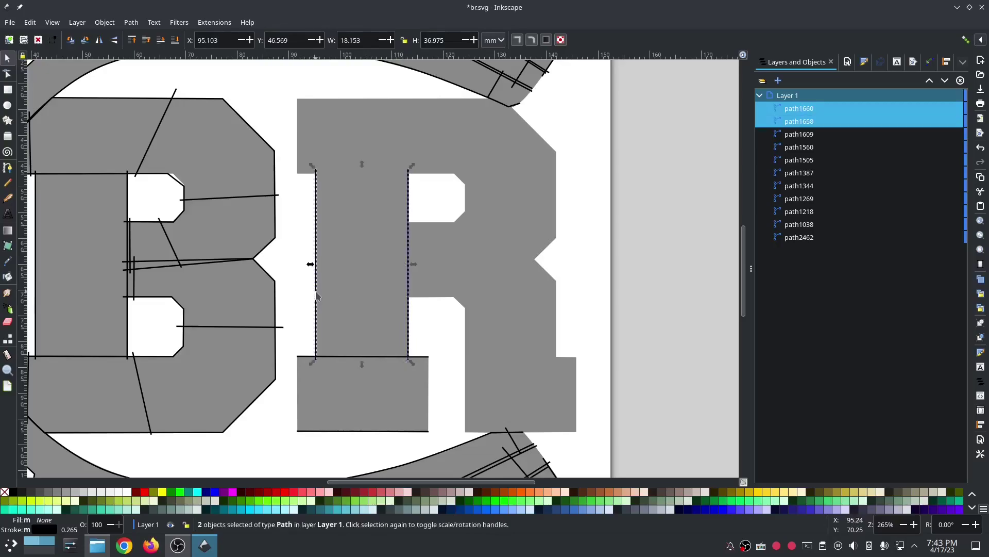
{"action": "key", "text": "ctrl+k"}
Enable custom satin column on the stem path with 0.35 mm spacing and 5 mm maximum stitch length.
{"action": "left_click", "coordinate": [213, 23]}
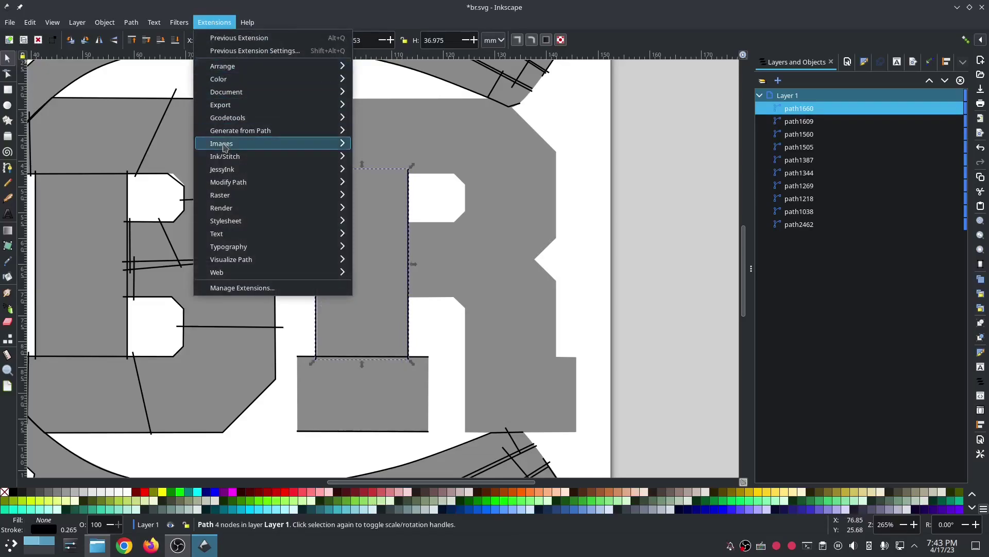
{"action": "mouse_move", "coordinate": [240, 158]}
{"action": "left_click", "coordinate": [444, 159]}
{"action": "left_click", "coordinate": [125, 68]}
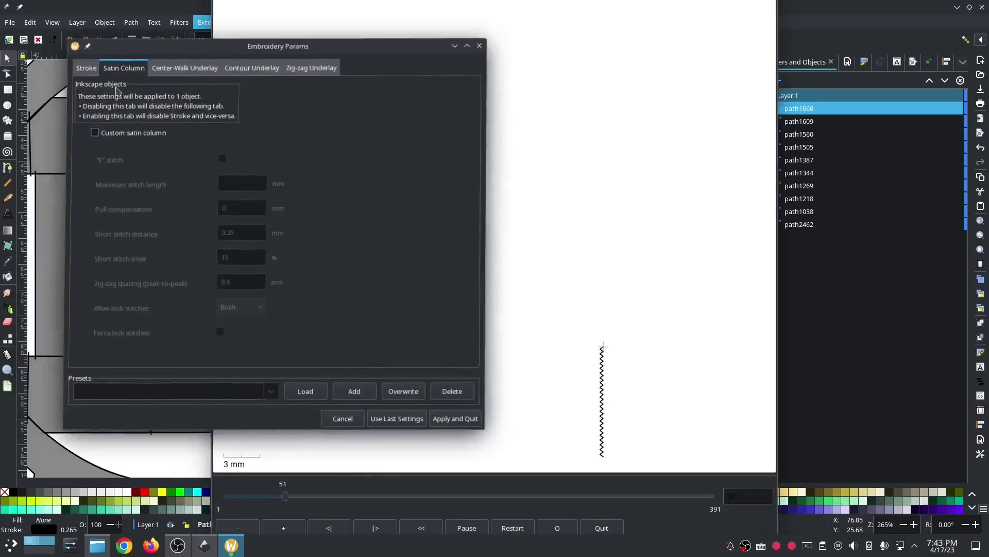
{"action": "left_click", "coordinate": [97, 133]}
{"action": "left_click", "coordinate": [259, 281]}
{"action": "key", "text": "BackSpace"}
{"action": "type", "text": "35"}
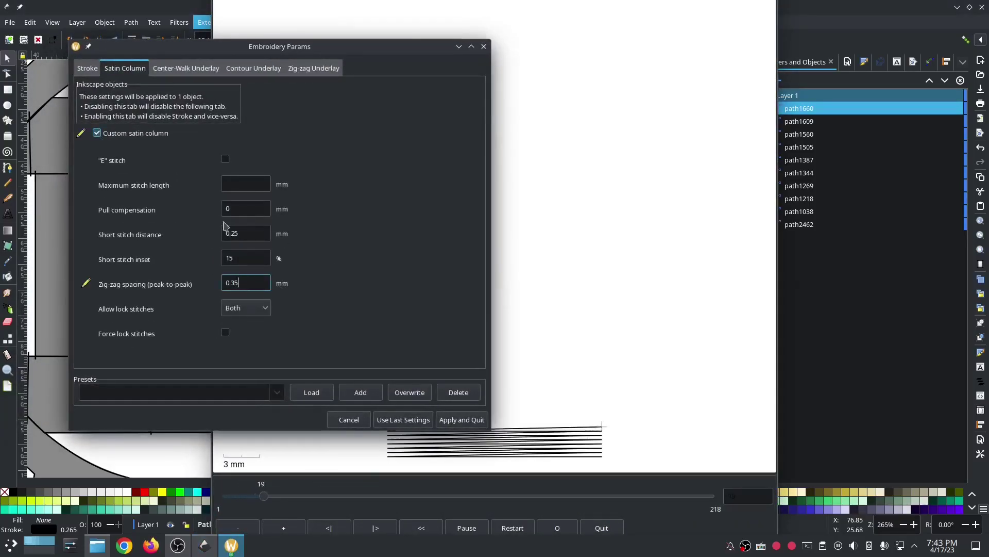
{"action": "left_click", "coordinate": [231, 185]}
{"action": "type", "text": "5"}
{"action": "left_click", "coordinate": [453, 417]}
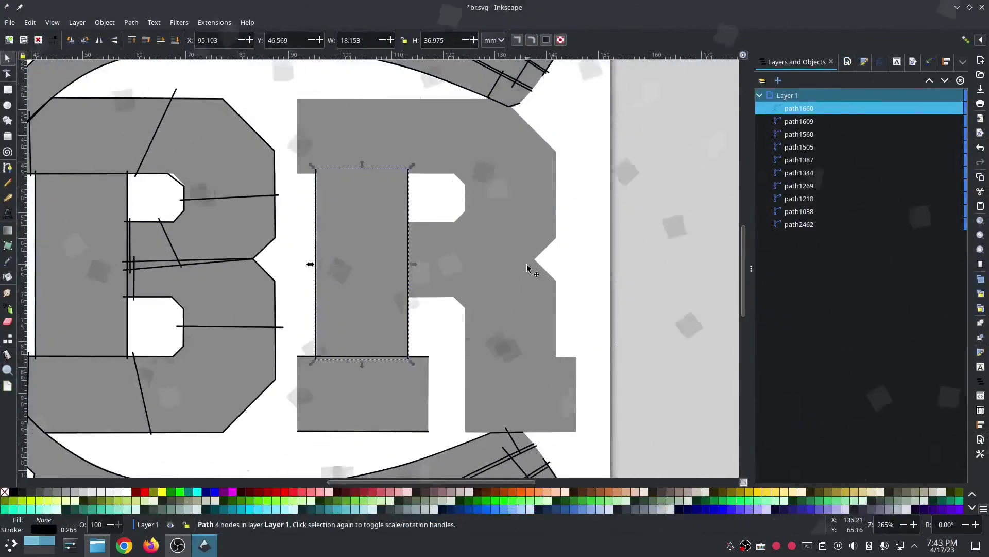
Draw the inner and outer straight-line rails around the R's bowl.
{"action": "left_click", "coordinate": [7, 169]}
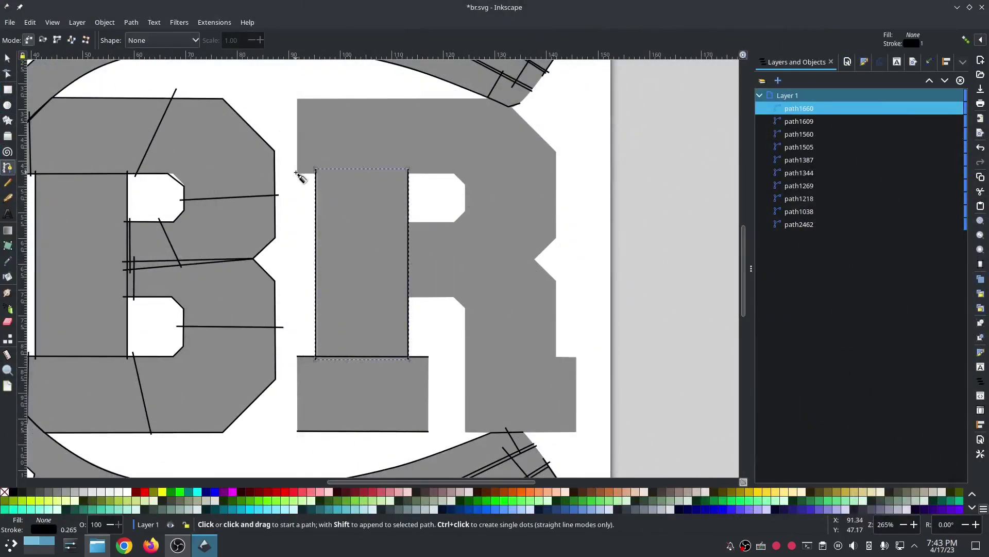
{"action": "left_click", "coordinate": [297, 172]}
{"action": "left_click", "coordinate": [464, 210]}
{"action": "double_click", "coordinate": [403, 222]}
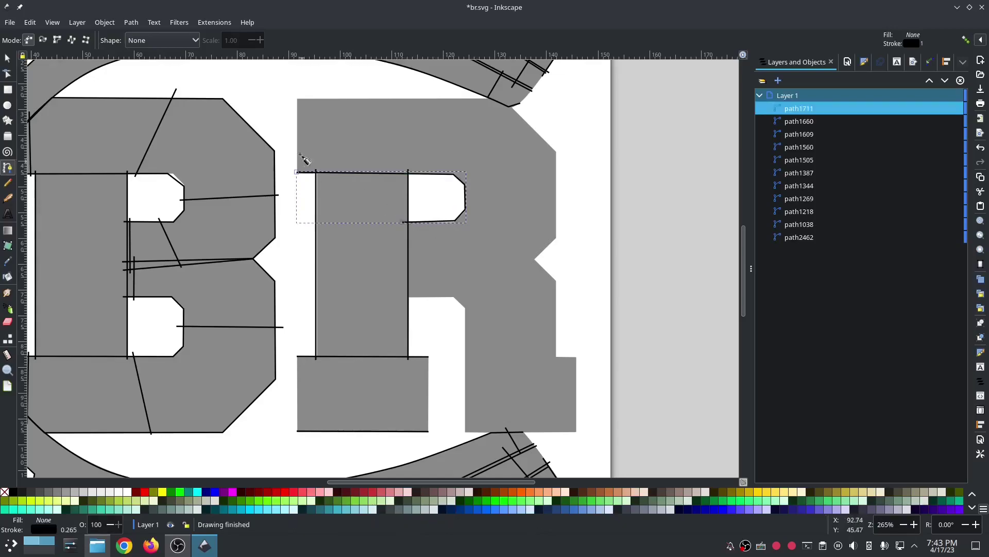
{"action": "left_click", "coordinate": [297, 99]}
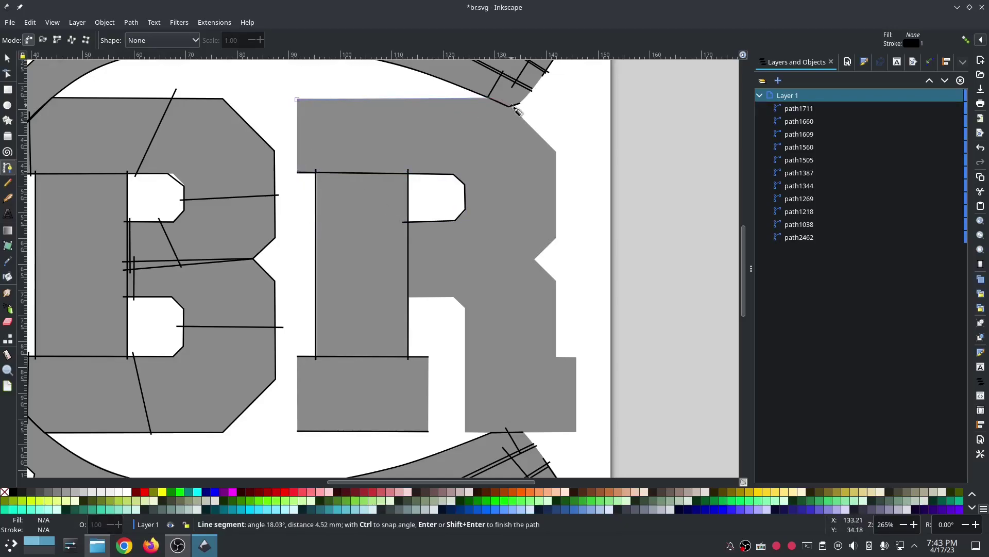
{"action": "left_click", "coordinate": [513, 107]}
{"action": "left_click", "coordinate": [556, 150]}
{"action": "left_click", "coordinate": [556, 237]}
{"action": "left_click", "coordinate": [535, 259]}
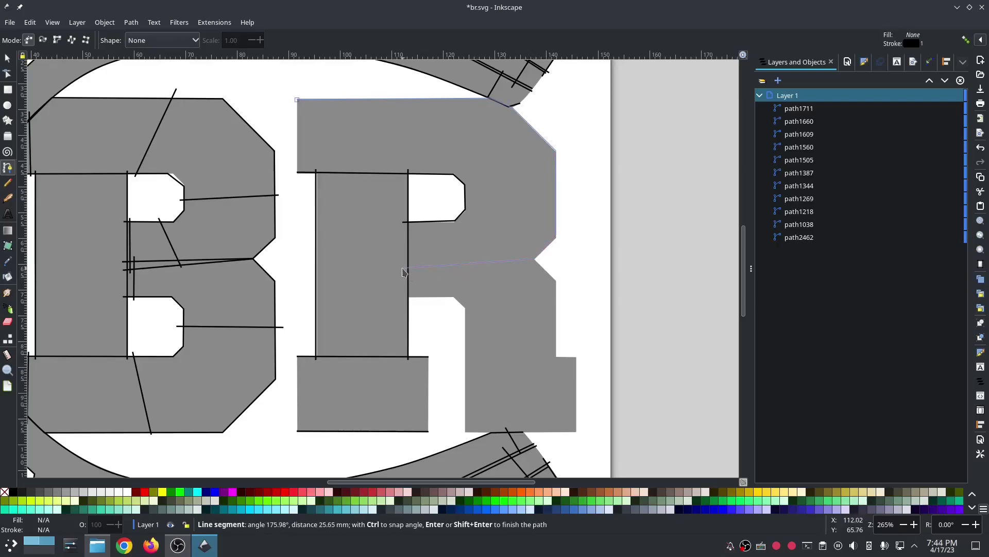
{"action": "double_click", "coordinate": [402, 268]}
Sketch four freehand rungs crossing the bowl's rails.
{"action": "key", "text": "p"}
{"action": "left_click_drag", "start_coordinate": [306, 176], "coordinate": [305, 92]}
{"action": "left_click_drag", "start_coordinate": [415, 177], "coordinate": [431, 92]}
{"action": "left_click_drag", "start_coordinate": [458, 193], "coordinate": [560, 192]}
{"action": "mouse_move", "coordinate": [439, 219]}
{"action": "left_mouse_down"}
{"action": "mouse_move", "coordinate": [459, 262]}
{"action": "mouse_move", "coordinate": [410, 249]}
{"action": "mouse_move", "coordinate": [415, 278]}
{"action": "left_mouse_up"}
Select all the bowl's rails and rungs in the object list and combine them into one path.
{"action": "left_click", "coordinate": [841, 208]}
{"action": "left_click", "coordinate": [813, 187]}
{"action": "left_click", "coordinate": [813, 109], "text": "shift"}
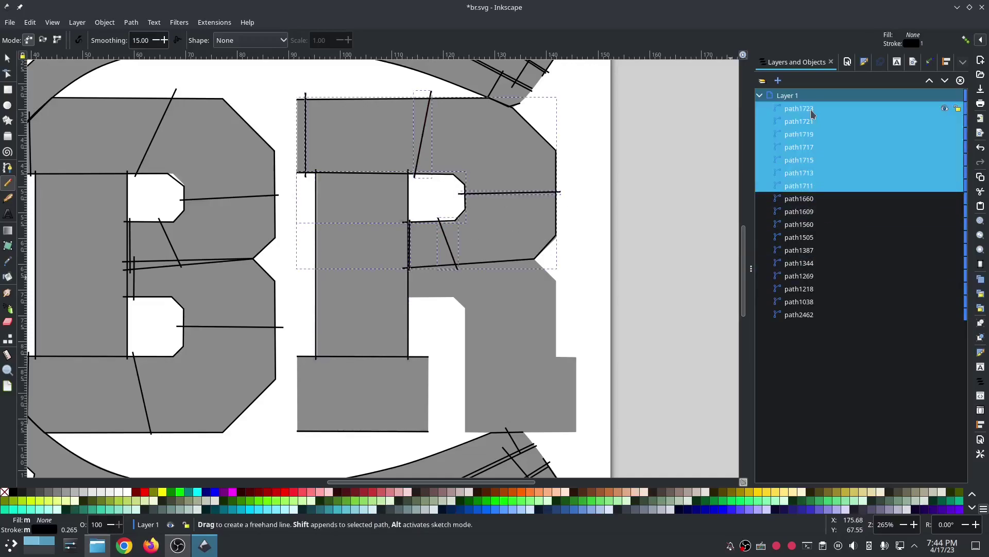
{"action": "key", "text": "ctrl+k"}
Make the bowl path a custom satin column with 0.35 mm spacing and 5 mm maximum stitch length.
{"action": "left_click", "coordinate": [214, 22]}
{"action": "mouse_move", "coordinate": [232, 154]}
{"action": "left_click", "coordinate": [408, 219]}
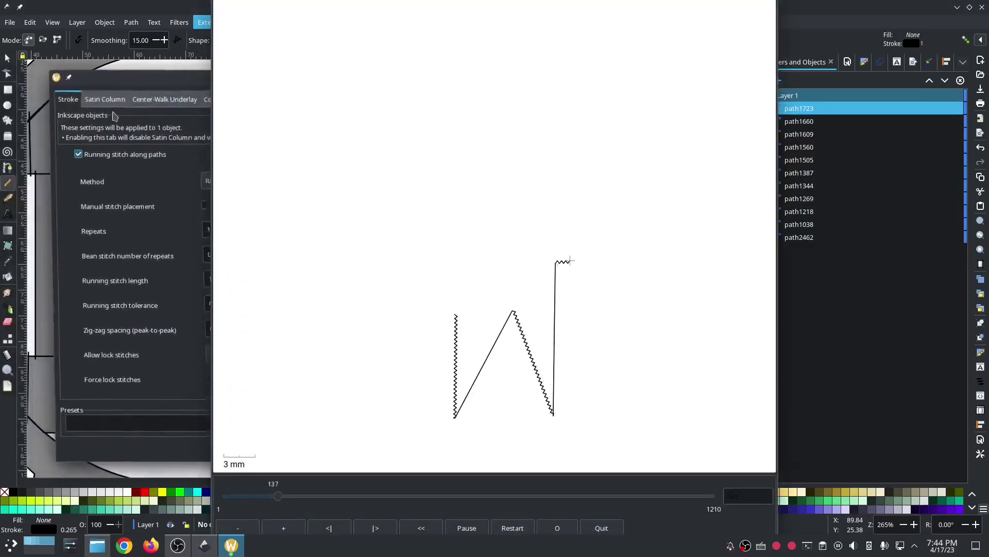
{"action": "left_click", "coordinate": [89, 99]}
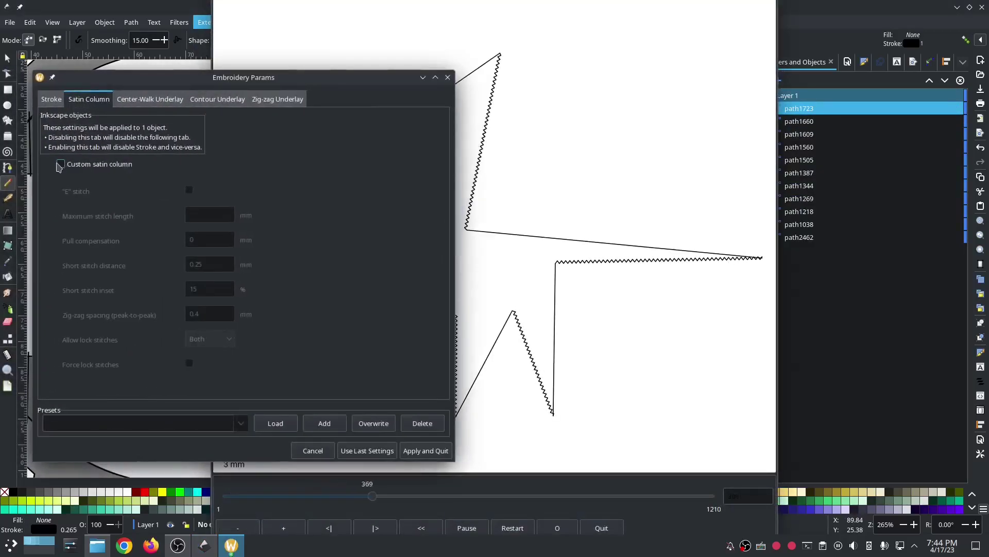
{"action": "left_click", "coordinate": [61, 164]}
{"action": "left_click", "coordinate": [208, 312]}
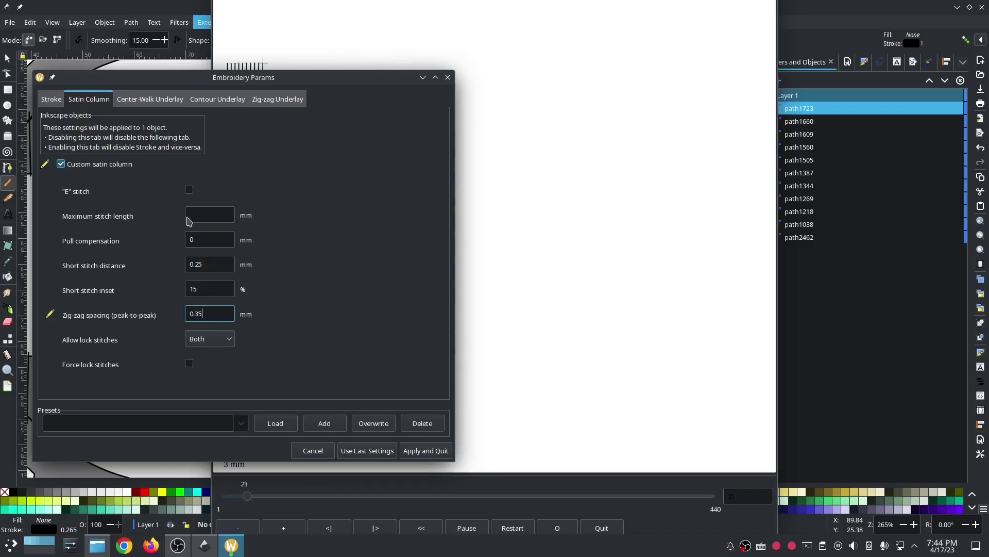
{"action": "left_click", "coordinate": [196, 215]}
{"action": "type", "text": "5"}
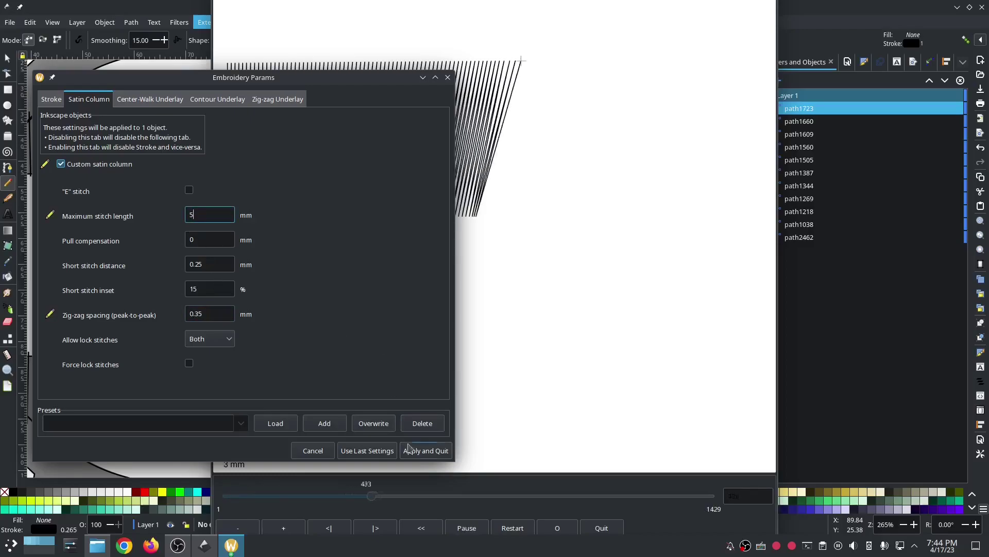
{"action": "left_click", "coordinate": [420, 450]}
Draw the leg's outer and inner straight-line rails below the counter.
{"action": "left_click", "coordinate": [9, 170]}
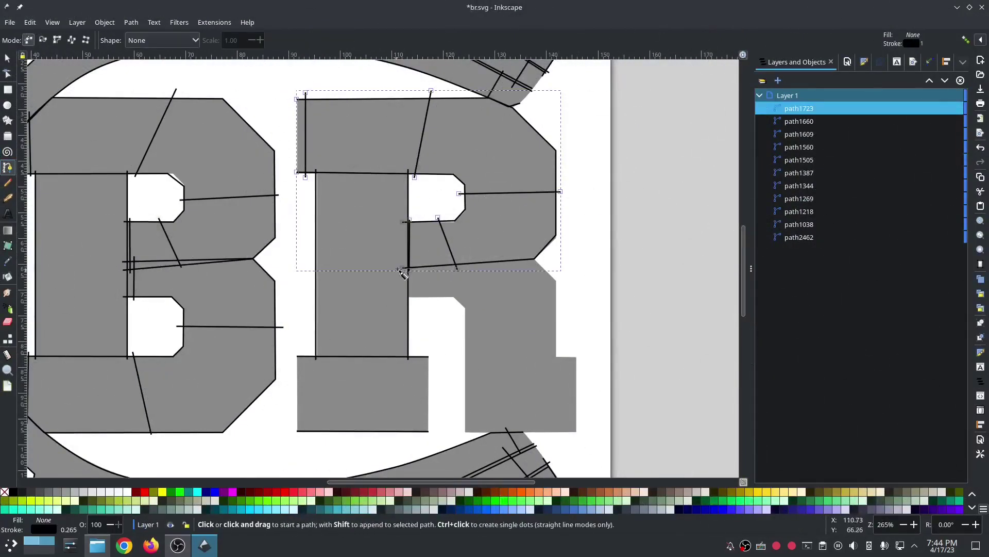
{"action": "left_click", "coordinate": [403, 258]}
{"action": "left_click", "coordinate": [535, 259]}
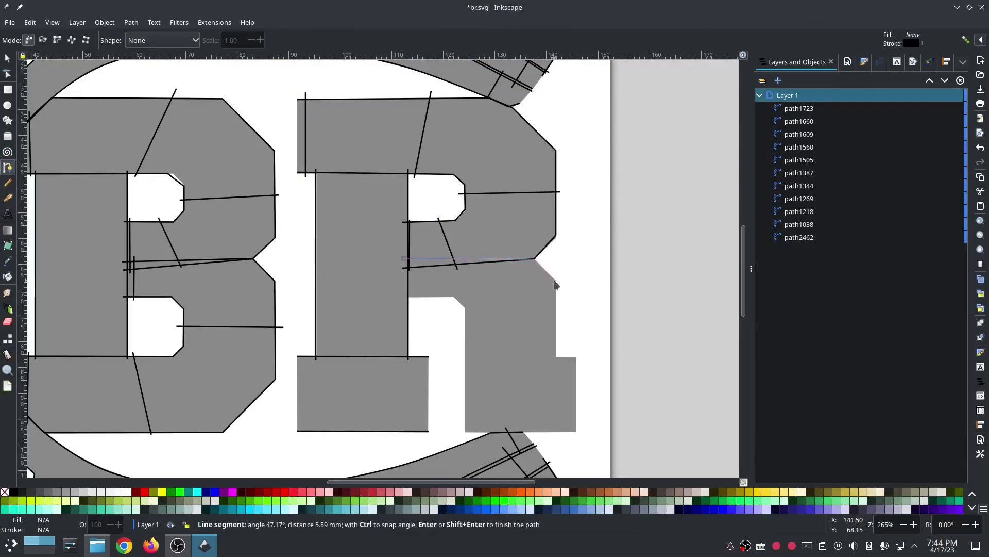
{"action": "left_click", "coordinate": [555, 280]}
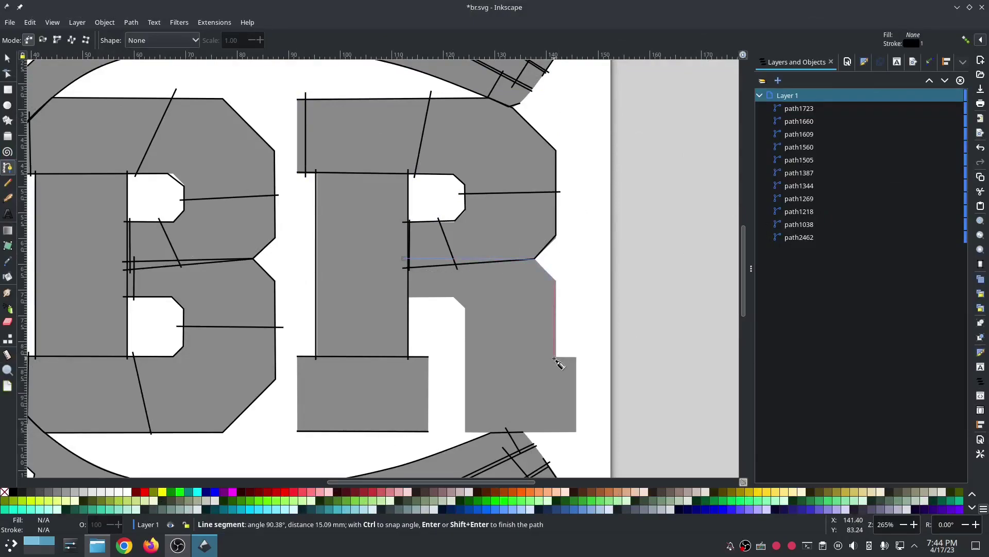
{"action": "double_click", "coordinate": [556, 358]}
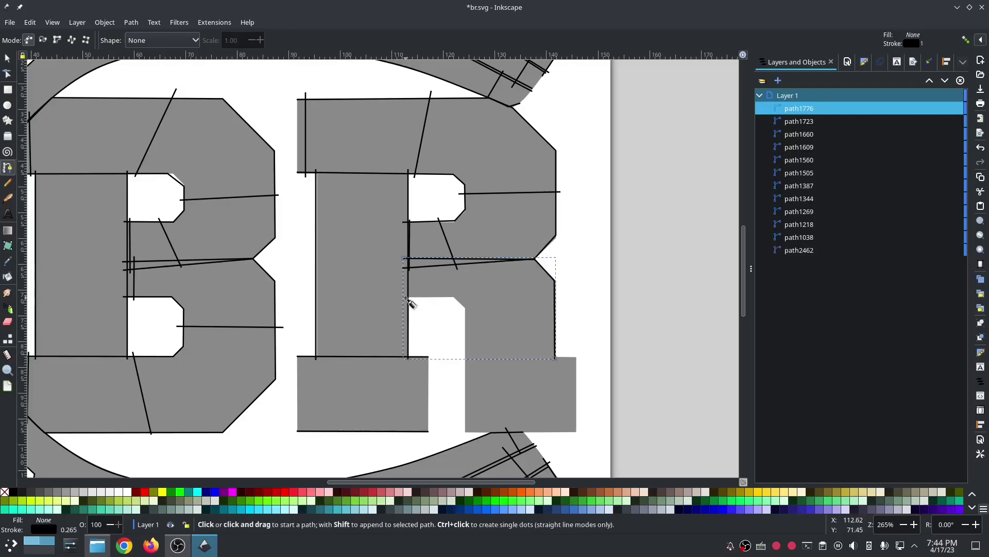
{"action": "left_click", "coordinate": [409, 298]}
{"action": "left_click", "coordinate": [455, 297]}
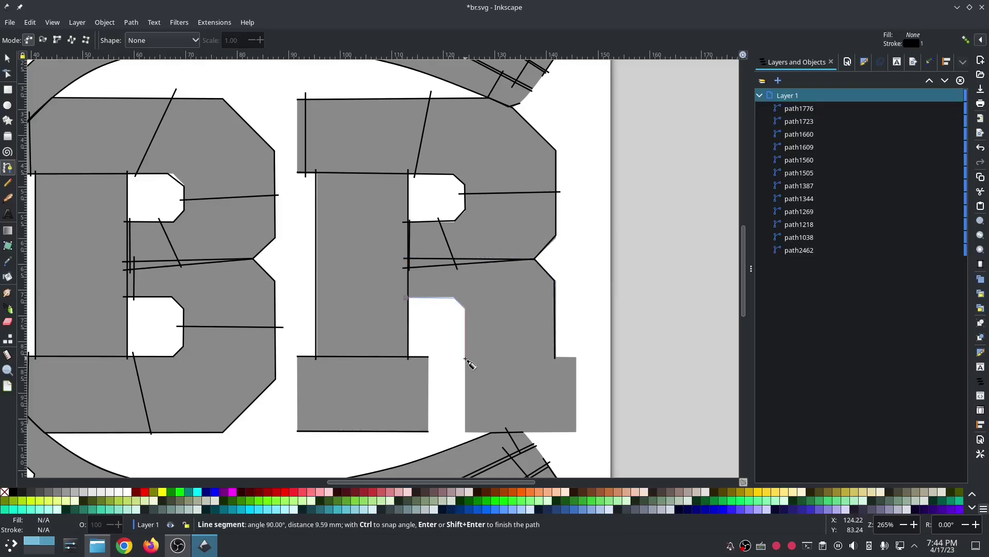
{"action": "double_click", "coordinate": [465, 360]}
Sketch five freehand rungs across the R's leg.
{"action": "key", "text": "p"}
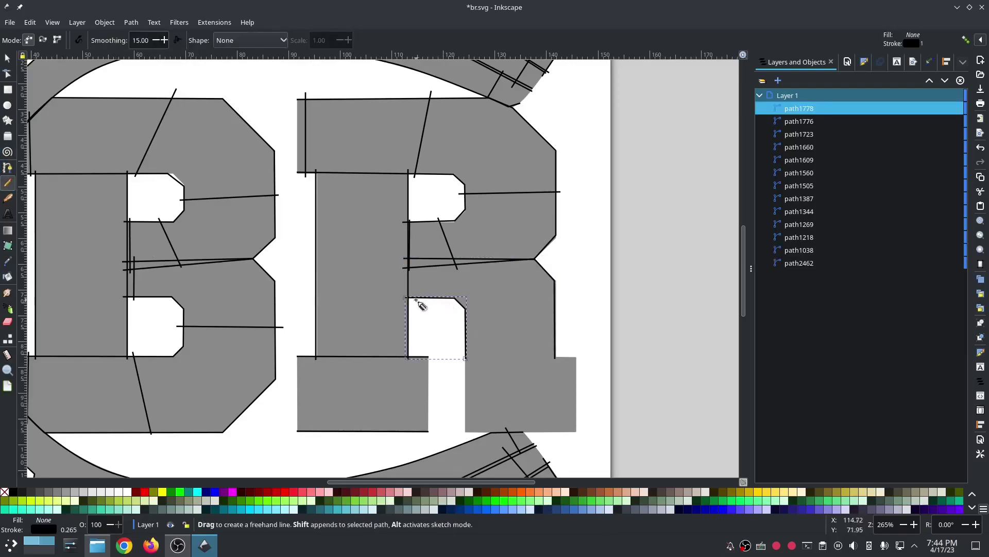
{"action": "left_click_drag", "start_coordinate": [417, 301], "coordinate": [419, 256]}
{"action": "left_click_drag", "start_coordinate": [416, 299], "coordinate": [411, 256]}
{"action": "left_click_drag", "start_coordinate": [450, 302], "coordinate": [475, 249]}
{"action": "left_click_drag", "start_coordinate": [460, 315], "coordinate": [560, 289]}
{"action": "left_click_drag", "start_coordinate": [463, 354], "coordinate": [558, 352]}
Select the leg's rails and rungs in the object list and combine them into one path.
{"action": "left_click", "coordinate": [798, 185]}
{"action": "left_click", "coordinate": [799, 174]}
{"action": "left_click", "coordinate": [799, 109], "text": "shift"}
{"action": "key", "text": "ctrl+k"}
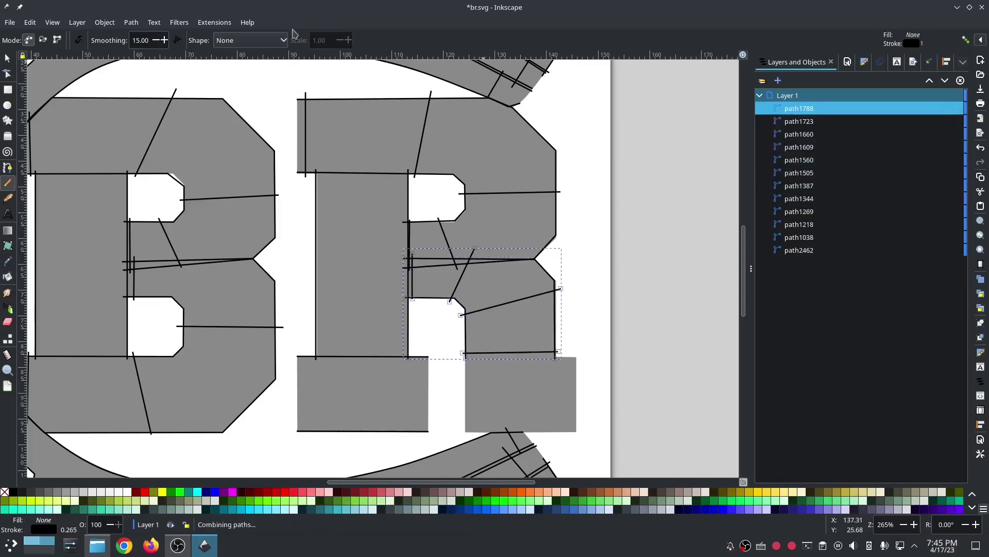
Give the leg path custom satin column settings: 0.35 mm zig-zag spacing, 5 mm maximum stitch length.
{"action": "left_click", "coordinate": [213, 22]}
{"action": "mouse_move", "coordinate": [227, 154]}
{"action": "left_click", "coordinate": [388, 237]}
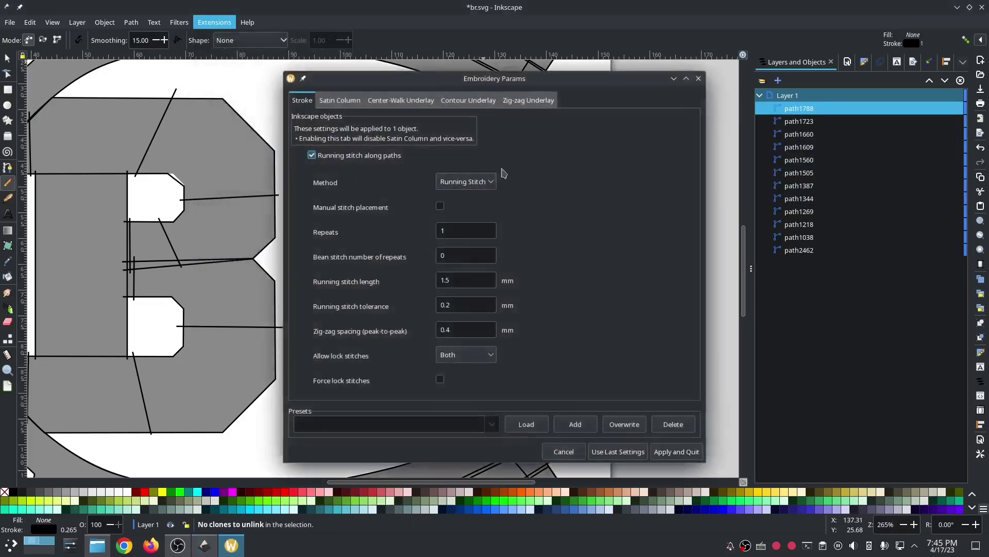
{"action": "left_click", "coordinate": [125, 68]}
{"action": "left_click", "coordinate": [97, 134]}
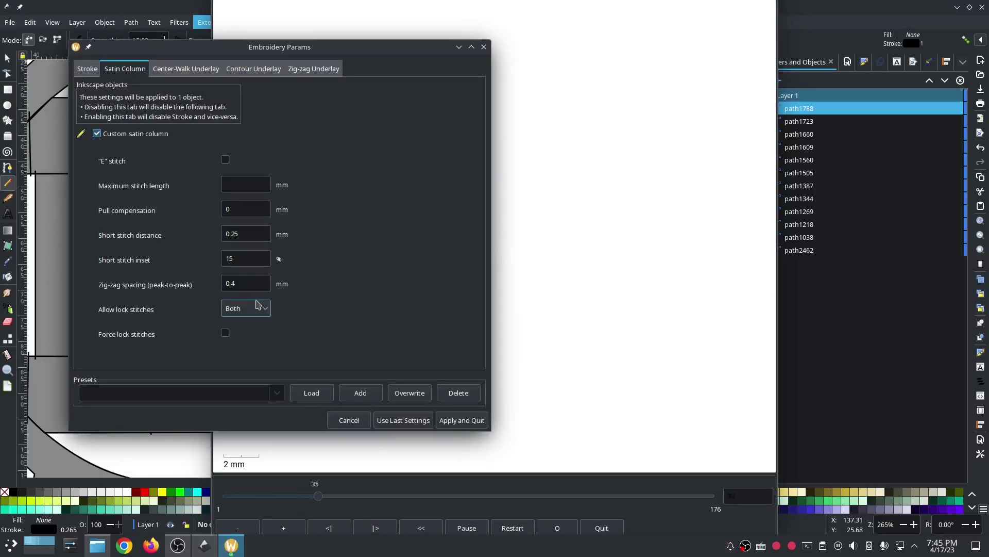
{"action": "left_click", "coordinate": [254, 283]}
{"action": "key", "text": "BackSpace"}
{"action": "type", "text": "35"}
{"action": "left_click", "coordinate": [243, 184]}
{"action": "type", "text": "5"}
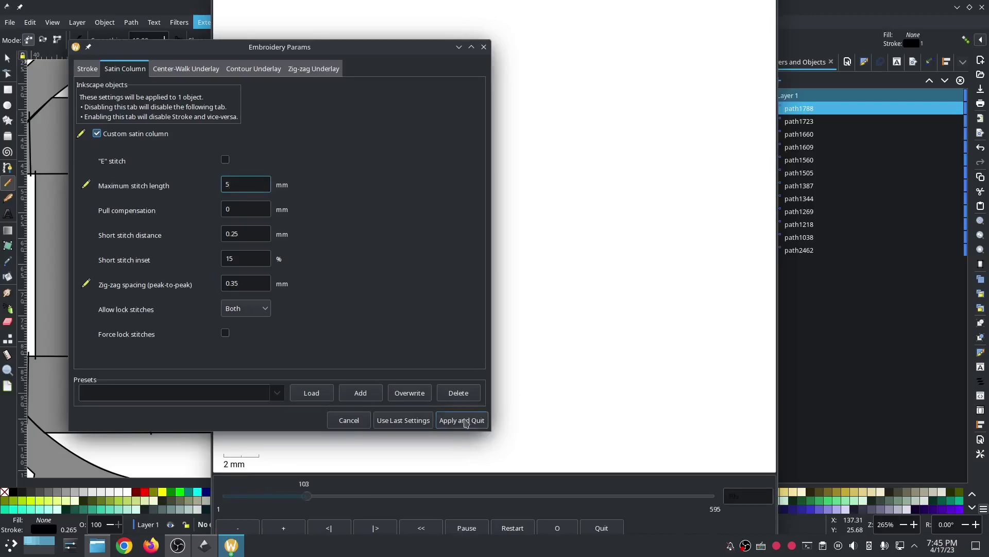
{"action": "left_click", "coordinate": [463, 420]}
Draw the foot's bottom rail, copy it onto the top edge, and combine both rails.
{"action": "key", "text": "b"}
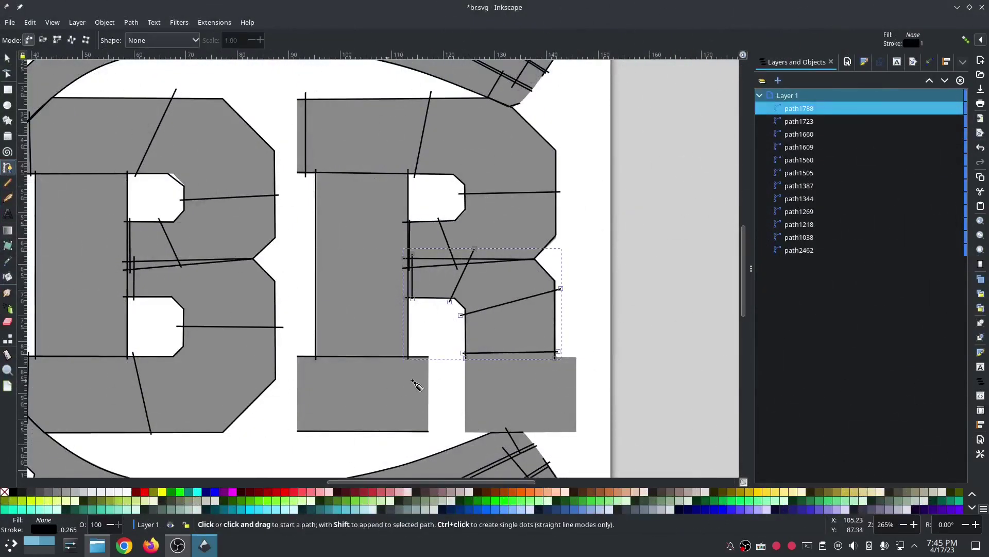
{"action": "scroll", "coordinate": [491, 359], "scroll_direction": "up", "scroll_amount": 1}
{"action": "scroll", "coordinate": [491, 359], "scroll_direction": "up", "scroll_amount": 1}
{"action": "scroll", "coordinate": [470, 399], "scroll_direction": "down", "scroll_amount": 3}
{"action": "left_click", "coordinate": [443, 449]}
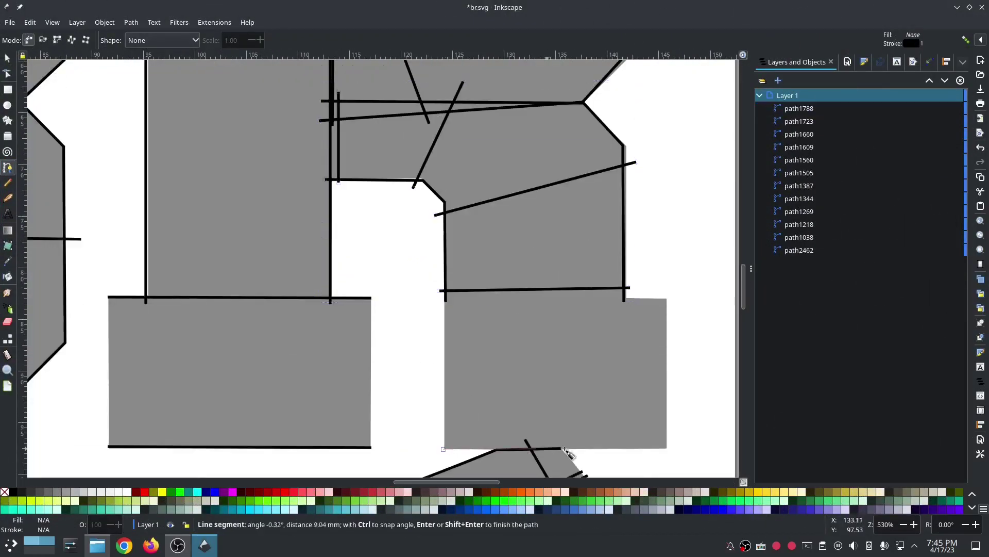
{"action": "double_click", "coordinate": [668, 448]}
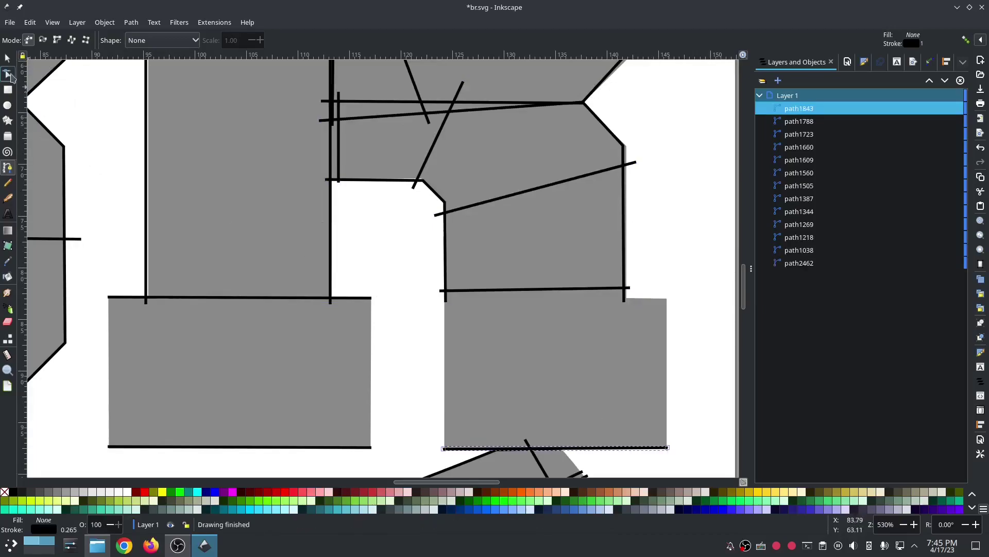
{"action": "key", "text": "s"}
{"action": "left_click_drag", "start_coordinate": [474, 450], "coordinate": [477, 306]}
{"action": "left_click_drag", "start_coordinate": [457, 453], "coordinate": [461, 293]}
{"action": "left_click", "coordinate": [579, 447], "text": "shift"}
{"action": "key", "text": "ctrl+k"}
Set path1845 to custom satin column with 0.35 mm spacing and 5 mm maximum stitch length.
{"action": "left_click", "coordinate": [214, 22]}
{"action": "mouse_move", "coordinate": [225, 156]}
{"action": "left_click", "coordinate": [383, 235]}
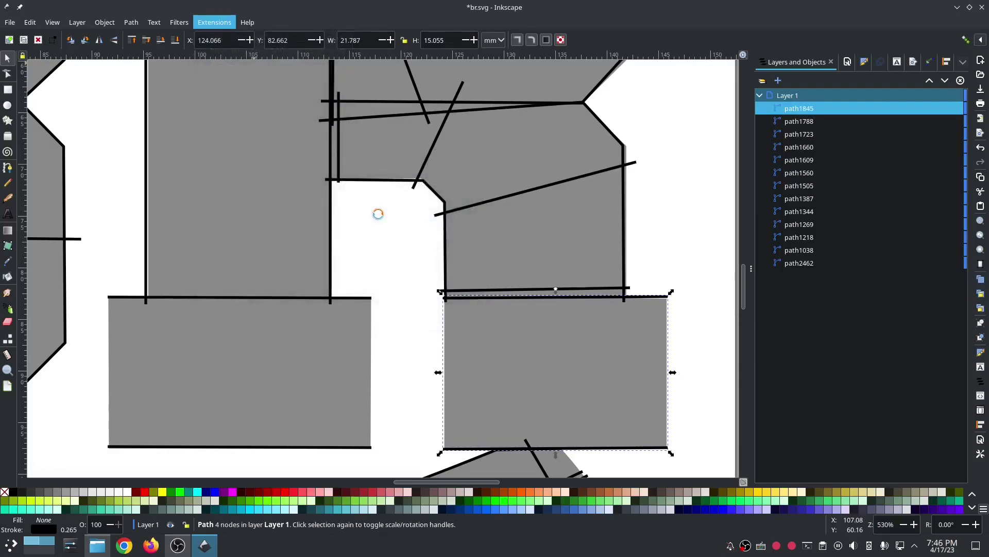
{"action": "left_click_drag", "start_coordinate": [491, 71], "coordinate": [278, 50]}
{"action": "left_click", "coordinate": [126, 80]}
{"action": "left_click", "coordinate": [98, 146]}
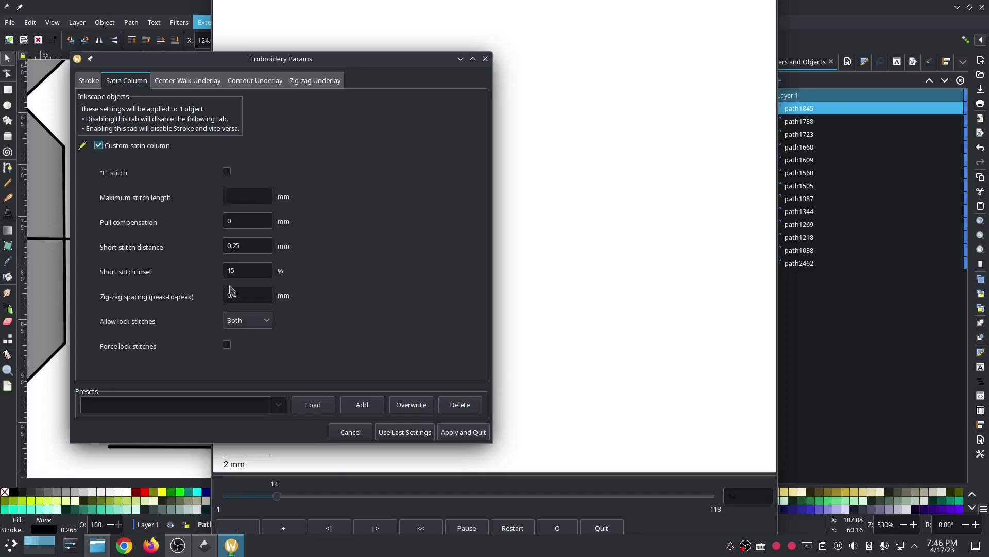
{"action": "left_click", "coordinate": [252, 298]}
{"action": "type", "text": "0.35"}
{"action": "left_click", "coordinate": [228, 193]}
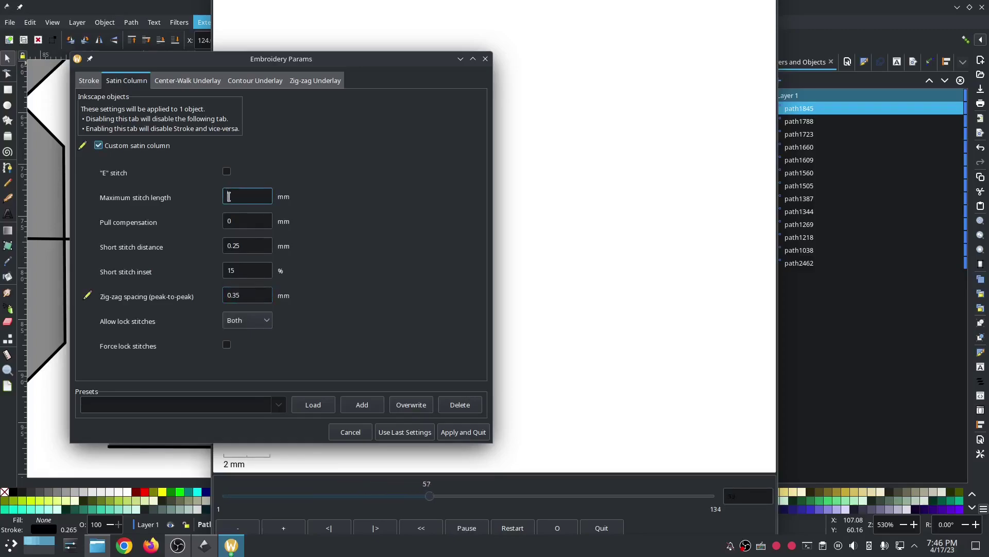
{"action": "type", "text": "5"}
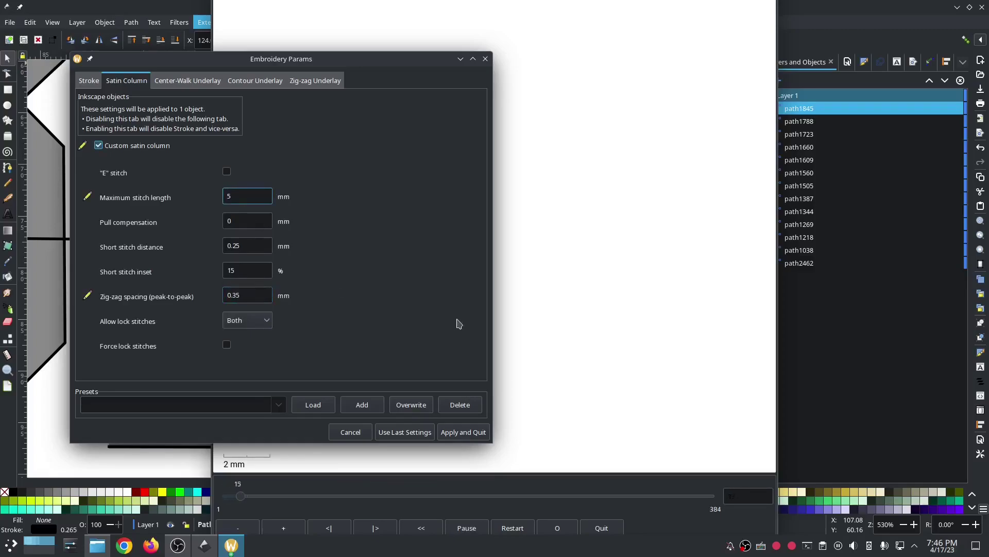
{"action": "left_click", "coordinate": [465, 433]}
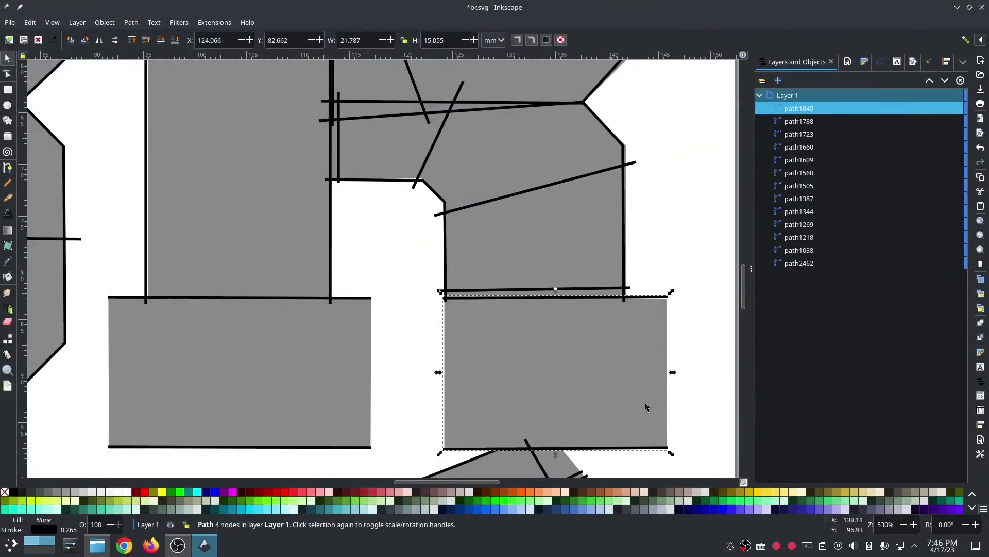
Center the whole logo in view and delete the grey reference shape path2462.
{"action": "left_click", "coordinate": [688, 211]}
{"action": "scroll", "coordinate": [688, 205], "scroll_direction": "down", "scroll_amount": 4}
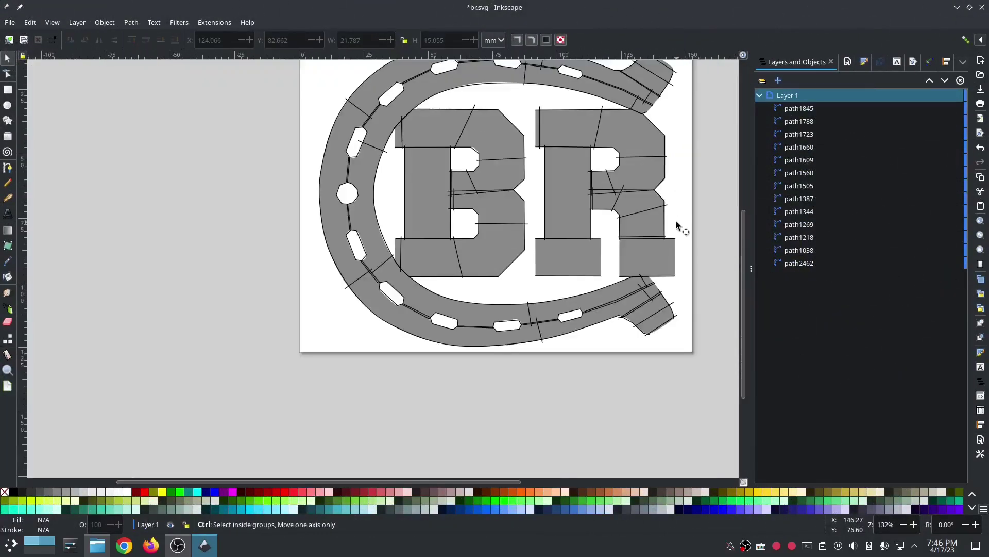
{"action": "scroll", "coordinate": [685, 215], "scroll_direction": "up", "scroll_amount": 3}
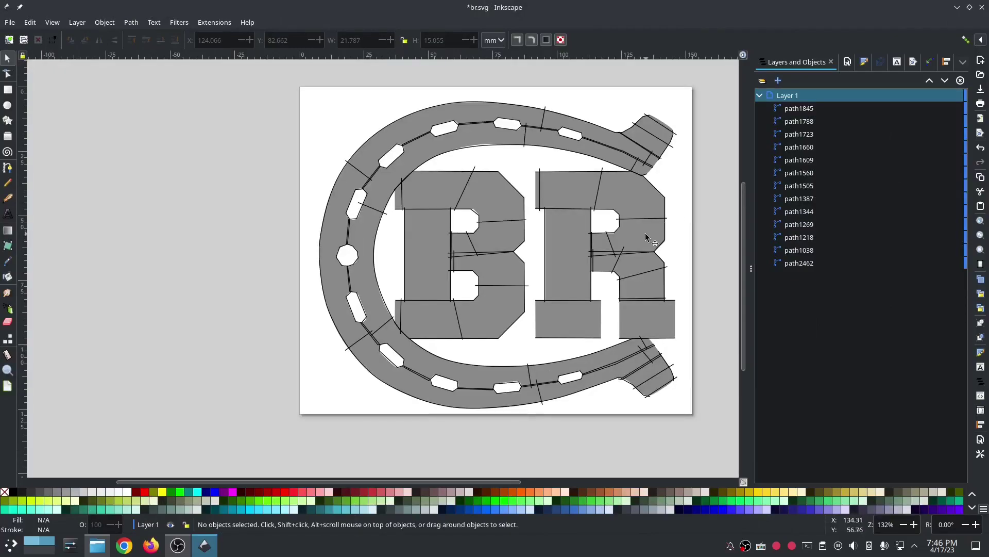
{"action": "left_click_drag", "start_coordinate": [693, 220], "coordinate": [552, 236]}
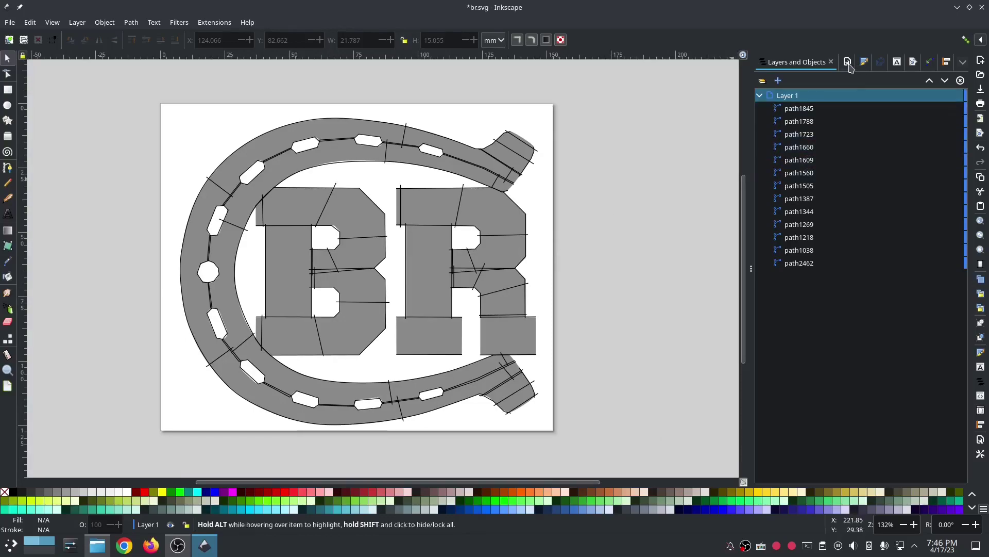
{"action": "left_click", "coordinate": [797, 265]}
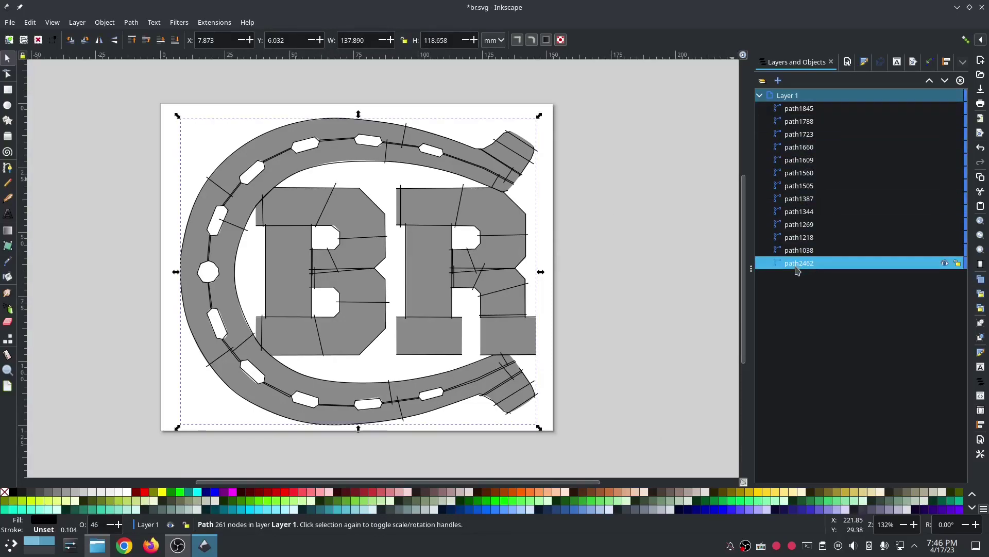
{"action": "key", "text": "Delete"}
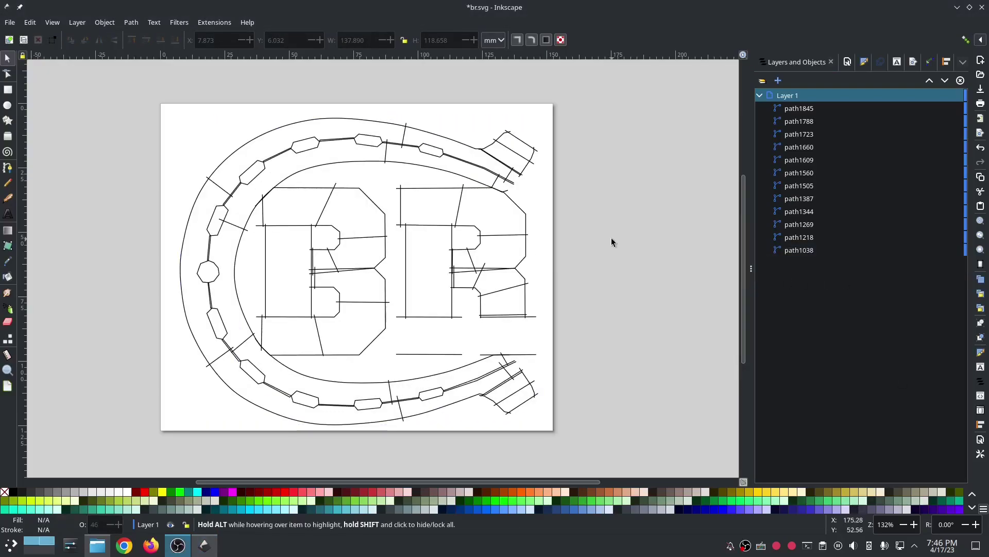
Launch the Ink/Stitch stitch plan preview, speed it up, and switch to realistic rendering.
{"action": "left_click", "coordinate": [198, 22]}
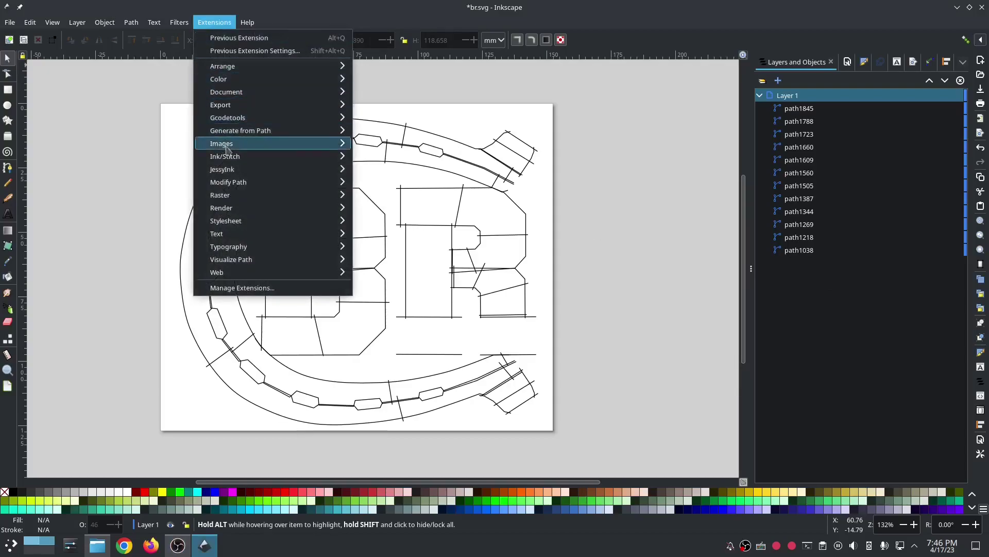
{"action": "mouse_move", "coordinate": [258, 156]}
{"action": "mouse_move", "coordinate": [412, 324]}
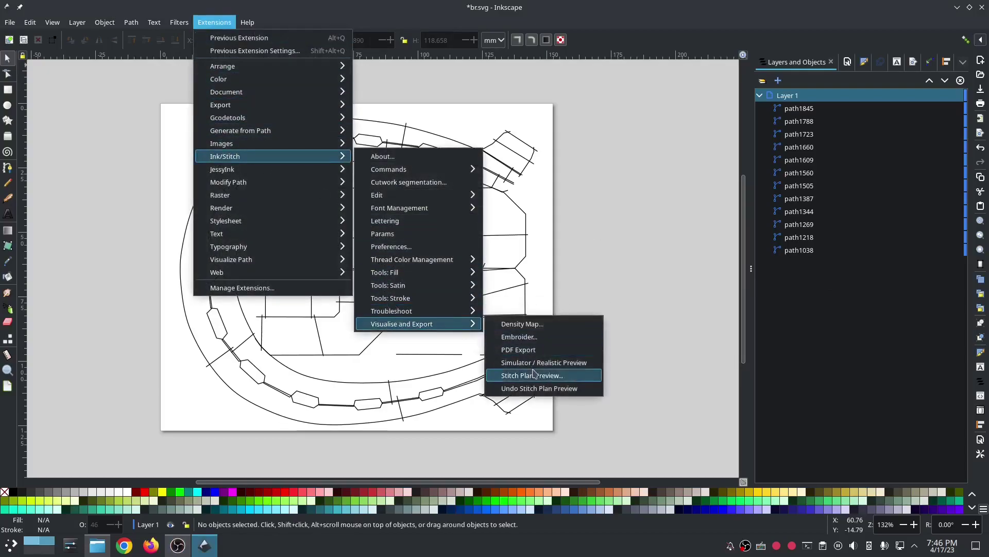
{"action": "left_click", "coordinate": [536, 376]}
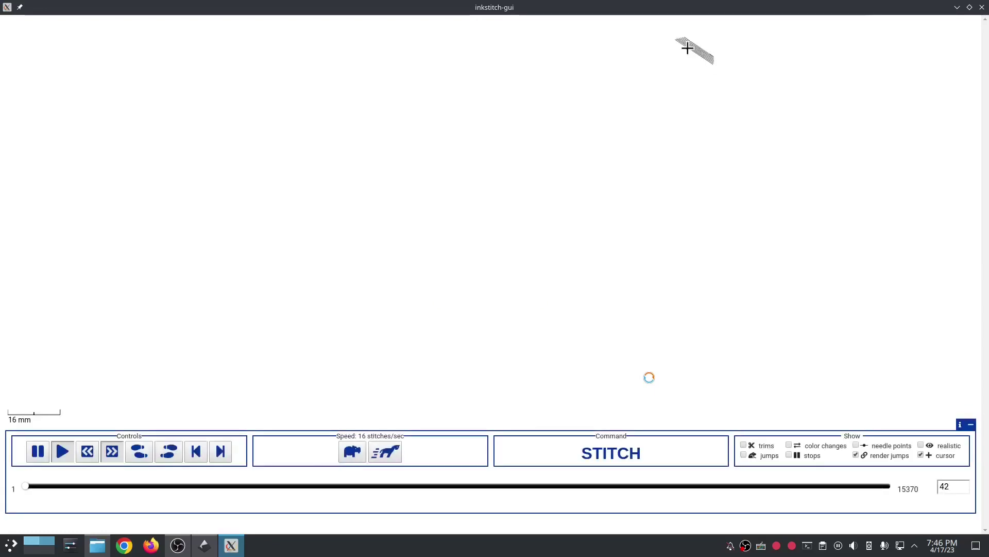
{"action": "left_click", "coordinate": [386, 452]}
{"action": "left_click", "coordinate": [386, 452]}
{"action": "left_click", "coordinate": [387, 451]}
{"action": "left_click", "coordinate": [386, 451]}
{"action": "left_click", "coordinate": [387, 451]}
{"action": "left_click", "coordinate": [386, 452]}
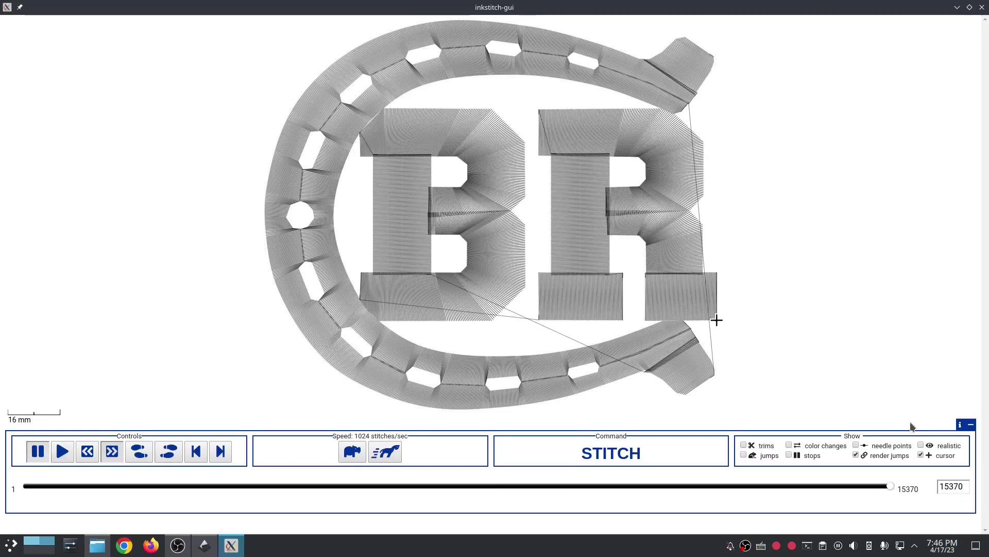
{"action": "left_click", "coordinate": [921, 446]}
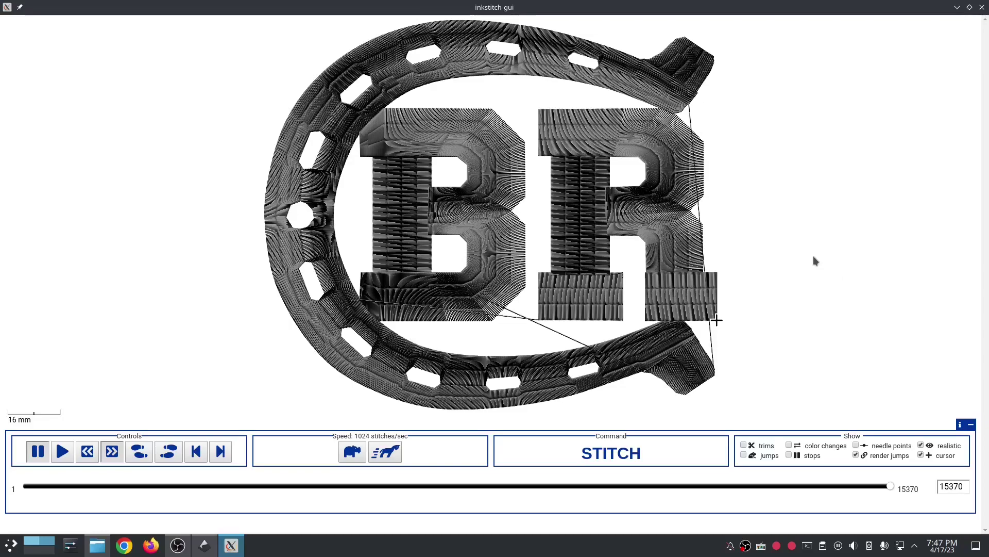
Take a Spectacle screenshot of the realistic preview and save it with the default name.
{"action": "key", "text": "Print"}
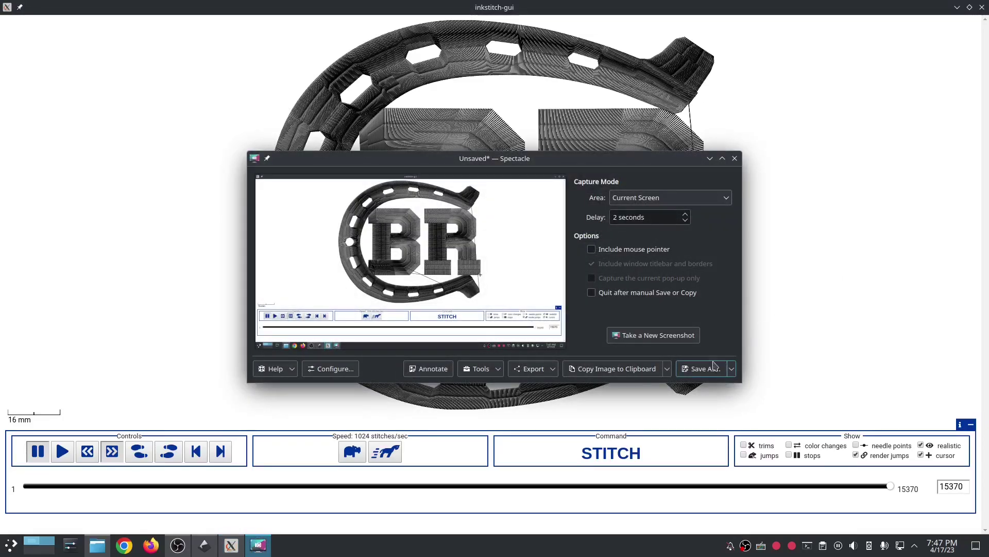
{"action": "left_click", "coordinate": [714, 368]}
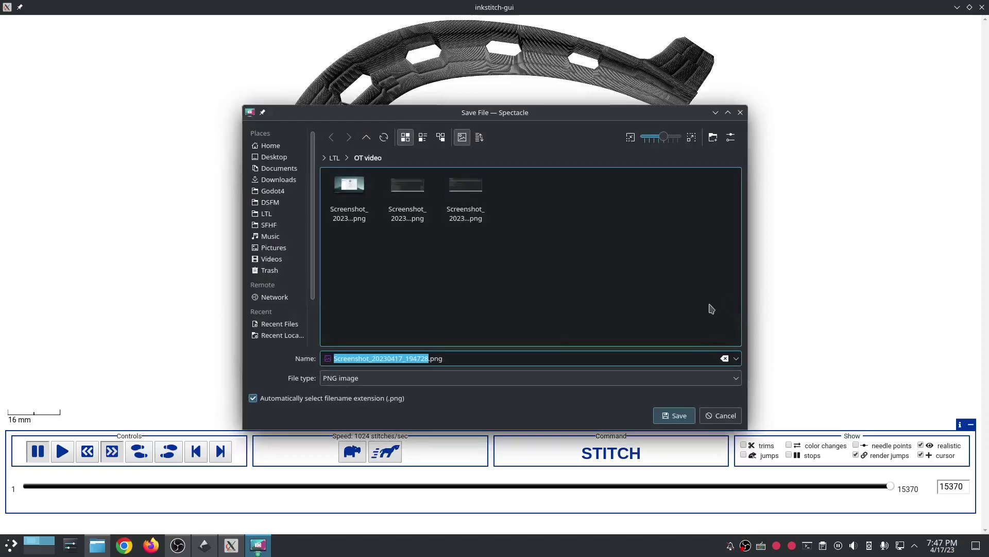
{"action": "key", "text": "Return"}
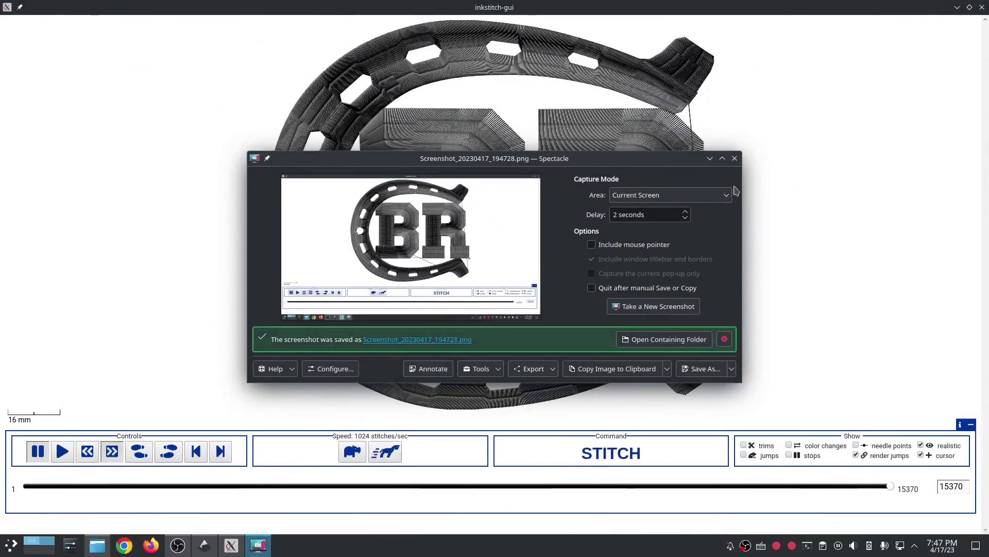
{"action": "left_click", "coordinate": [735, 158]}
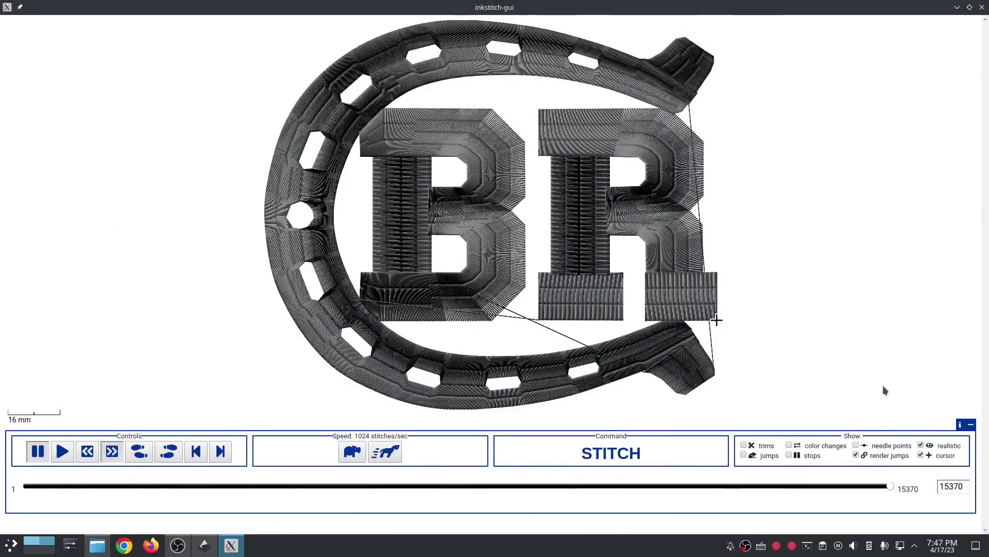
Toggle realistic rendering off and on with needle points shown, then close the simulator.
{"action": "left_click", "coordinate": [921, 445]}
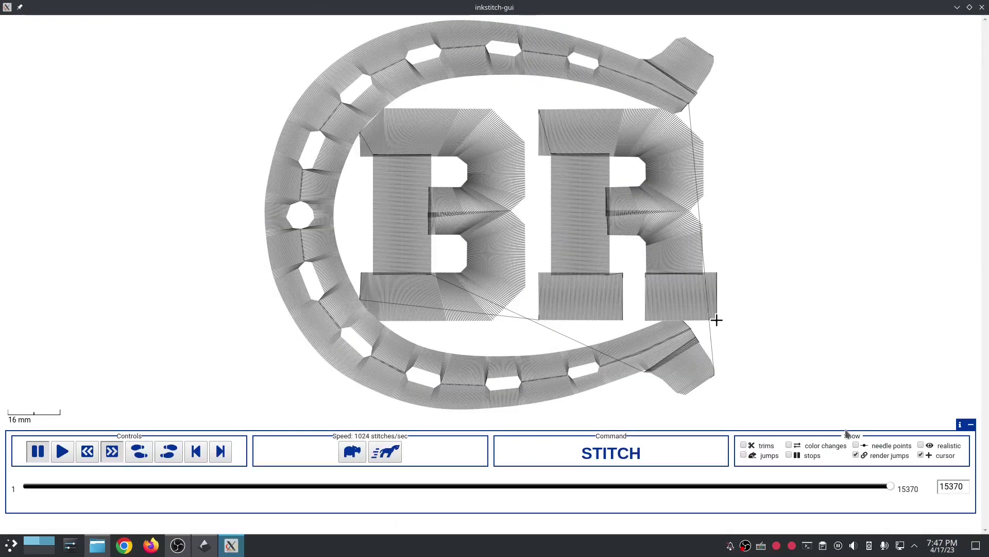
{"action": "left_click", "coordinate": [856, 445]}
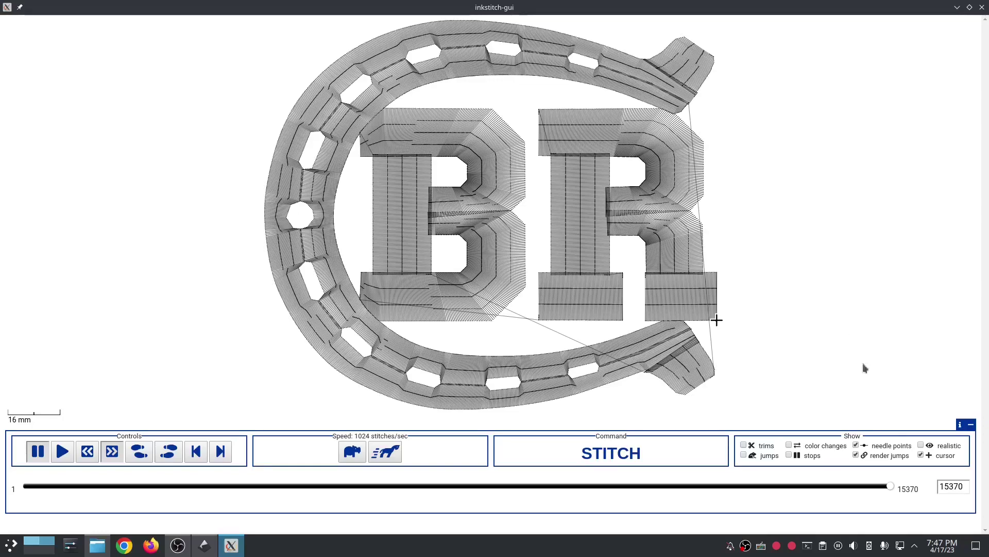
{"action": "left_click", "coordinate": [921, 445]}
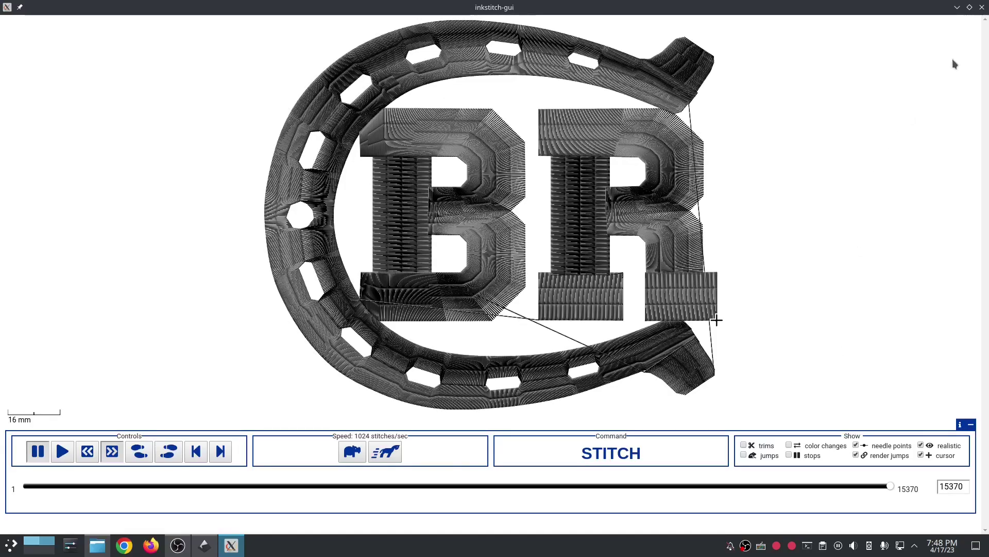
{"action": "left_click", "coordinate": [982, 7]}
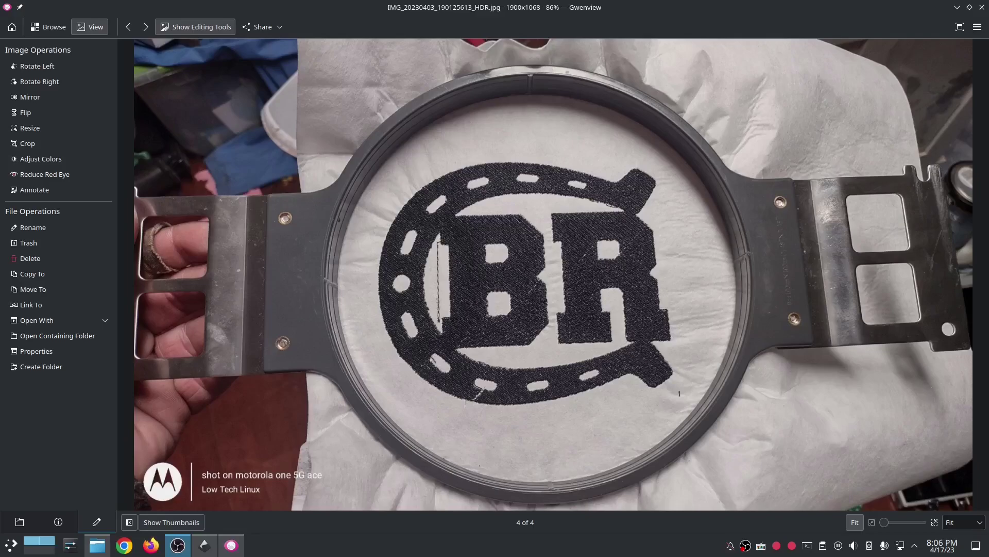
Browse to the first stitch-out photo, the close-up of the embroidered BR horseshoe.
{"action": "key", "text": "Right"}
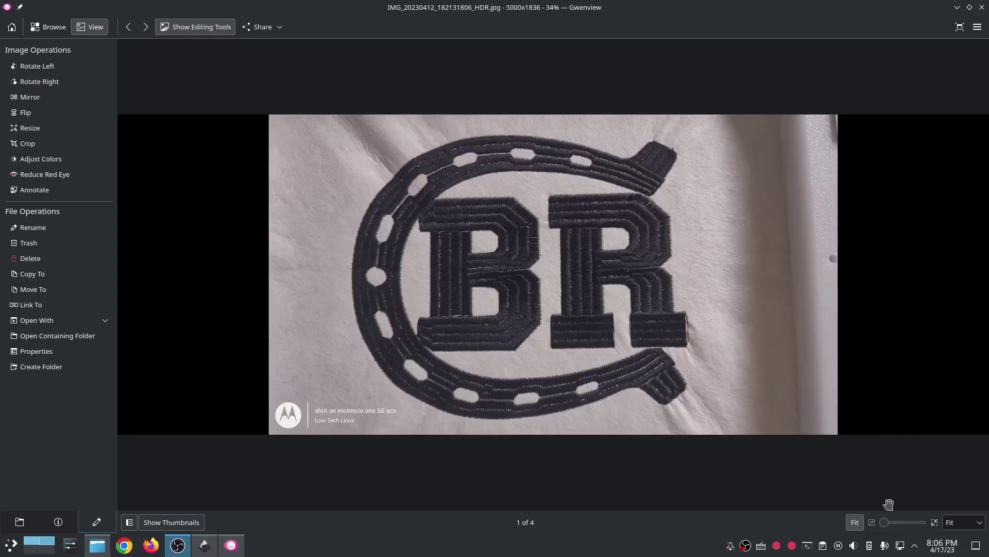
Zoom the close-up photo to 47%, close Gwenview, and return to br.svg in Inkscape.
{"action": "left_click", "coordinate": [887, 523]}
{"action": "left_click", "coordinate": [887, 523]}
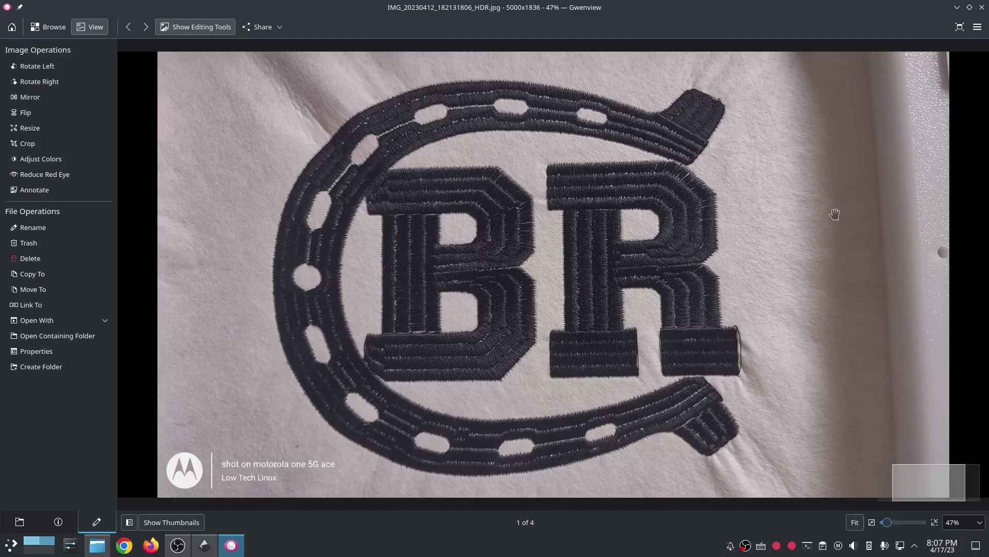
{"action": "left_click", "coordinate": [981, 7]}
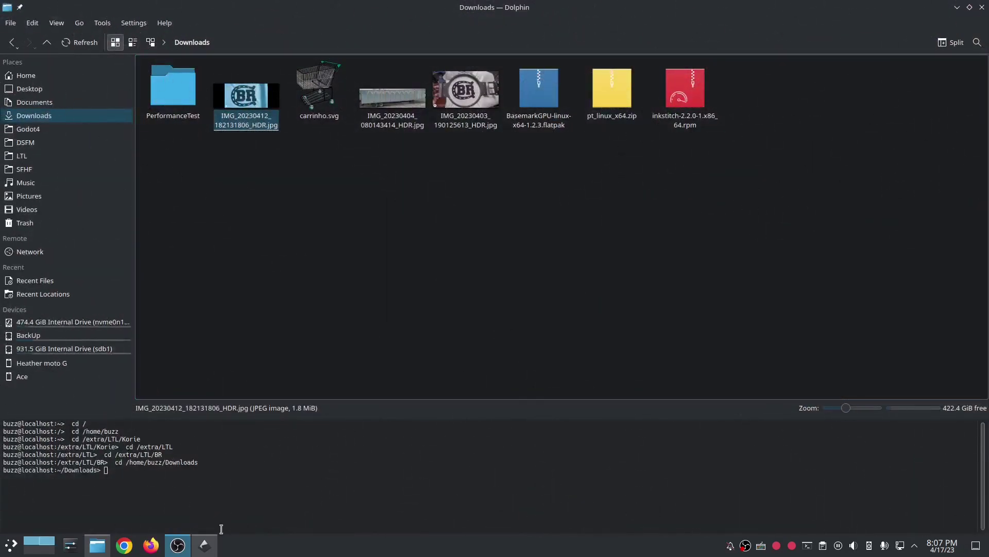
{"action": "left_click", "coordinate": [204, 545]}
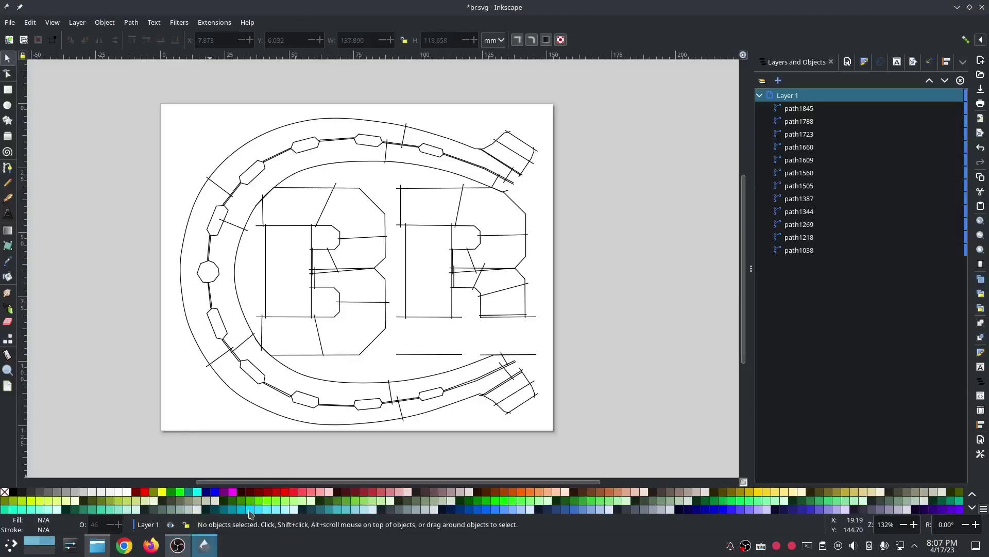
Open Ink/Stitch's Simulator / Realistic Preview from the Visualise and Export menu.
{"action": "left_click", "coordinate": [215, 22]}
{"action": "mouse_move", "coordinate": [325, 157]}
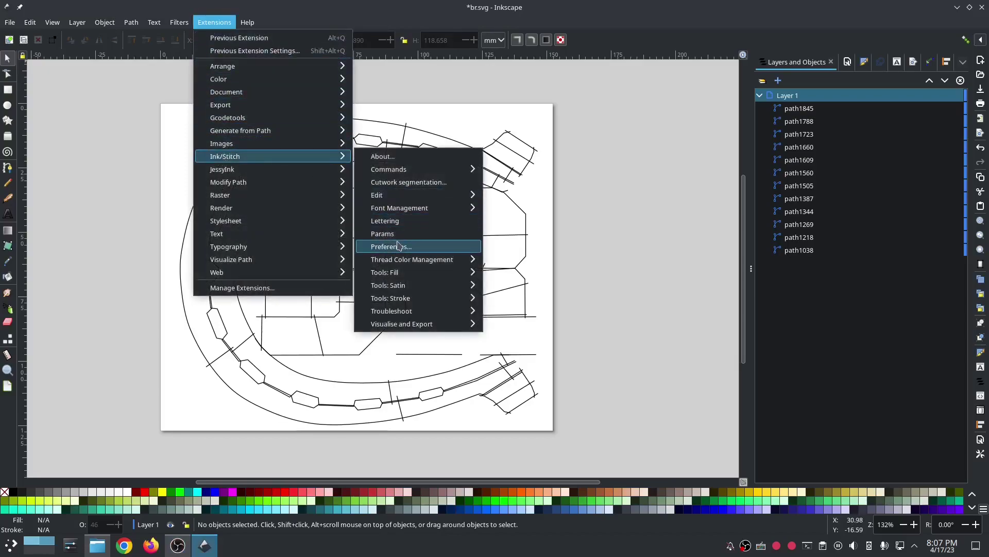
{"action": "mouse_move", "coordinate": [407, 324]}
{"action": "left_click", "coordinate": [544, 363]}
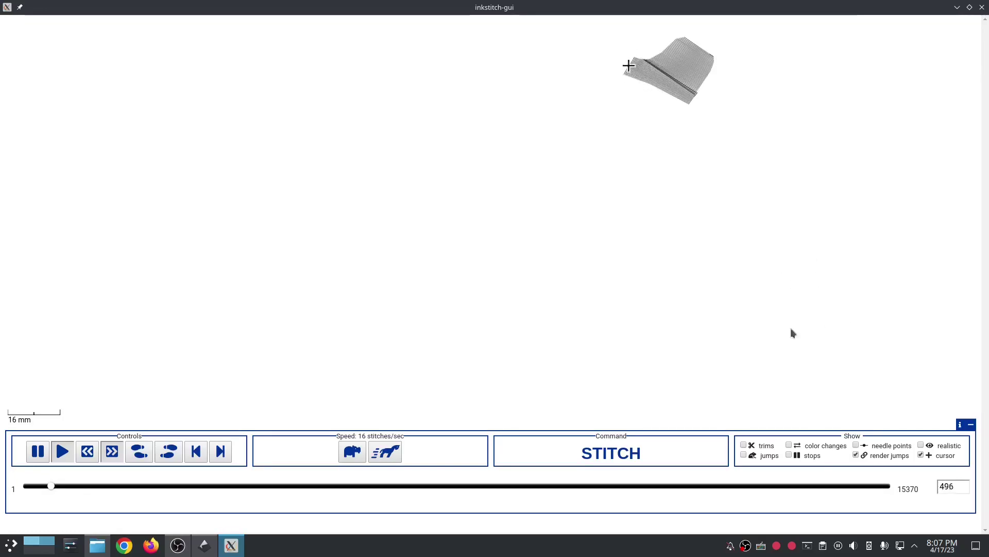
Raise the simulation speed to 1024 stitches/sec to play through the logo.
{"action": "left_click", "coordinate": [385, 451]}
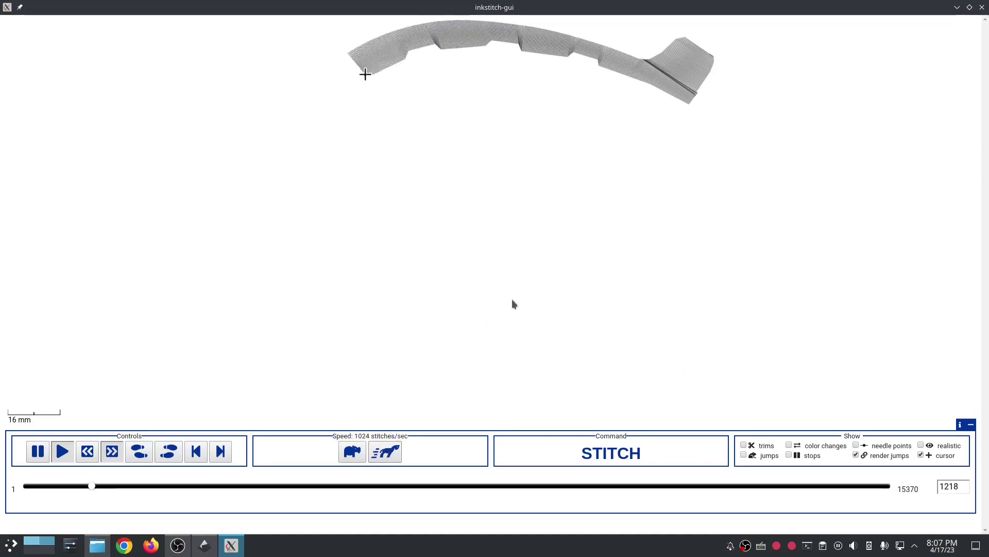